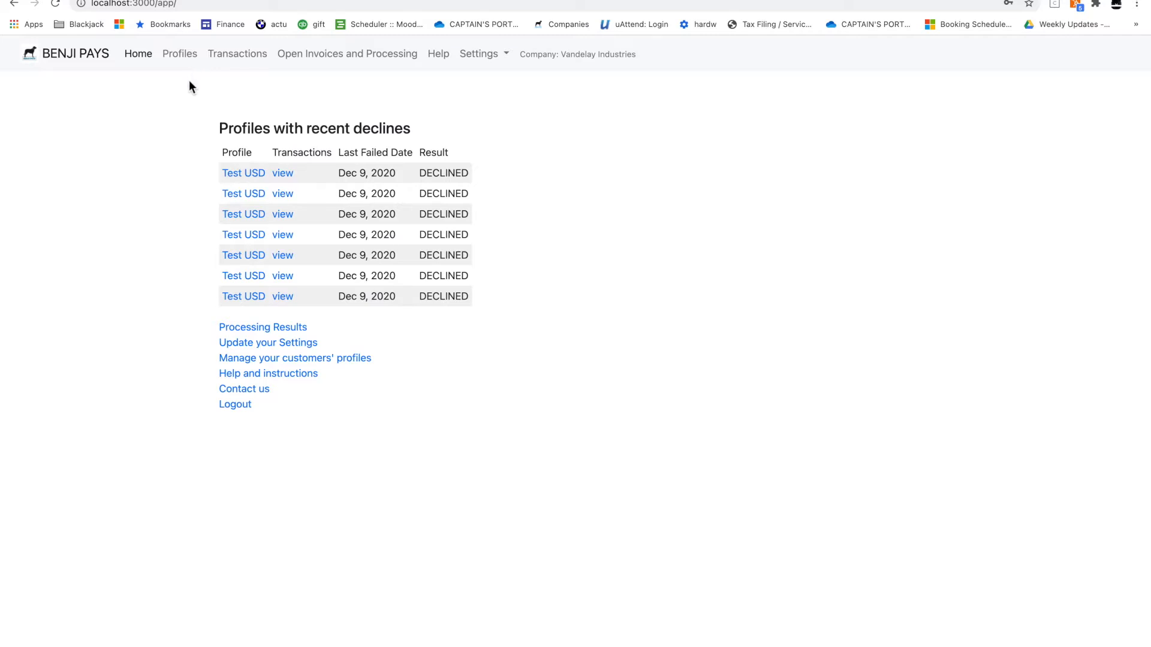
Start a new billing profile from Profiles and choose the Moneris Canadian gateway
{"action": "left_click", "coordinate": [189, 64]}
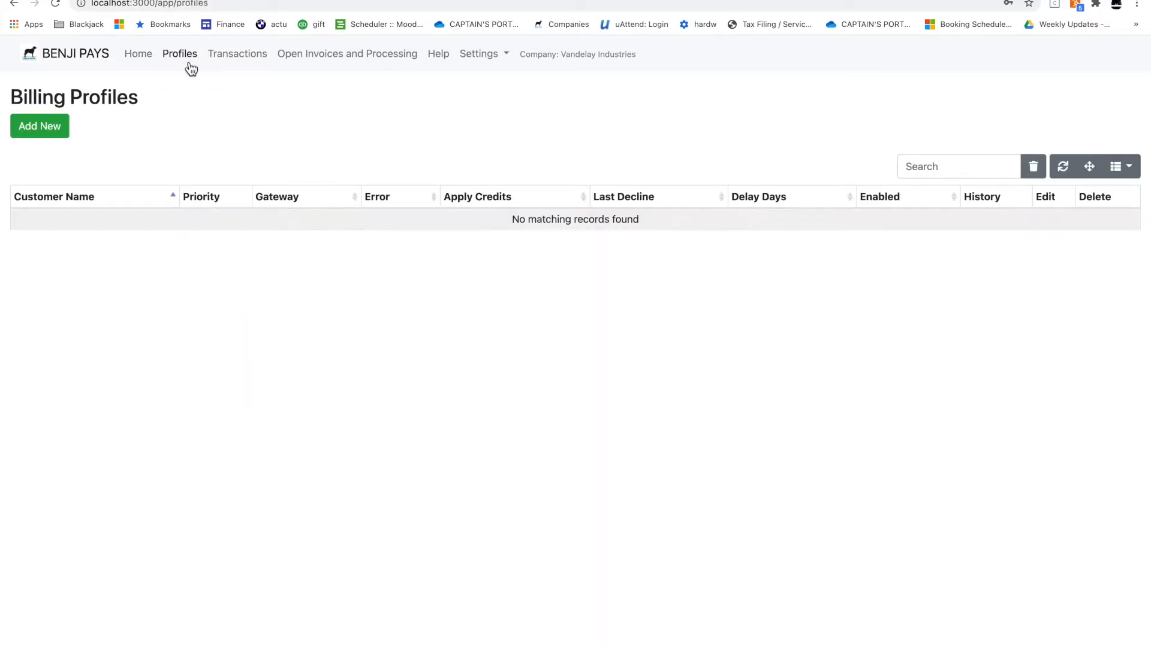
{"action": "left_click", "coordinate": [54, 126]}
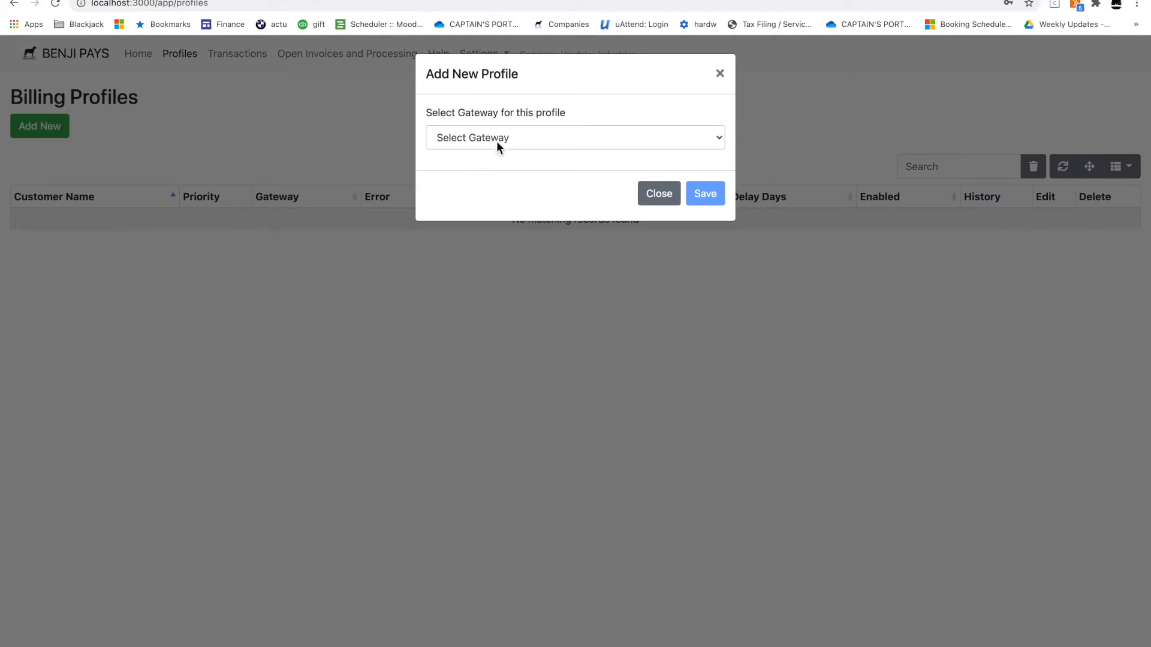
{"action": "left_click", "coordinate": [498, 139]}
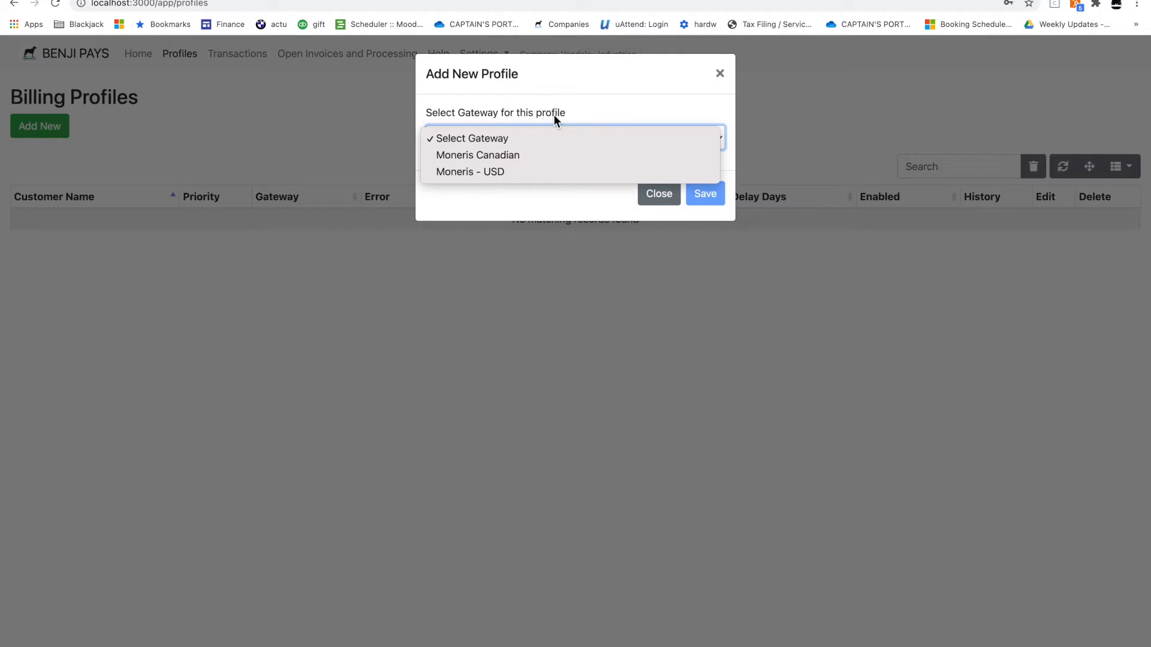
{"action": "left_click", "coordinate": [537, 155]}
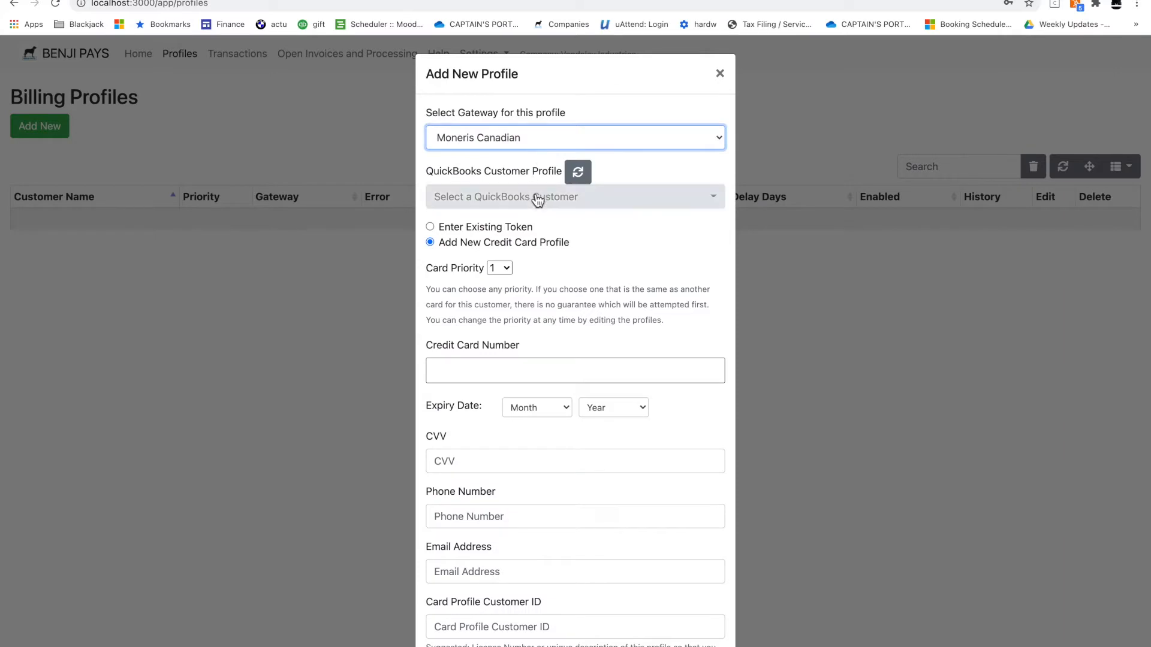
Pick Vance Regrigeration as the QuickBooks customer and enter the card number, 05/24 expiry and CVV
{"action": "left_click", "coordinate": [539, 204]}
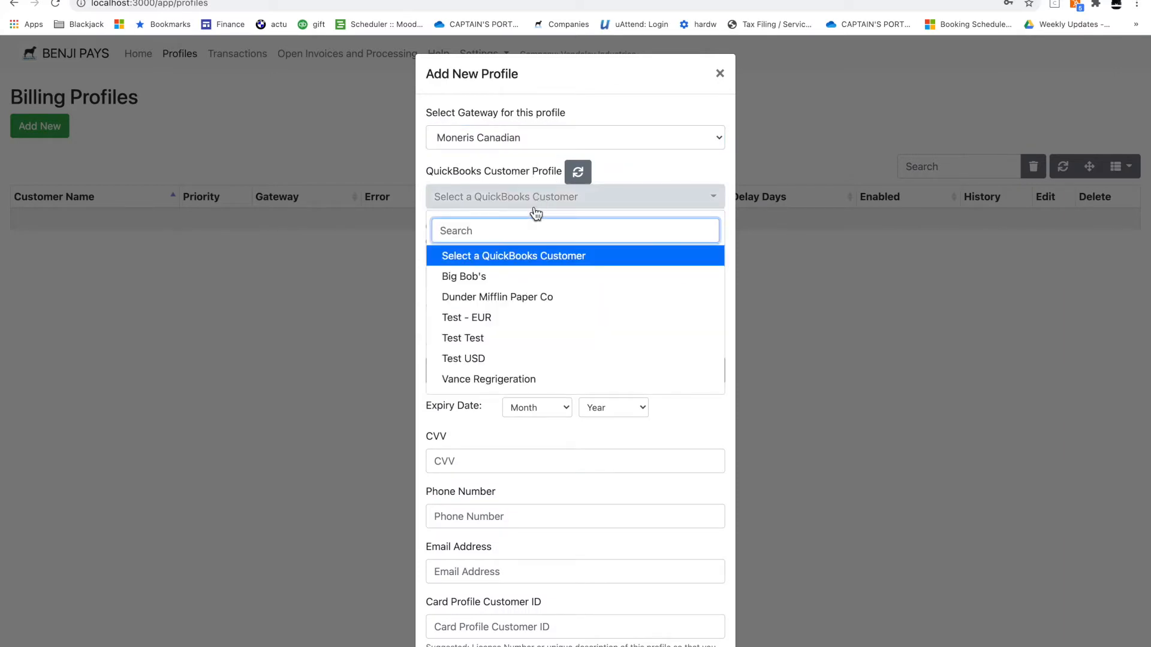
{"action": "left_click", "coordinate": [513, 380]}
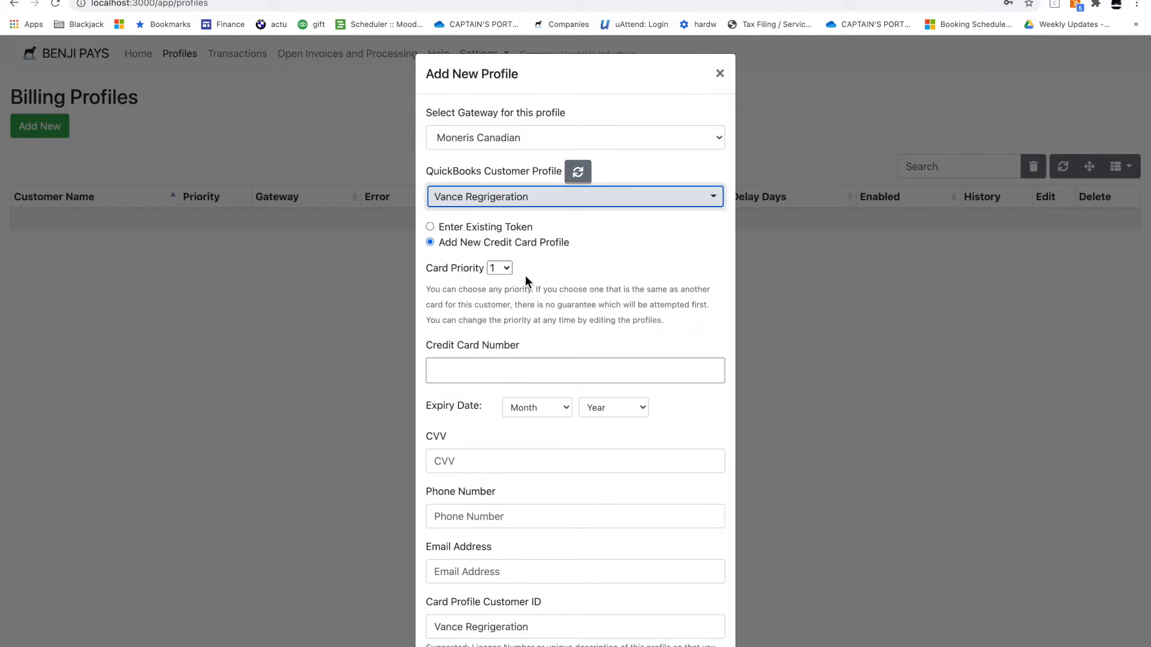
{"action": "scroll", "coordinate": [525, 275], "scroll_direction": "down", "scroll_amount": 3}
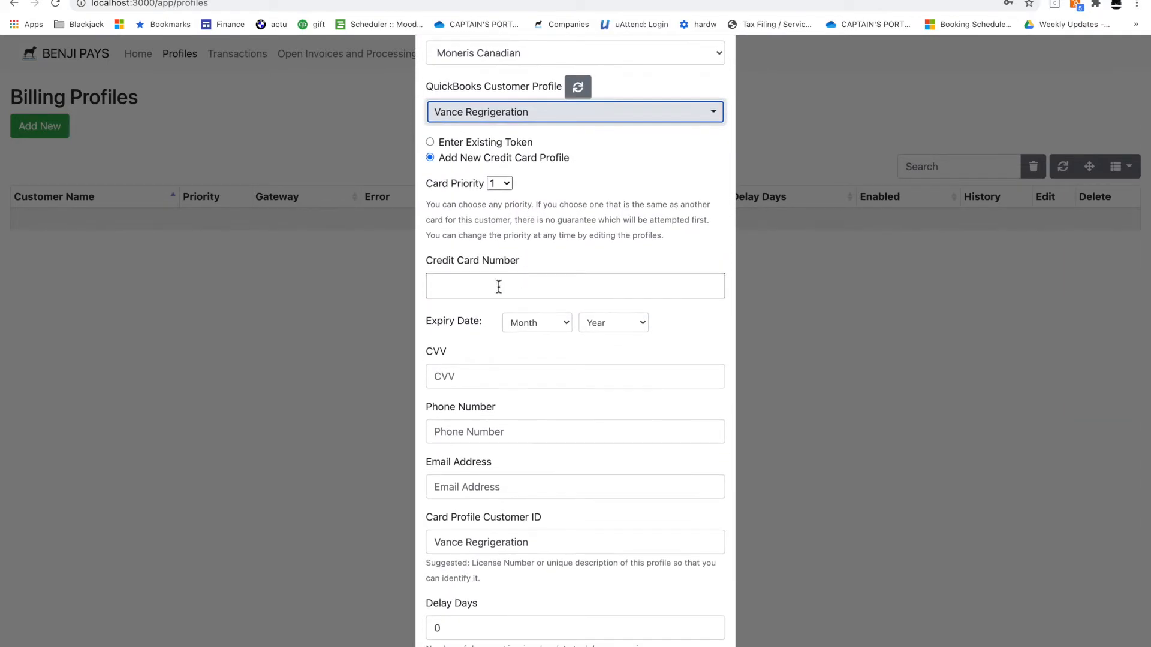
{"action": "left_click", "coordinate": [499, 286]}
{"action": "type", "text": "42424"}
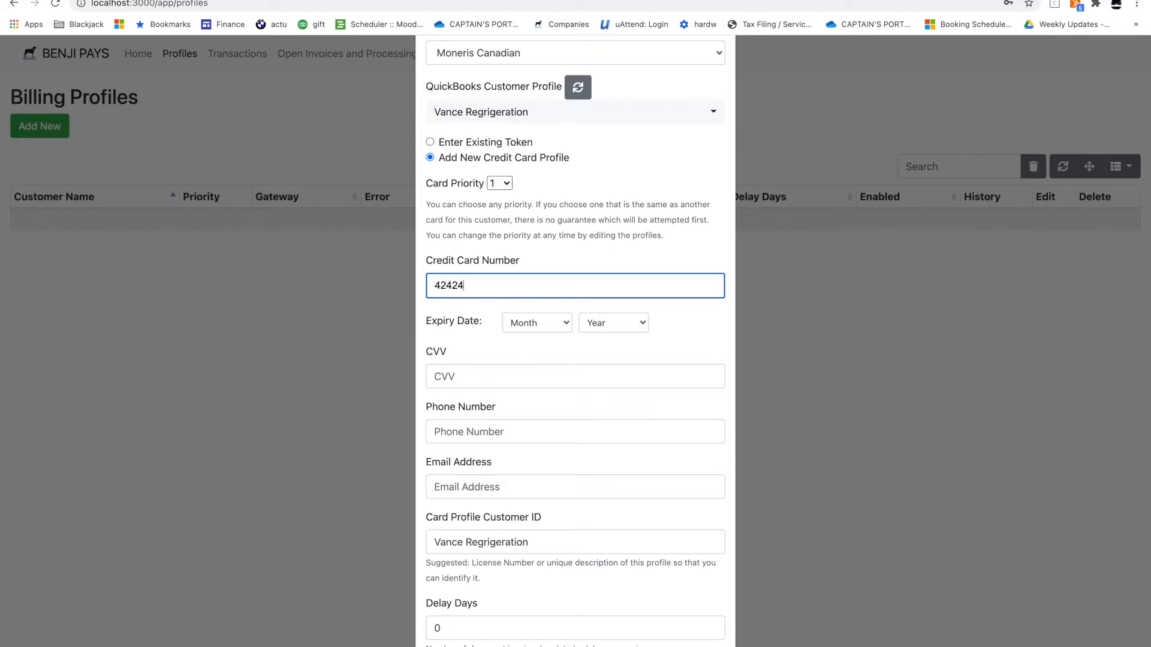
{"action": "type", "text": "24242424242"}
{"action": "left_click", "coordinate": [534, 323]}
{"action": "left_click", "coordinate": [534, 398]}
{"action": "left_click_drag", "start_coordinate": [591, 323], "coordinate": [617, 411]}
{"action": "left_click", "coordinate": [558, 377]}
{"action": "type", "text": "100"}
Enter the customer's phone number and the suggested support email, and set Delay Days to 2
{"action": "scroll", "coordinate": [569, 408], "scroll_direction": "down", "scroll_amount": 2}
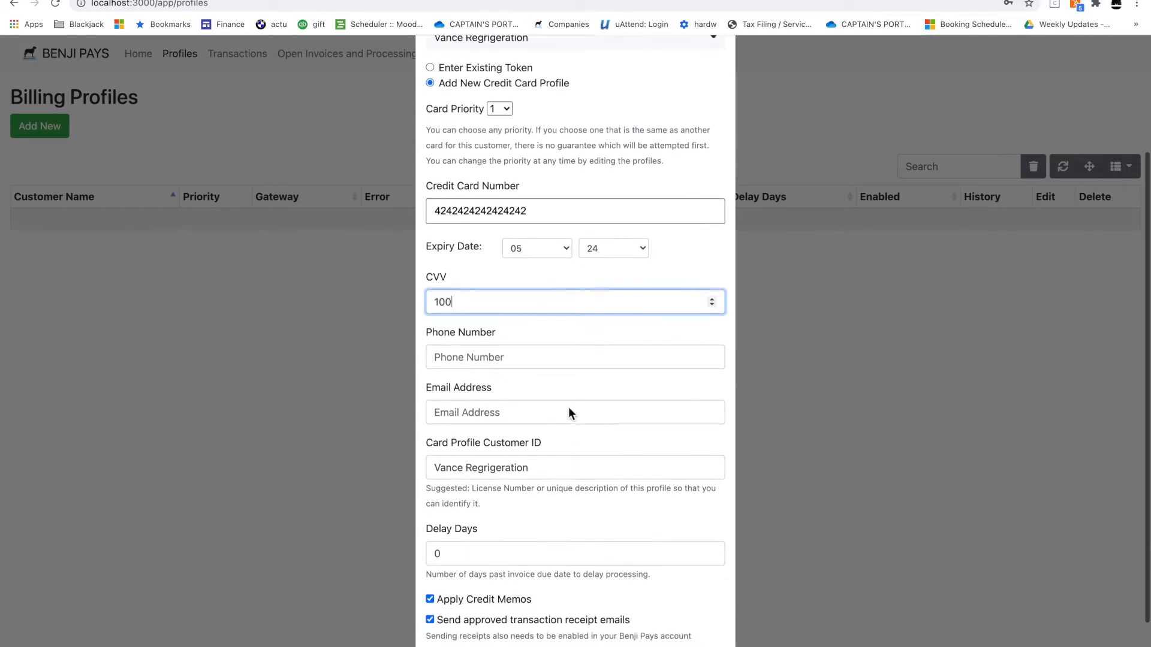
{"action": "left_click", "coordinate": [561, 357]}
{"action": "type", "text": "5555555555"}
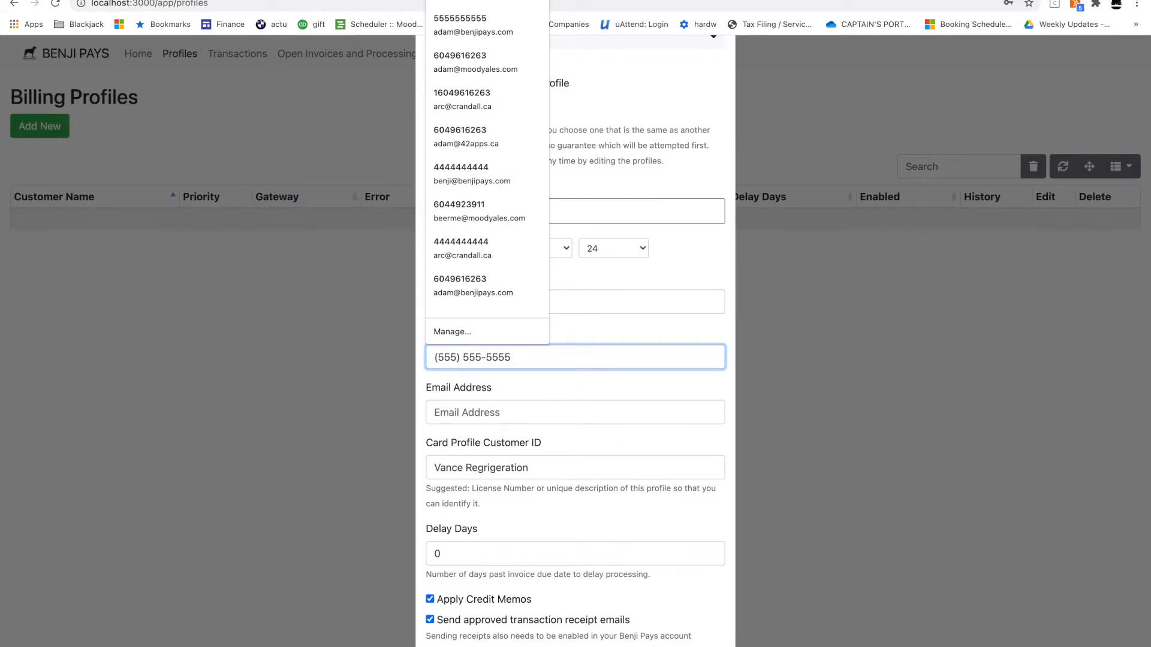
{"action": "left_click", "coordinate": [550, 425]}
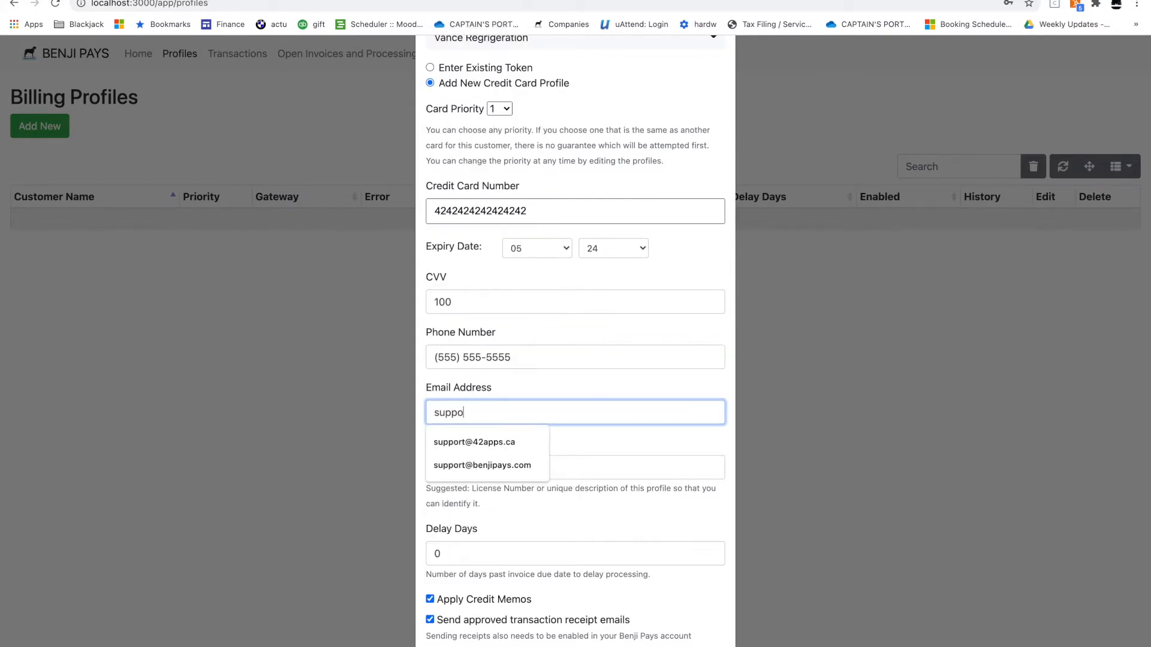
{"action": "left_click", "coordinate": [523, 444]}
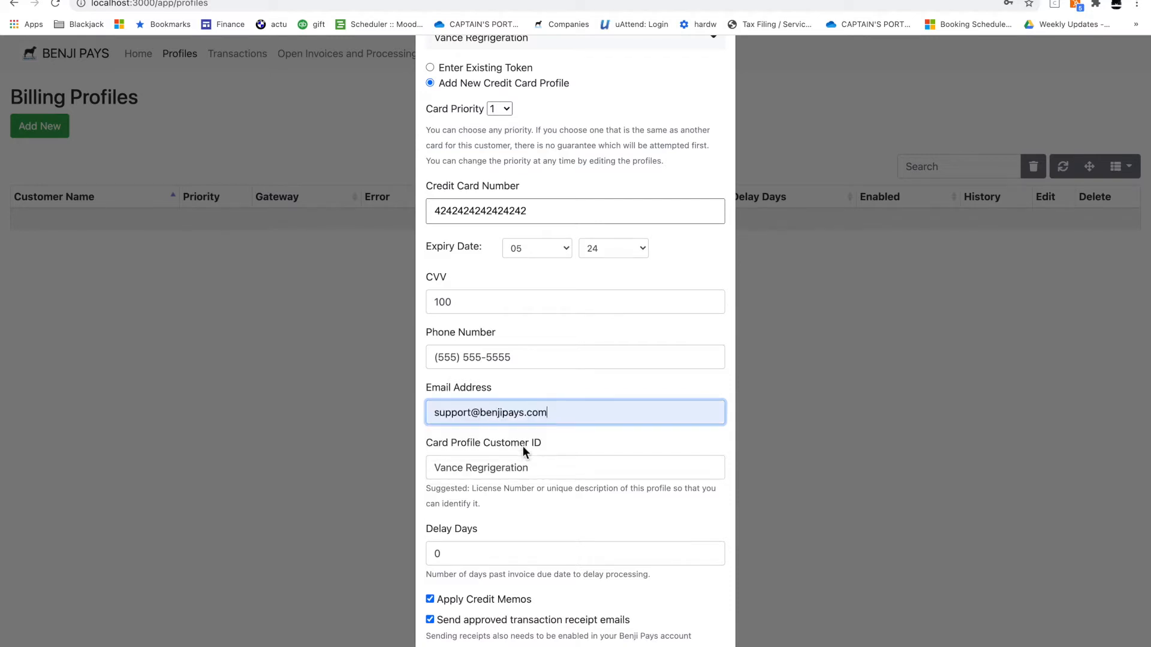
{"action": "scroll", "coordinate": [543, 466], "scroll_direction": "down", "scroll_amount": 3}
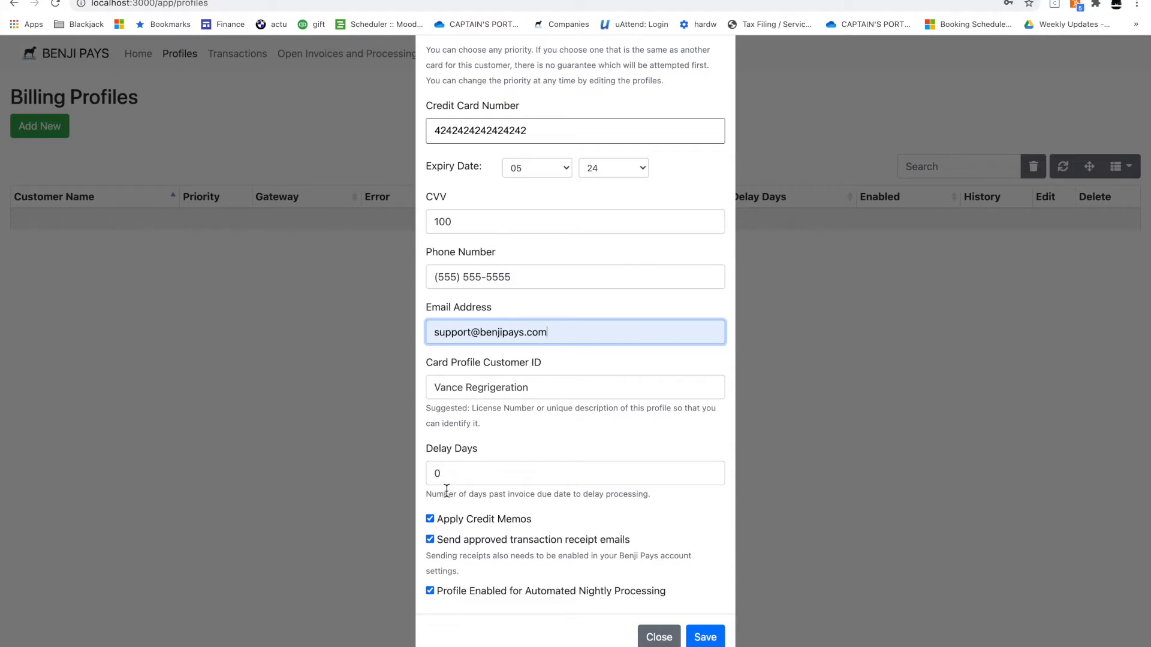
{"action": "left_click_drag", "start_coordinate": [450, 473], "coordinate": [430, 473]}
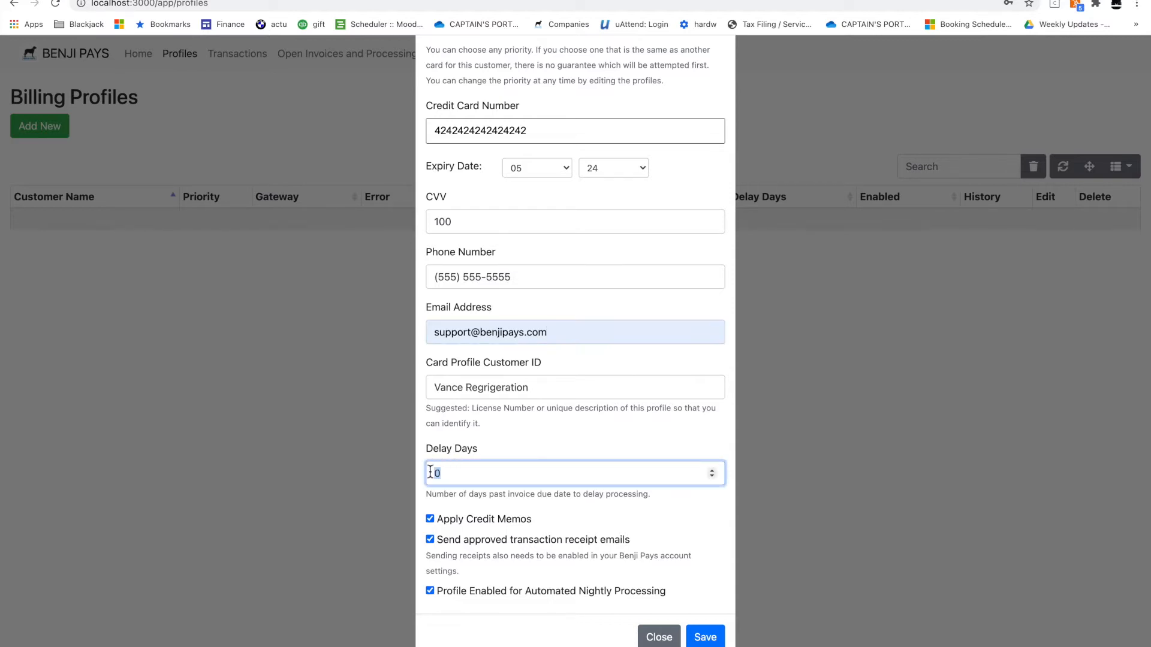
{"action": "type", "text": "2"}
Change Delay Days to 0, enable automated nightly processing, and save the profile
{"action": "key", "text": "BackSpace"}
{"action": "type", "text": "0"}
{"action": "left_click", "coordinate": [429, 590]}
{"action": "left_click", "coordinate": [712, 641]}
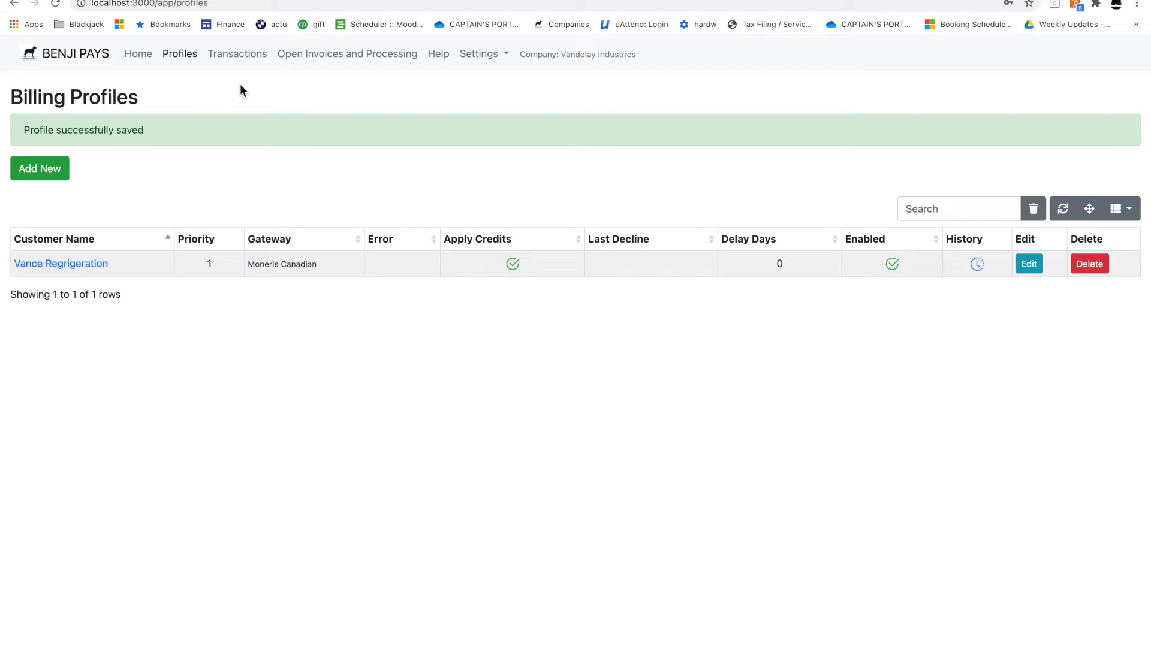
Set the customer portal name to 'vandelay' in Portal Settings and save it
{"action": "left_click", "coordinate": [482, 57]}
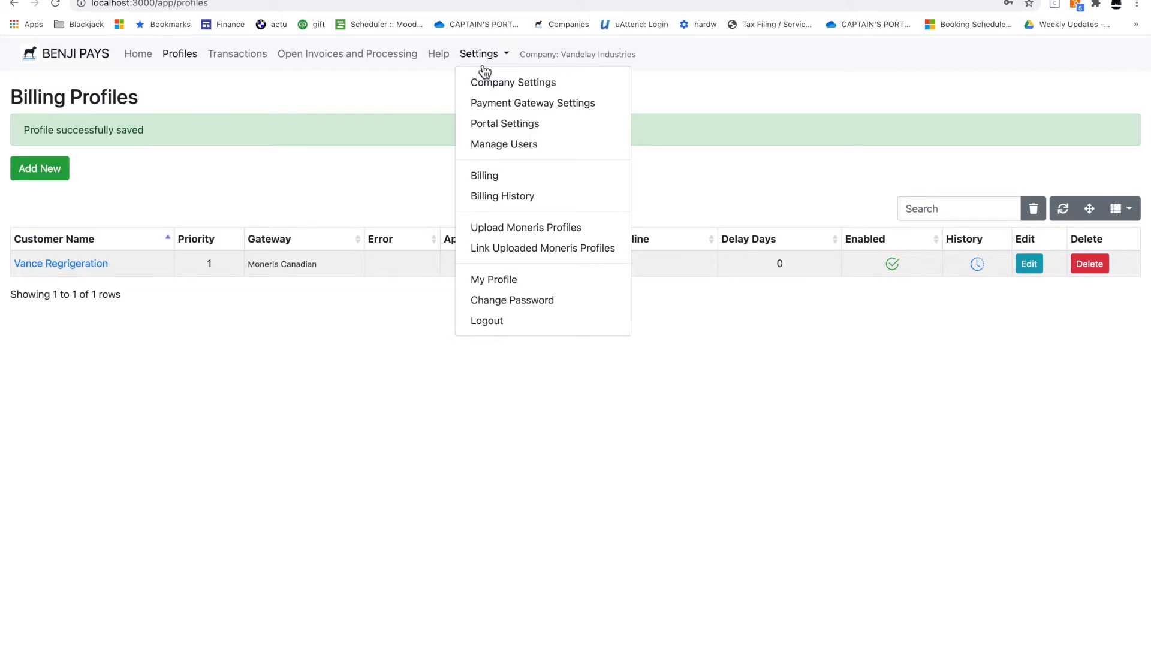
{"action": "left_click", "coordinate": [490, 128]}
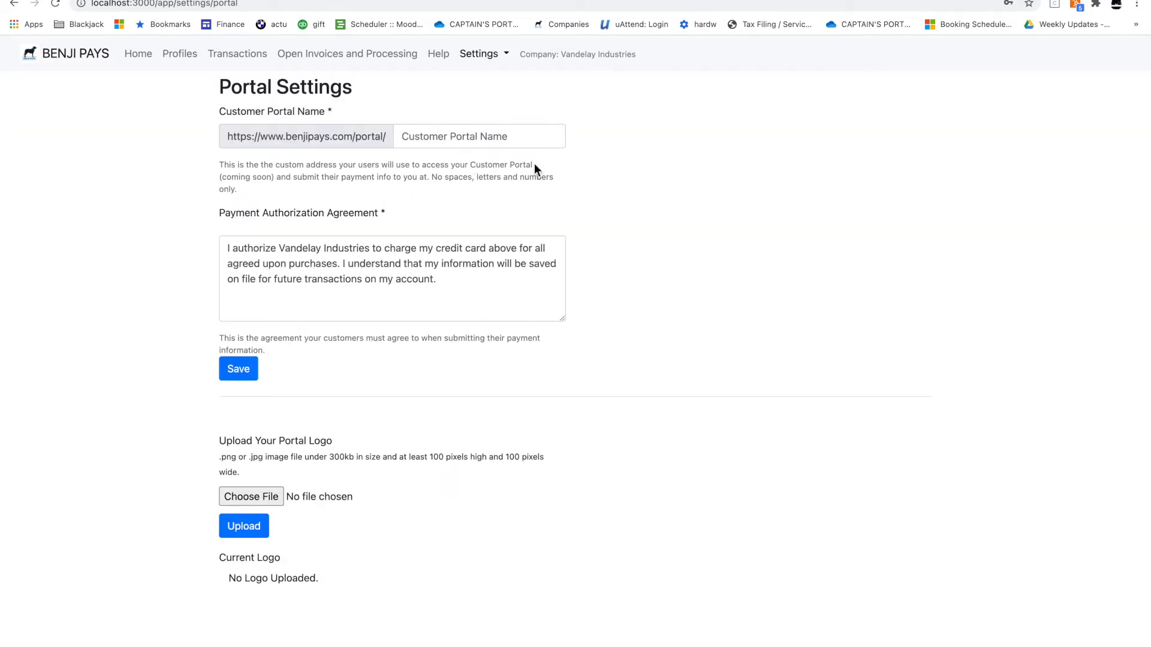
{"action": "left_click", "coordinate": [522, 140]}
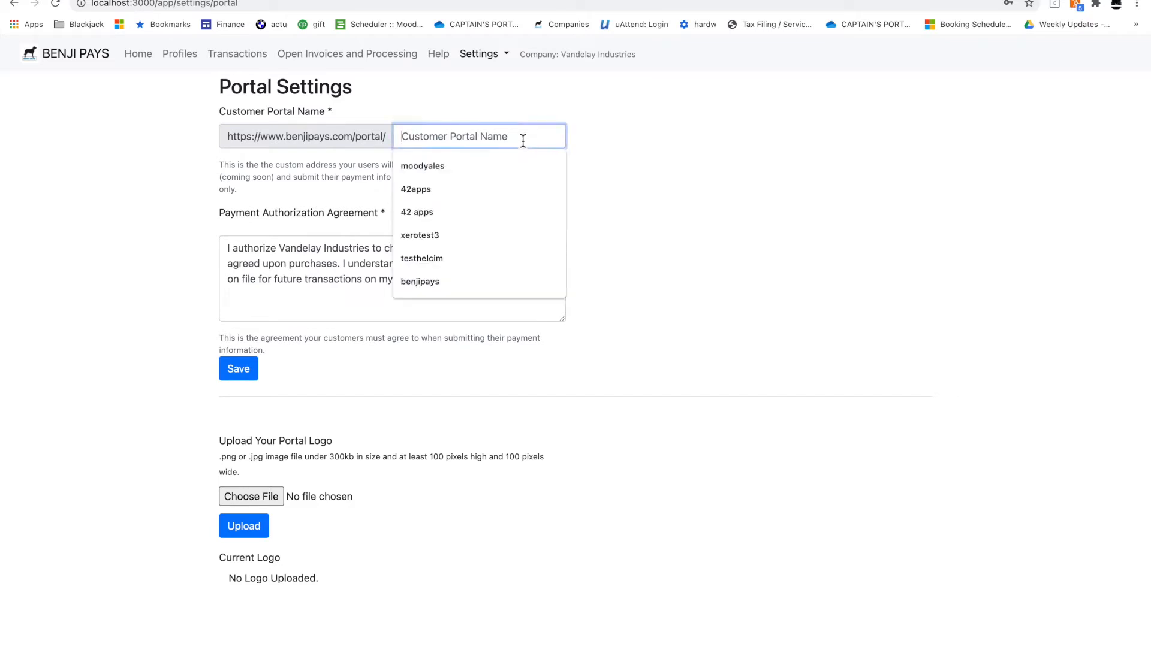
{"action": "left_click", "coordinate": [606, 173]}
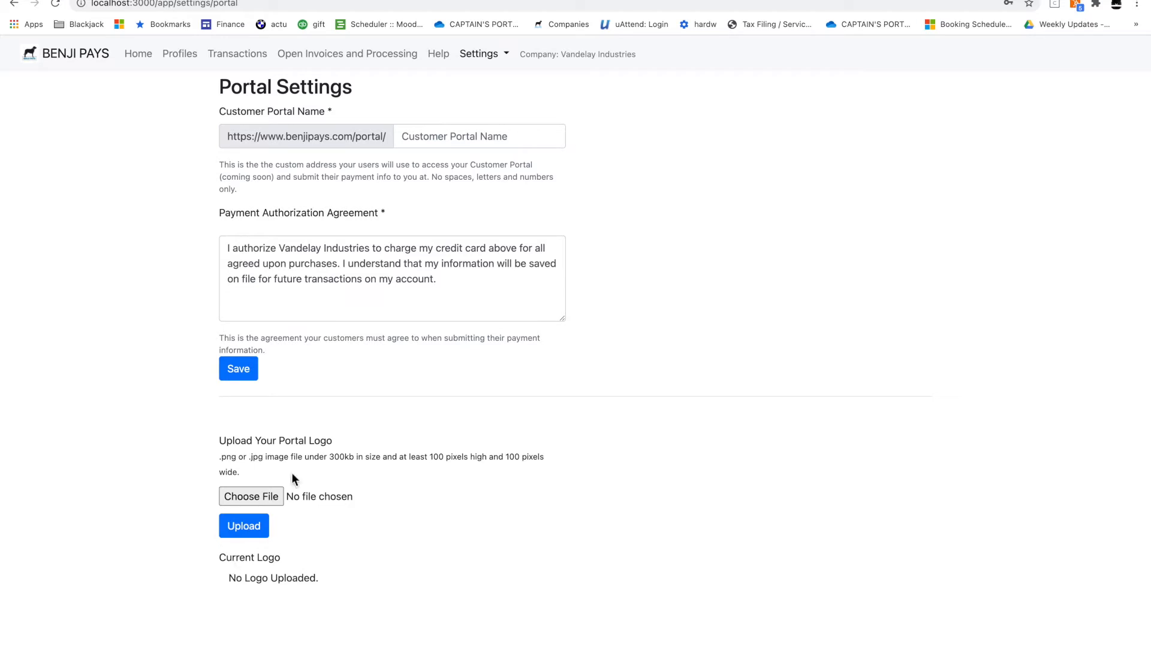
{"action": "left_click", "coordinate": [464, 138]}
{"action": "type", "text": "vandelay"}
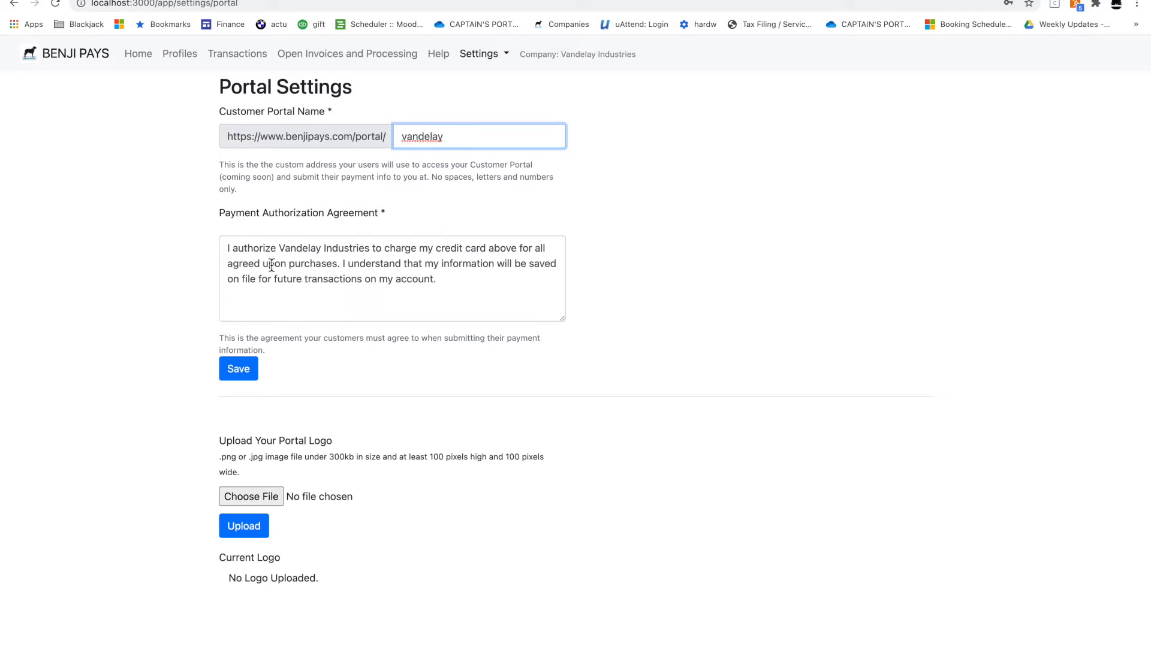
{"action": "left_click", "coordinate": [239, 369]}
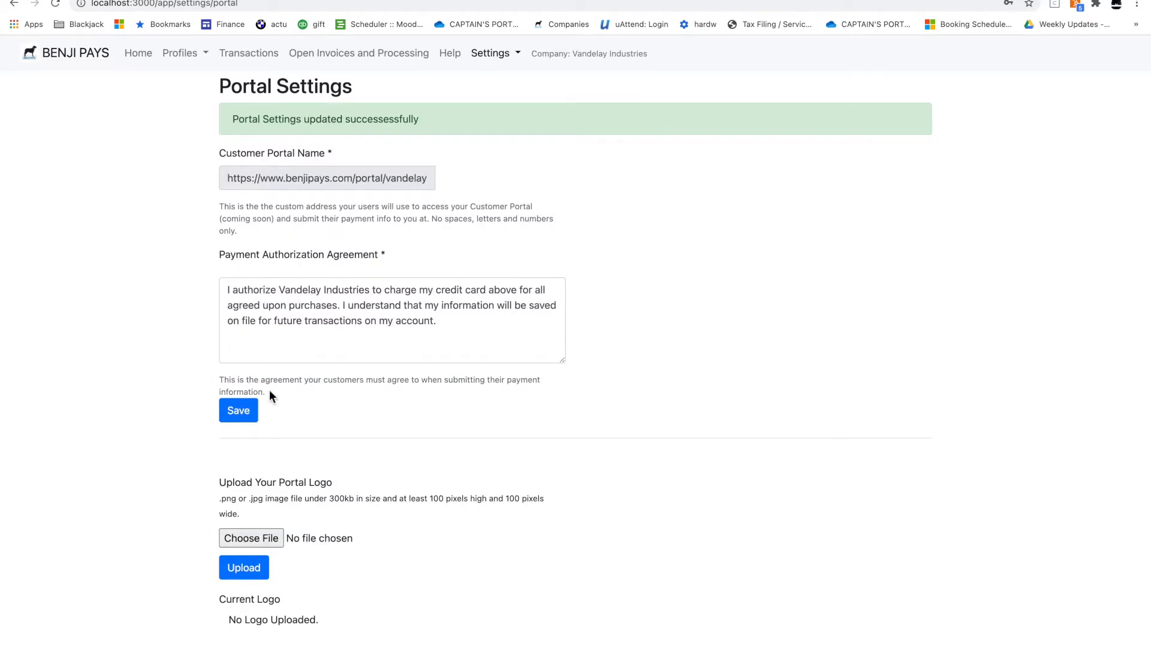
Upload the 2.53.01 PM screenshot as the portal logo
{"action": "left_click", "coordinate": [252, 540]}
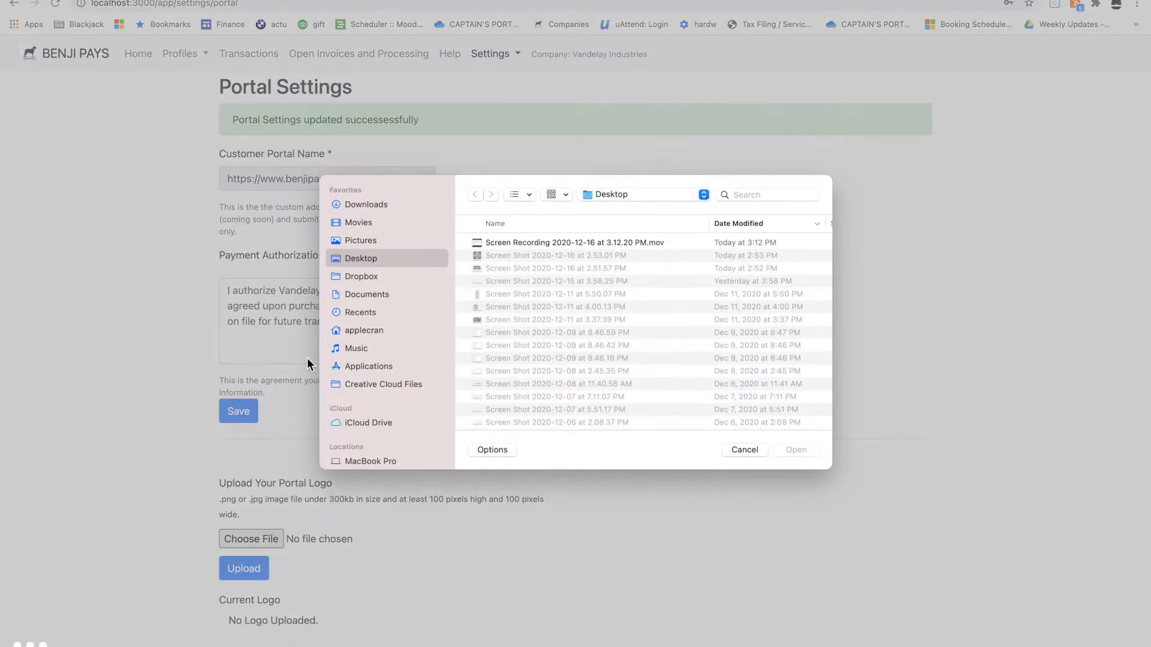
{"action": "double_click", "coordinate": [539, 257]}
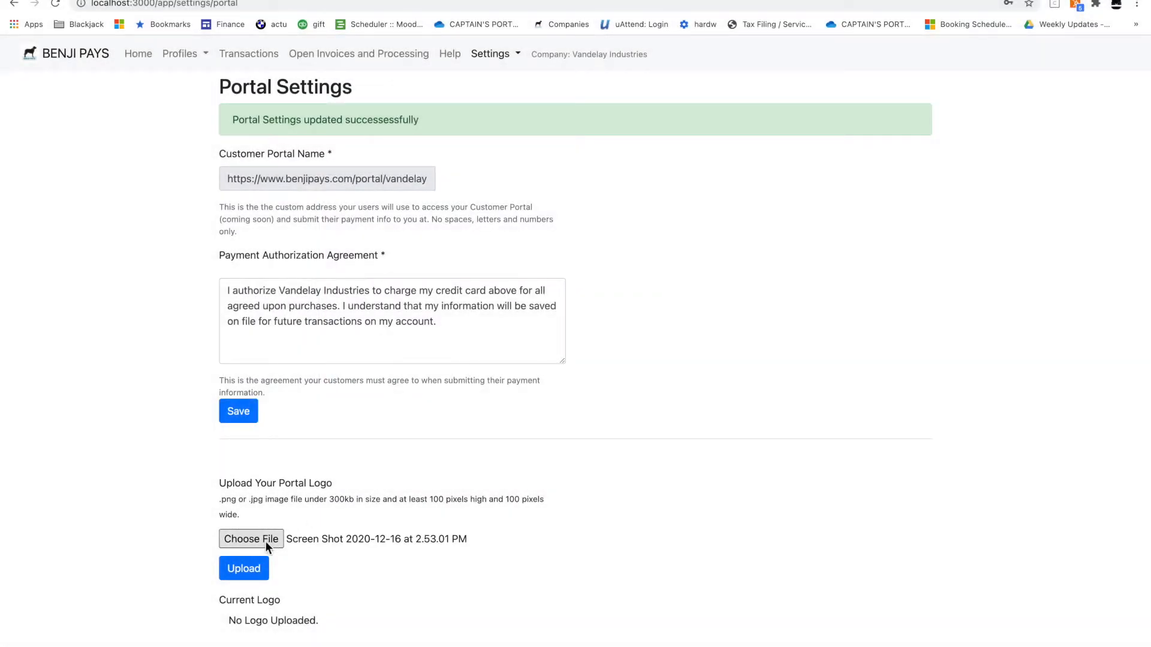
{"action": "left_click", "coordinate": [257, 571]}
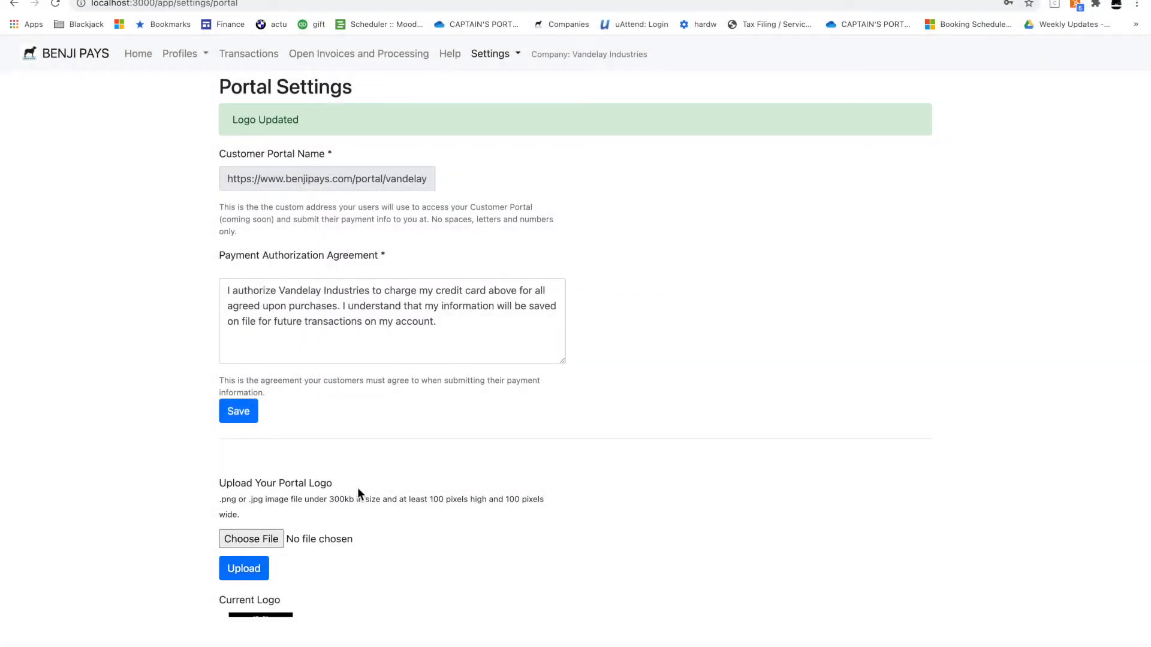
{"action": "scroll", "coordinate": [358, 488], "scroll_direction": "down", "scroll_amount": 1}
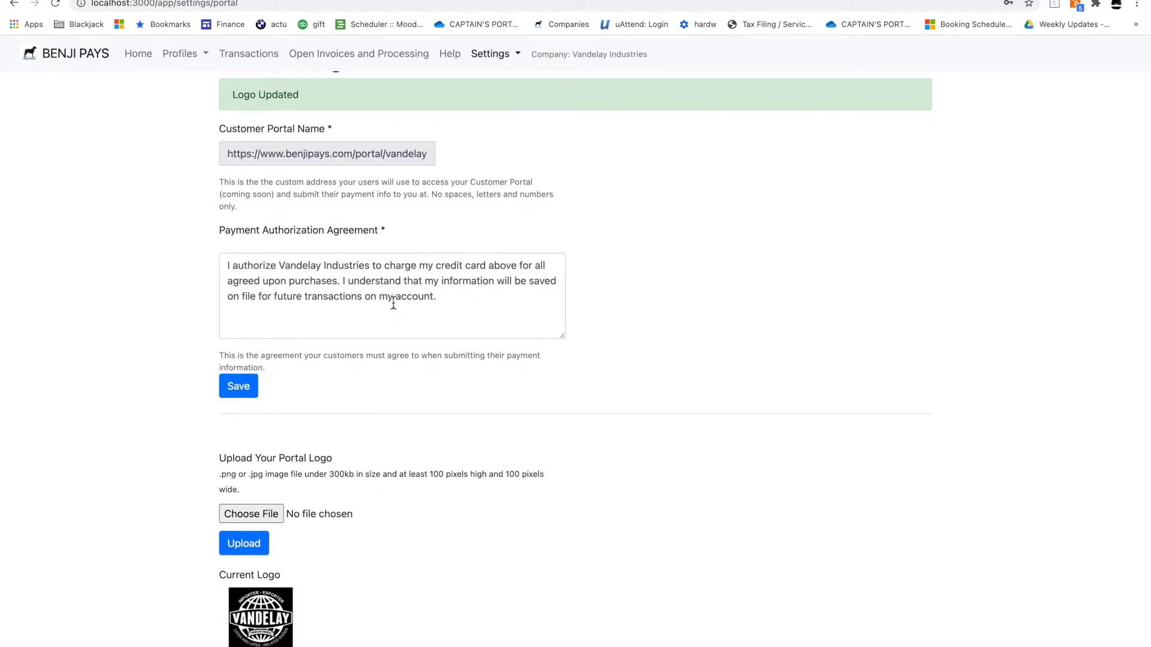
Start a new card info request for existing QuickBooks customer Dunder Mifflin Paper Co
{"action": "left_click", "coordinate": [201, 55]}
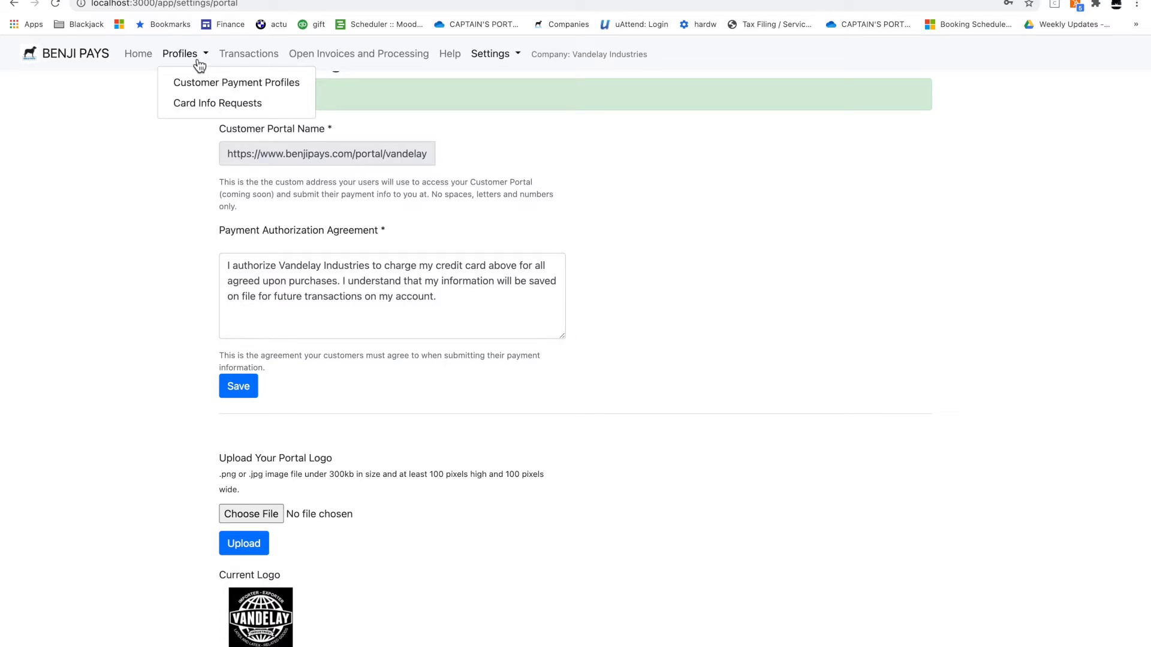
{"action": "left_click", "coordinate": [186, 105]}
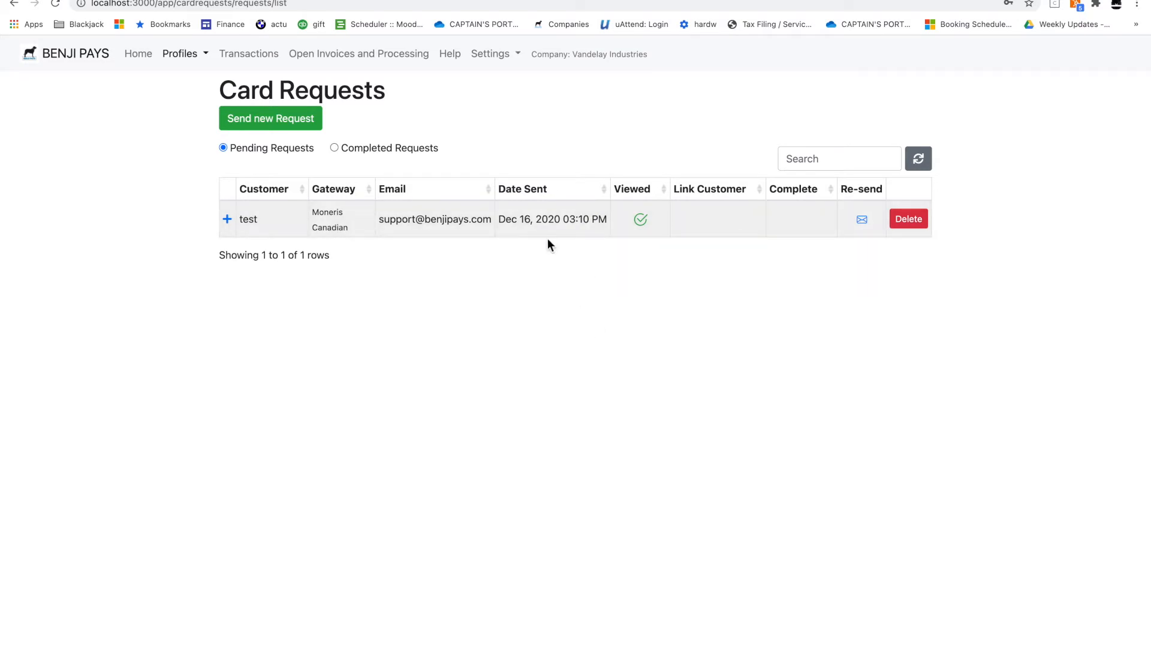
{"action": "left_click", "coordinate": [295, 120]}
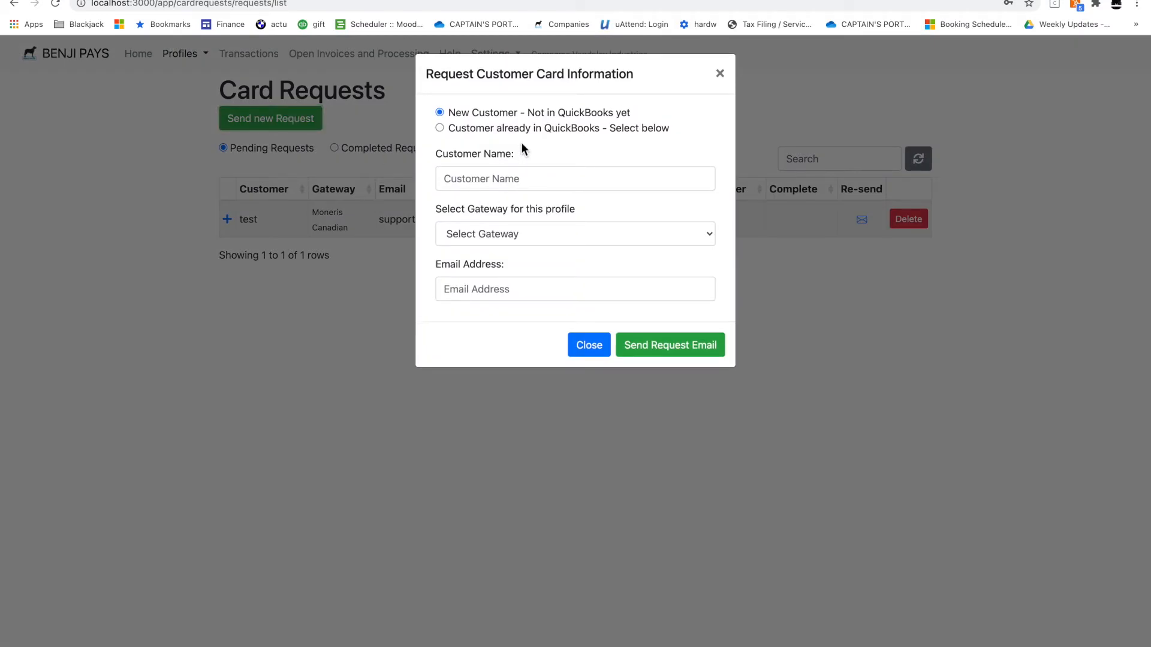
{"action": "left_click", "coordinate": [440, 129]}
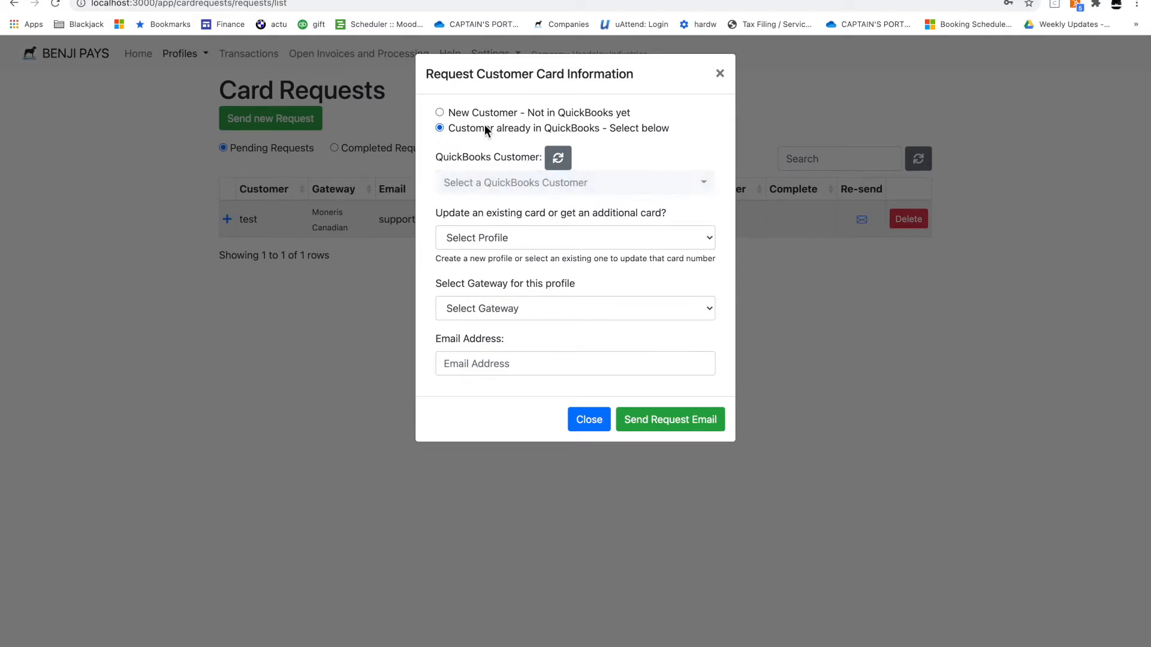
{"action": "left_click", "coordinate": [505, 184]}
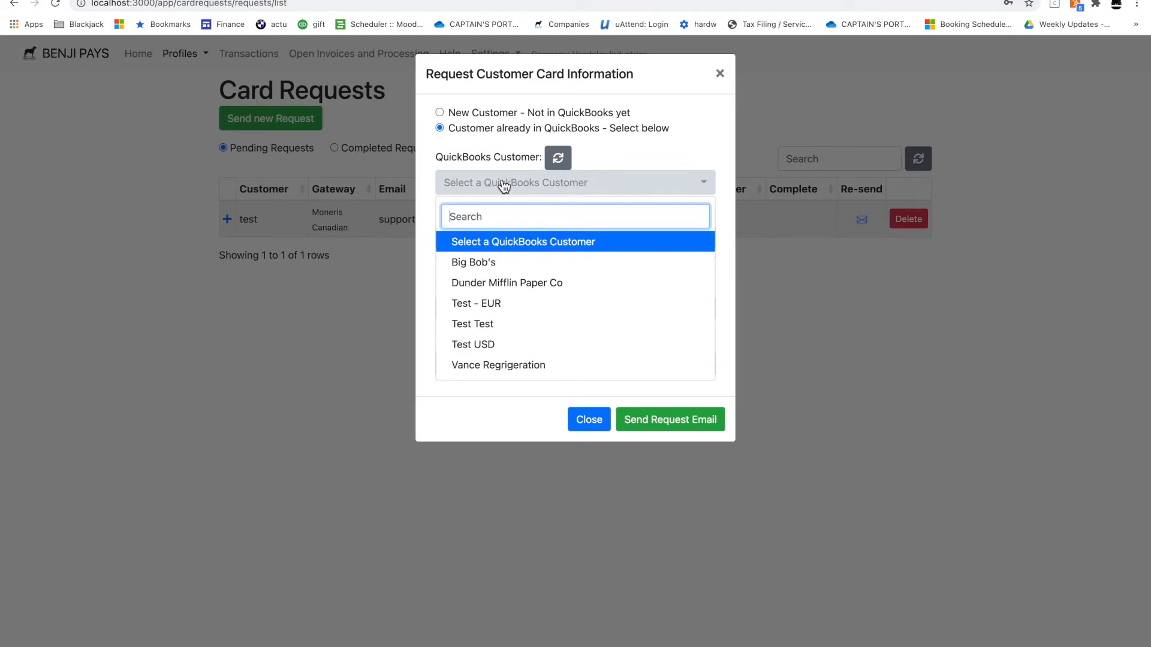
{"action": "left_click", "coordinate": [506, 279]}
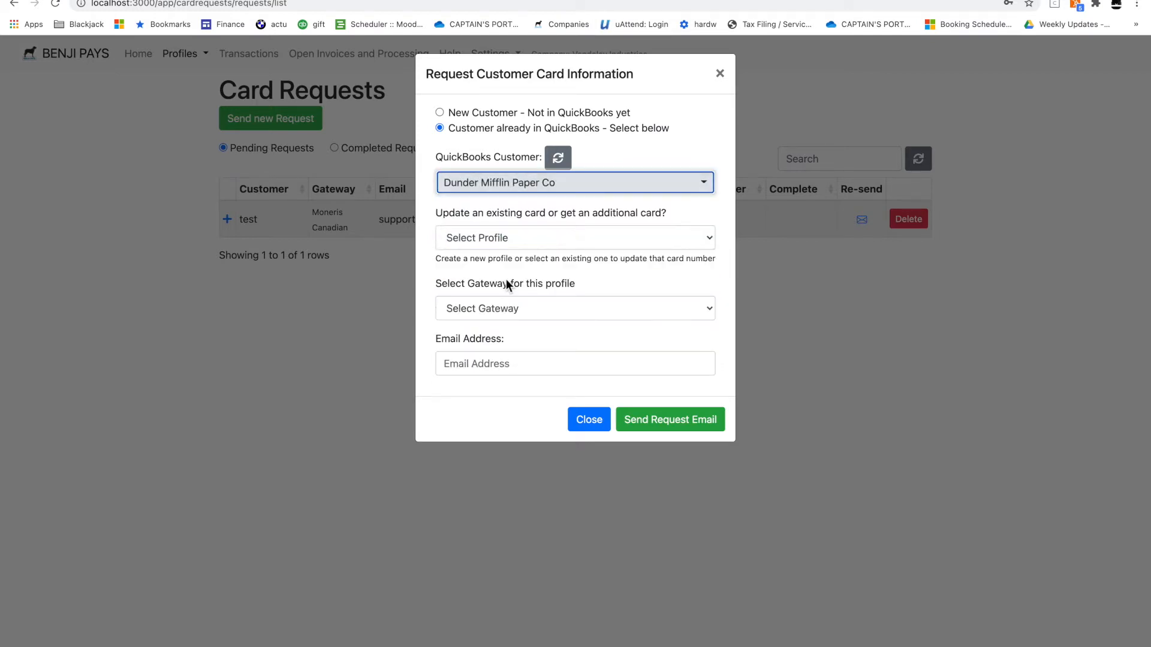
Request an additional card via Moneris - USD to the support email address and send it
{"action": "left_click", "coordinate": [528, 243]}
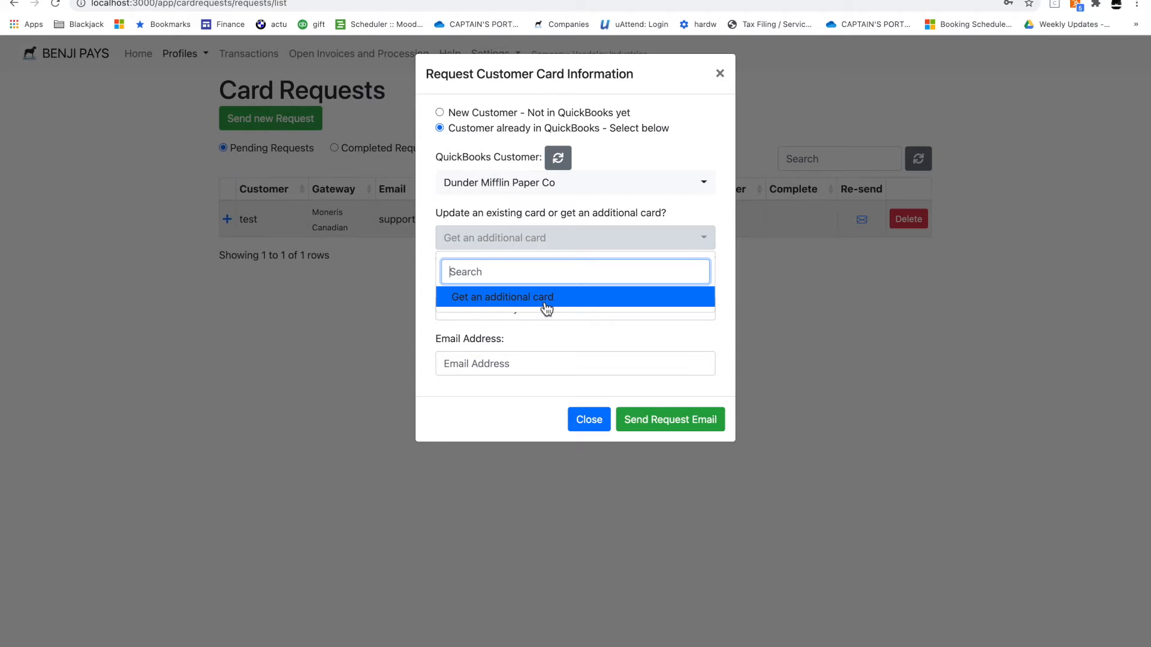
{"action": "left_click", "coordinate": [686, 207]}
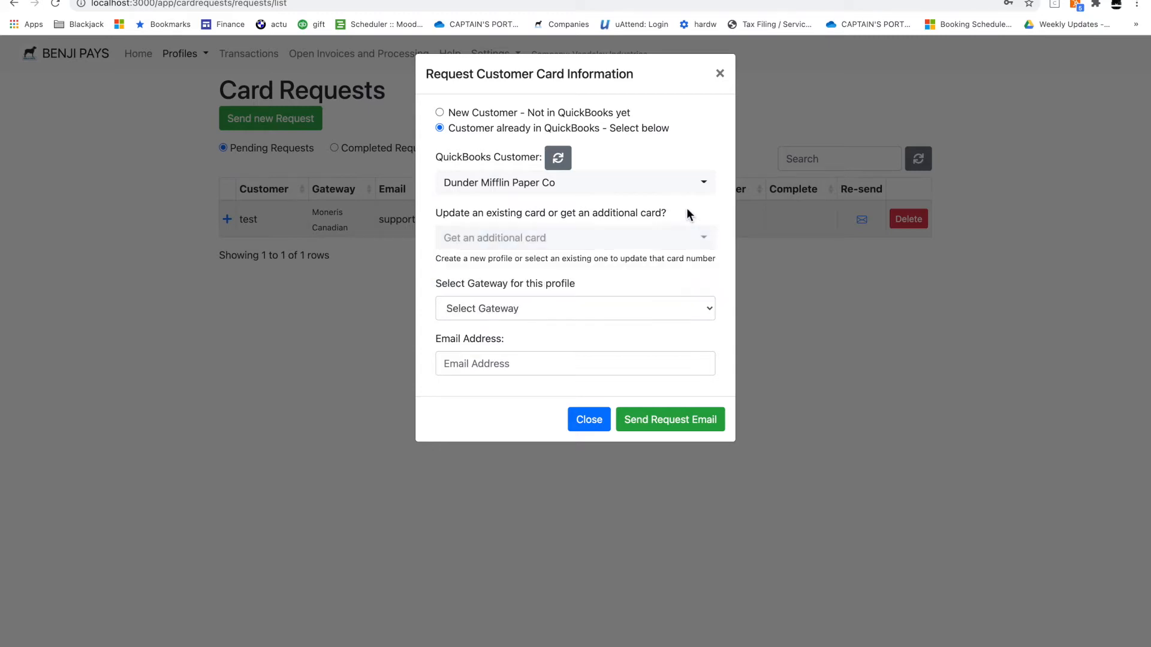
{"action": "left_click", "coordinate": [530, 308]}
{"action": "left_click", "coordinate": [518, 342]}
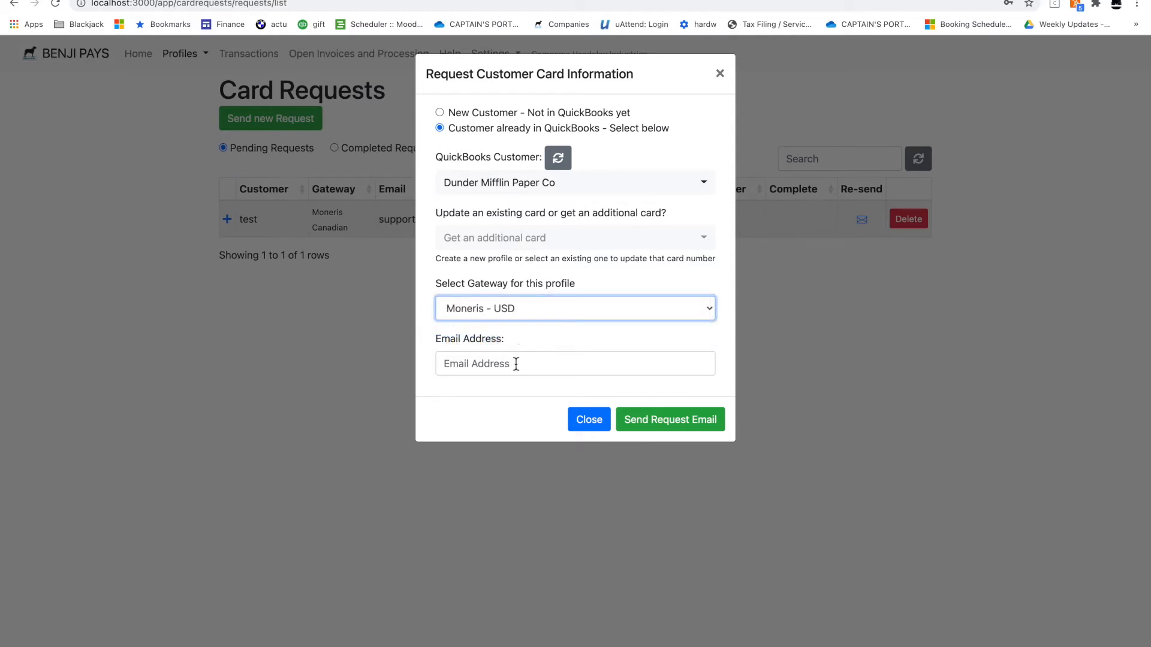
{"action": "left_click", "coordinate": [517, 362]}
{"action": "type", "text": "support"}
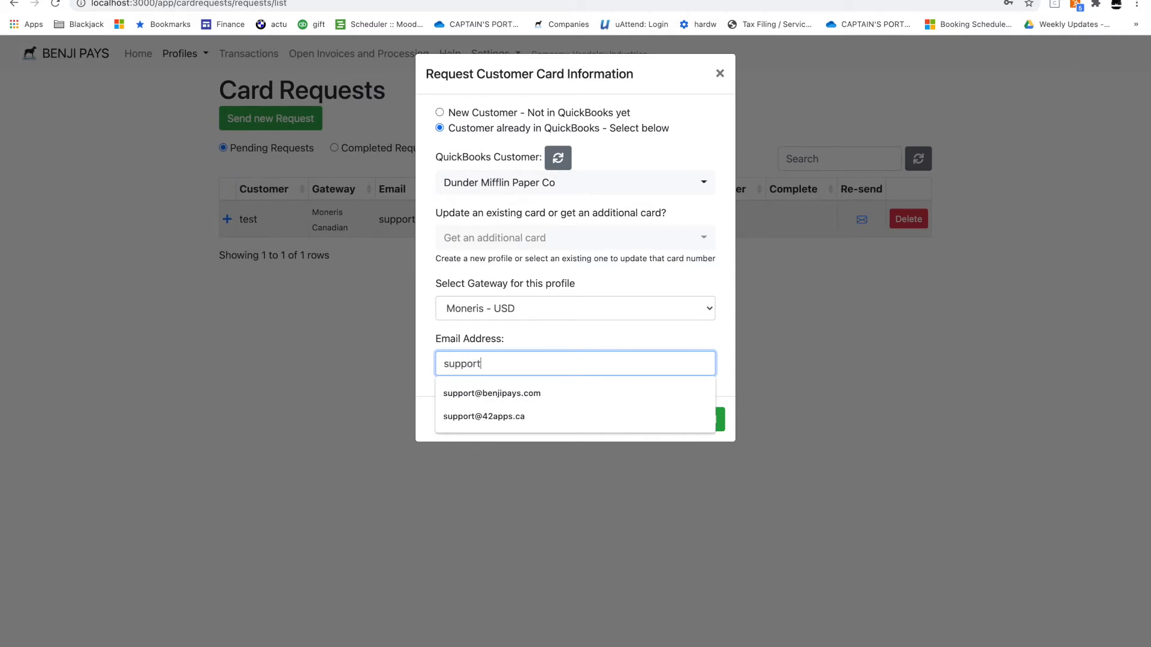
{"action": "left_click", "coordinate": [570, 396]}
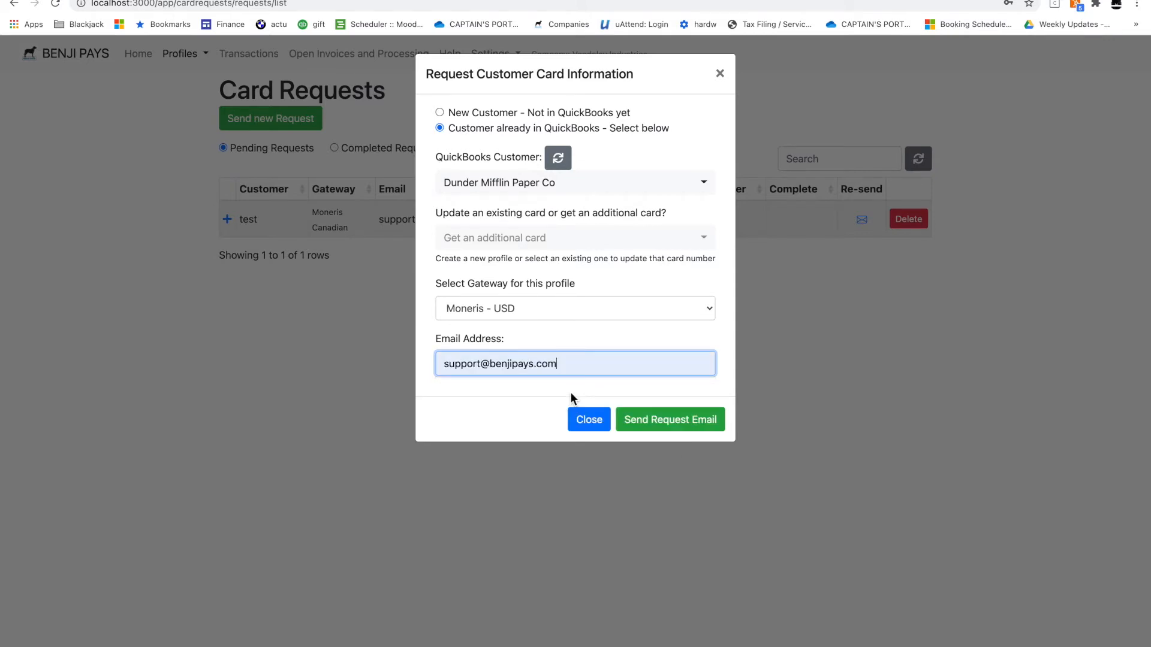
{"action": "left_click", "coordinate": [675, 427]}
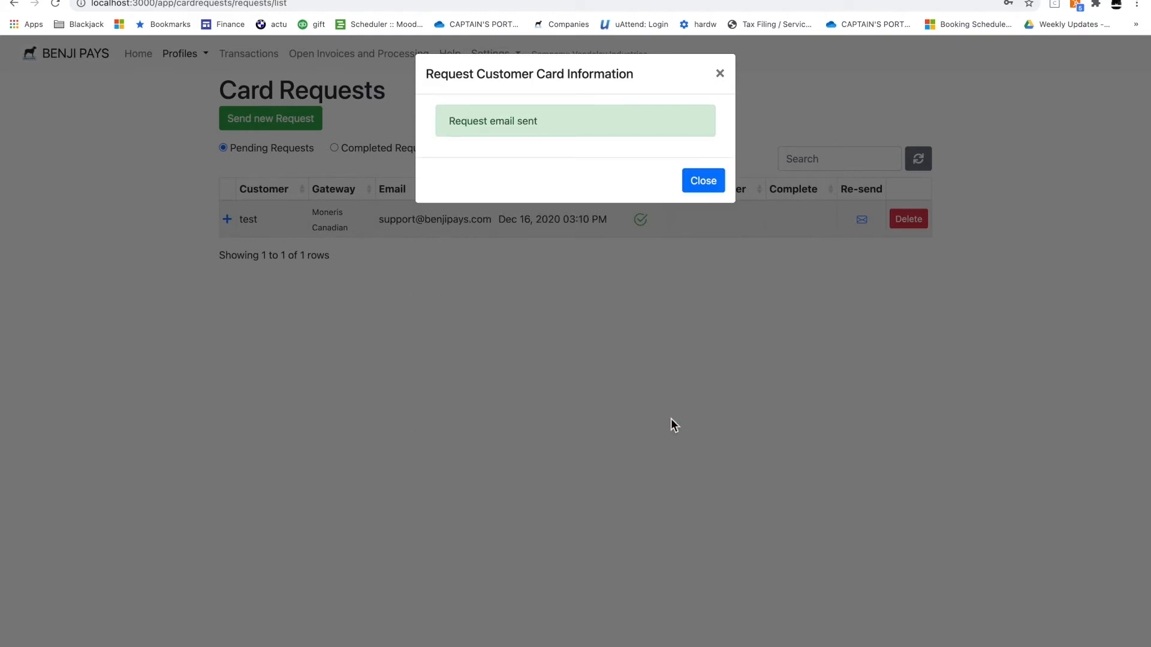
Review the Dunder Mifflin and test request histories, then refresh the Gmail search for the new email
{"action": "left_click", "coordinate": [703, 182]}
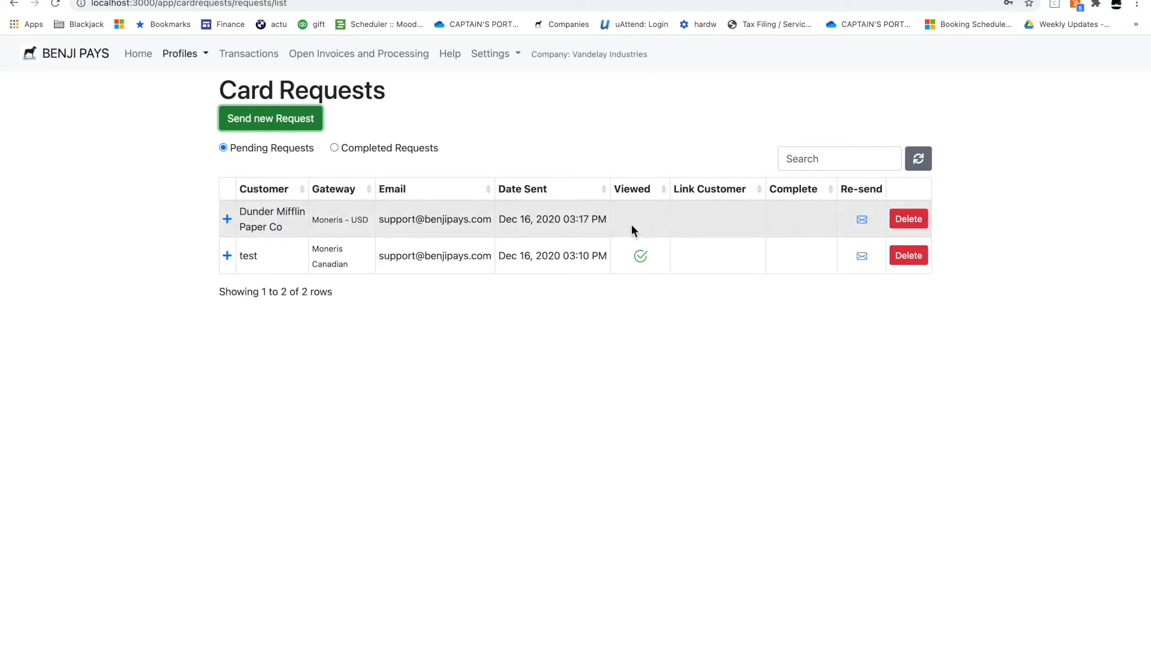
{"action": "left_click", "coordinate": [862, 220]}
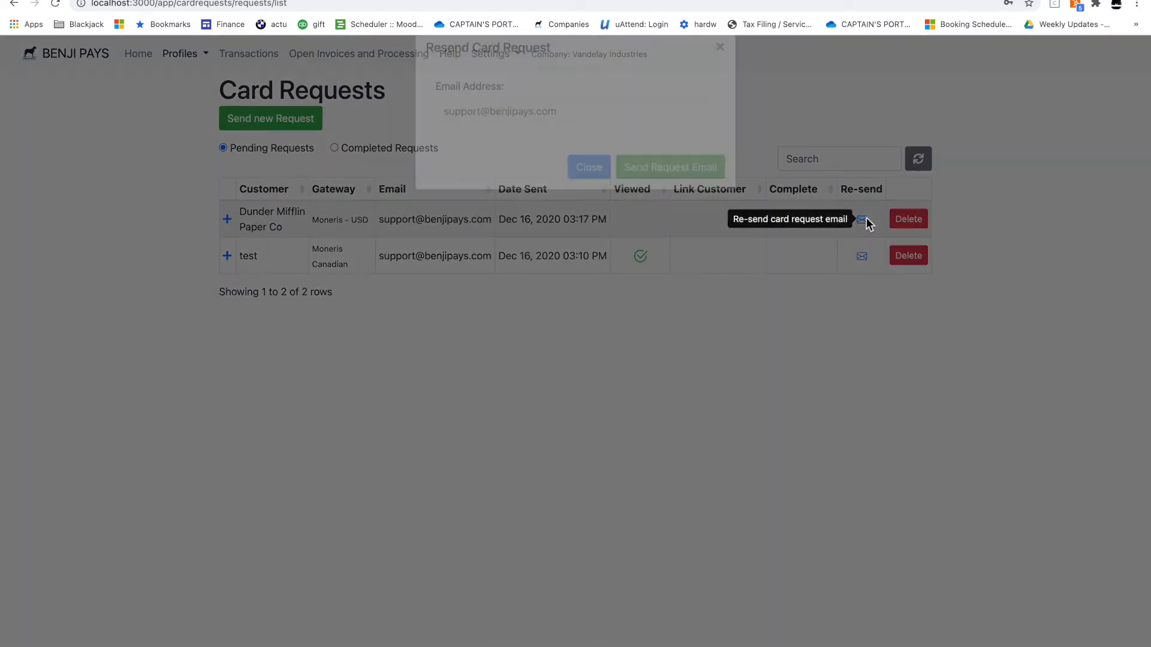
{"action": "left_click", "coordinate": [720, 75]}
{"action": "left_click", "coordinate": [230, 224]}
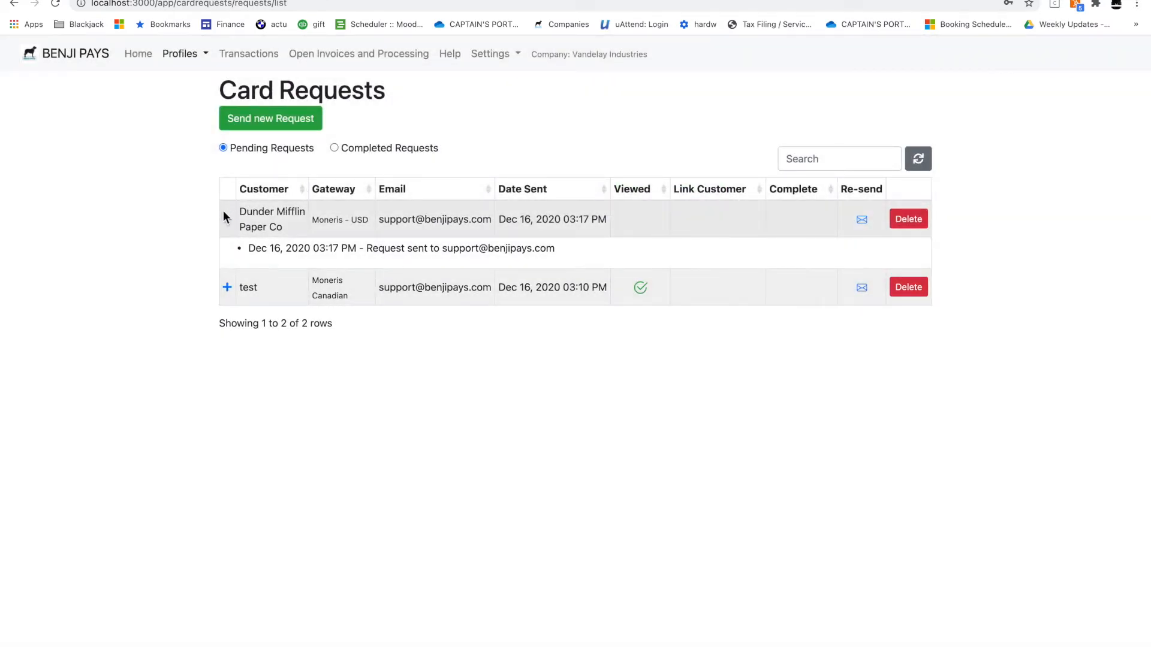
{"action": "left_click", "coordinate": [228, 222]}
{"action": "left_click", "coordinate": [227, 256]}
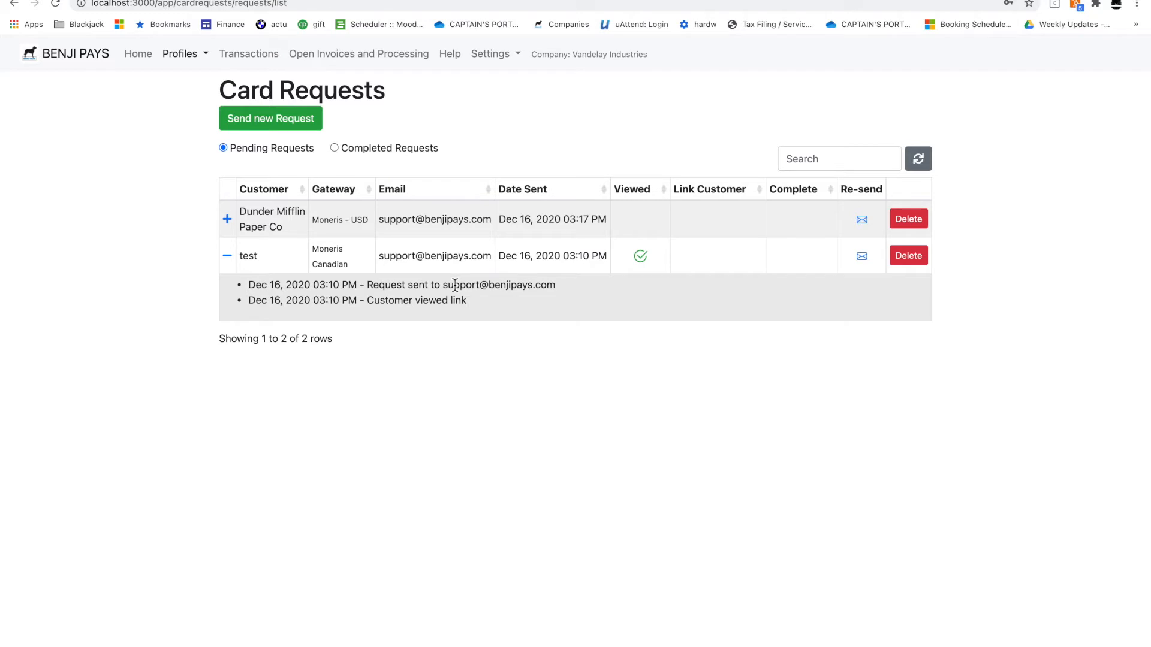
{"action": "left_click", "coordinate": [227, 255]}
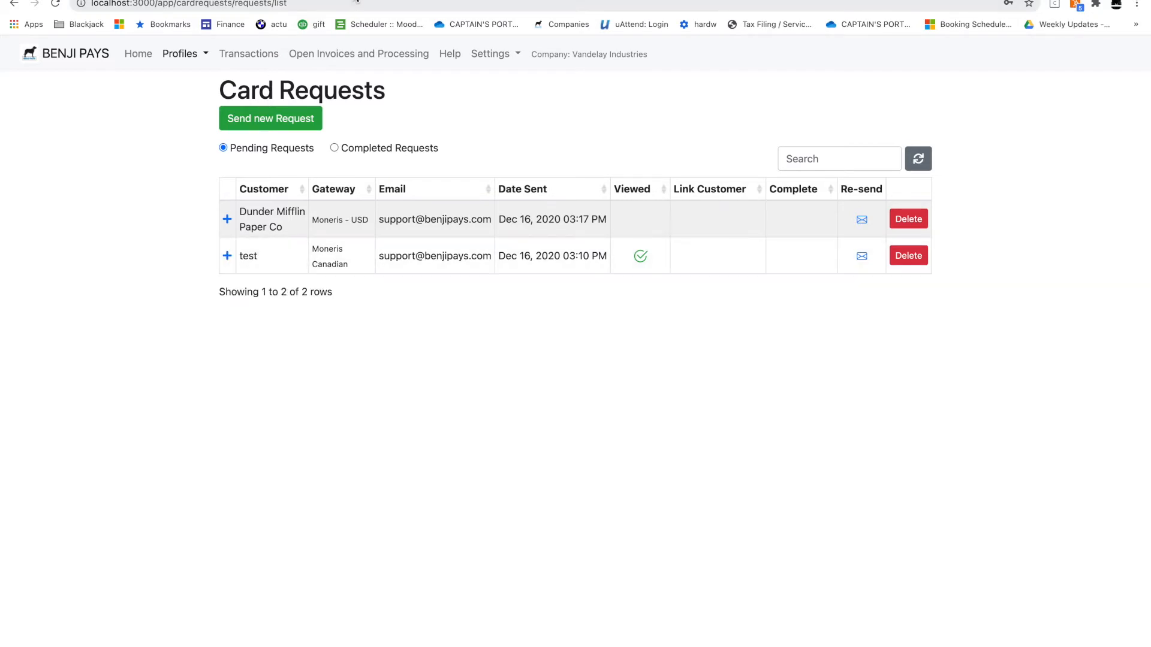
{"action": "left_click", "coordinate": [396, 1]}
{"action": "left_click", "coordinate": [220, 125]}
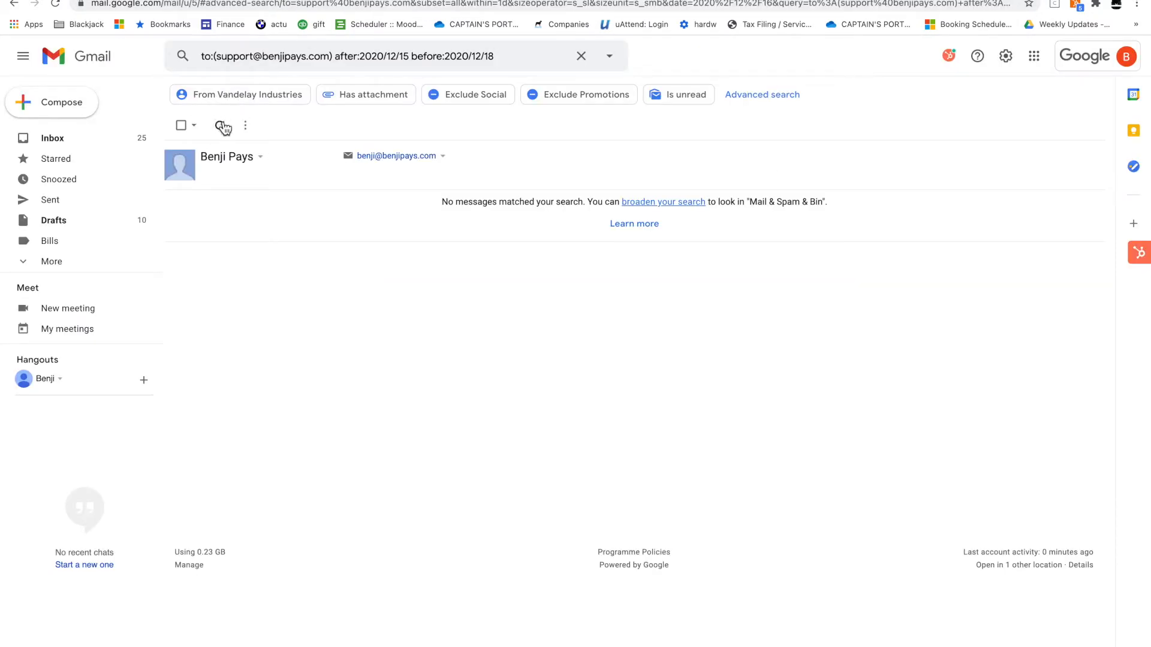
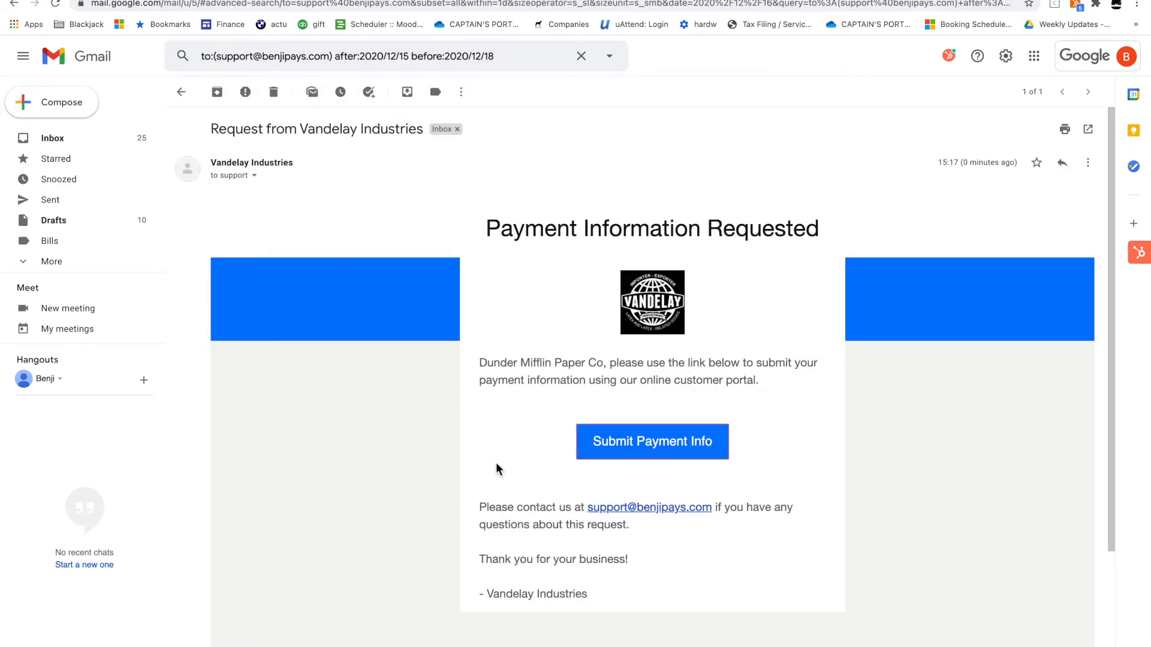
Open the Submit Payment Info form from the Vandelay Industries request email
{"action": "scroll", "coordinate": [503, 477], "scroll_direction": "down", "scroll_amount": 1}
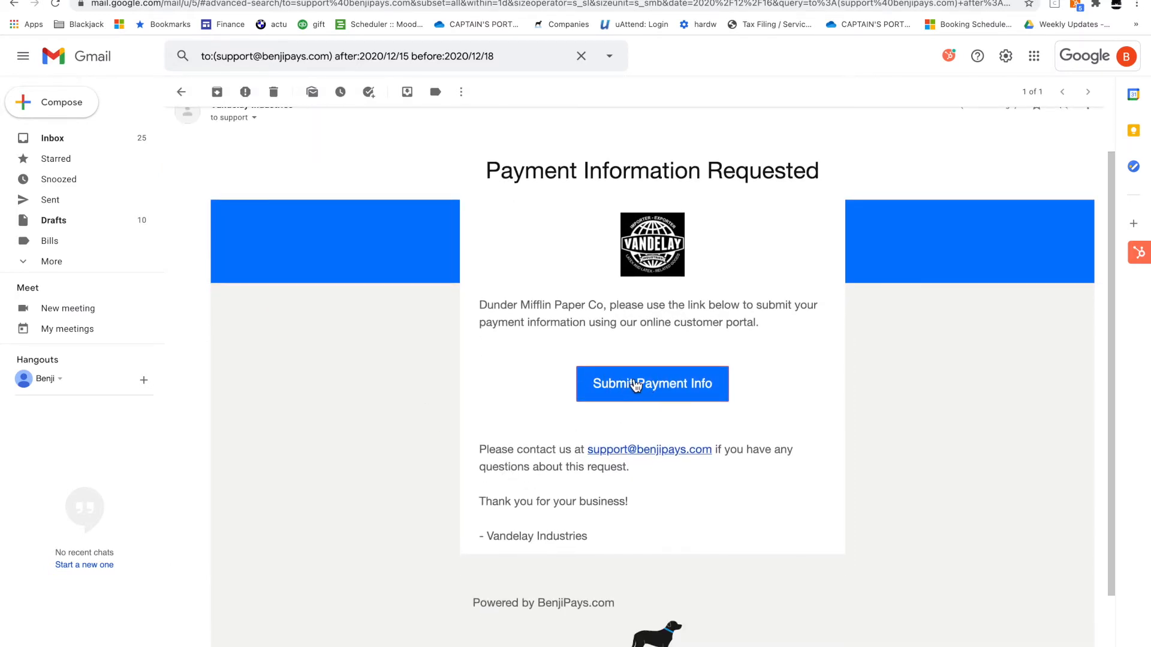
{"action": "left_click", "coordinate": [634, 384]}
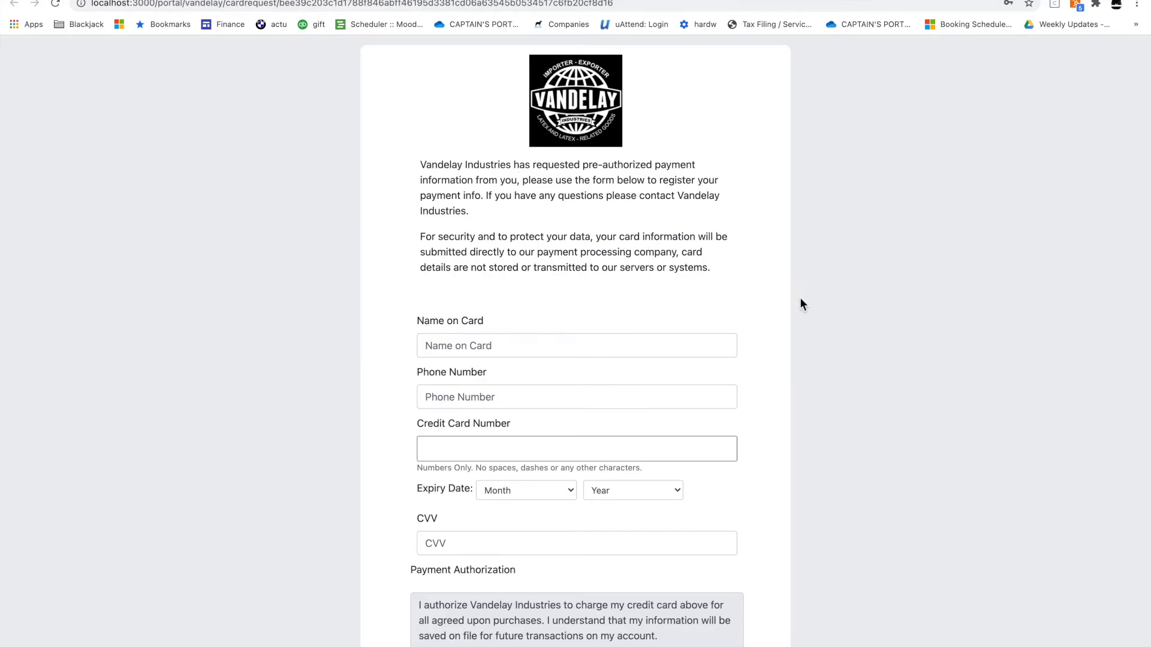
Enter the card-holder's name, phone number and a test card number, dismissing the autofill warning
{"action": "scroll", "coordinate": [800, 299], "scroll_direction": "down", "scroll_amount": 1}
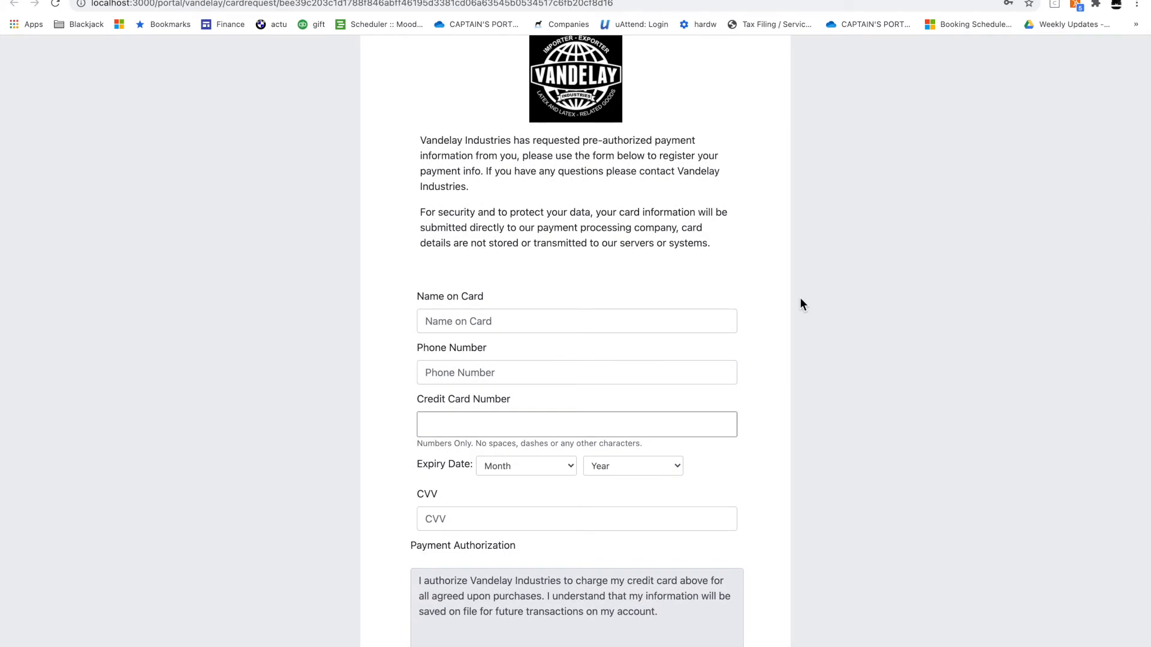
{"action": "scroll", "coordinate": [800, 298], "scroll_direction": "down", "scroll_amount": 1}
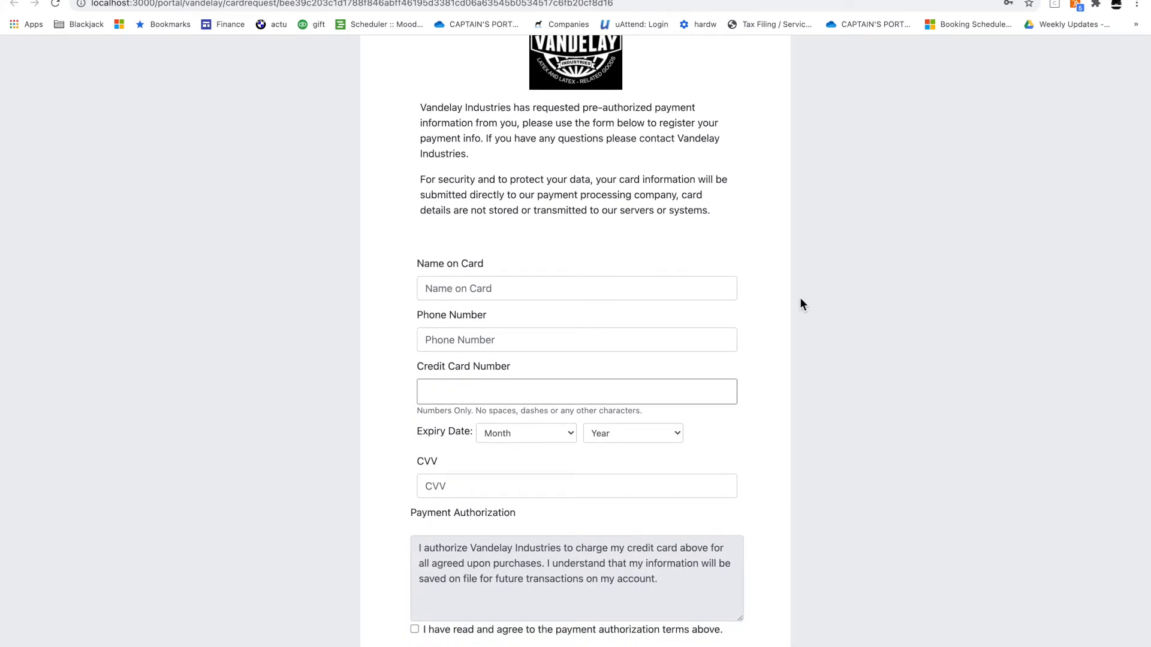
{"action": "left_click", "coordinate": [707, 292]}
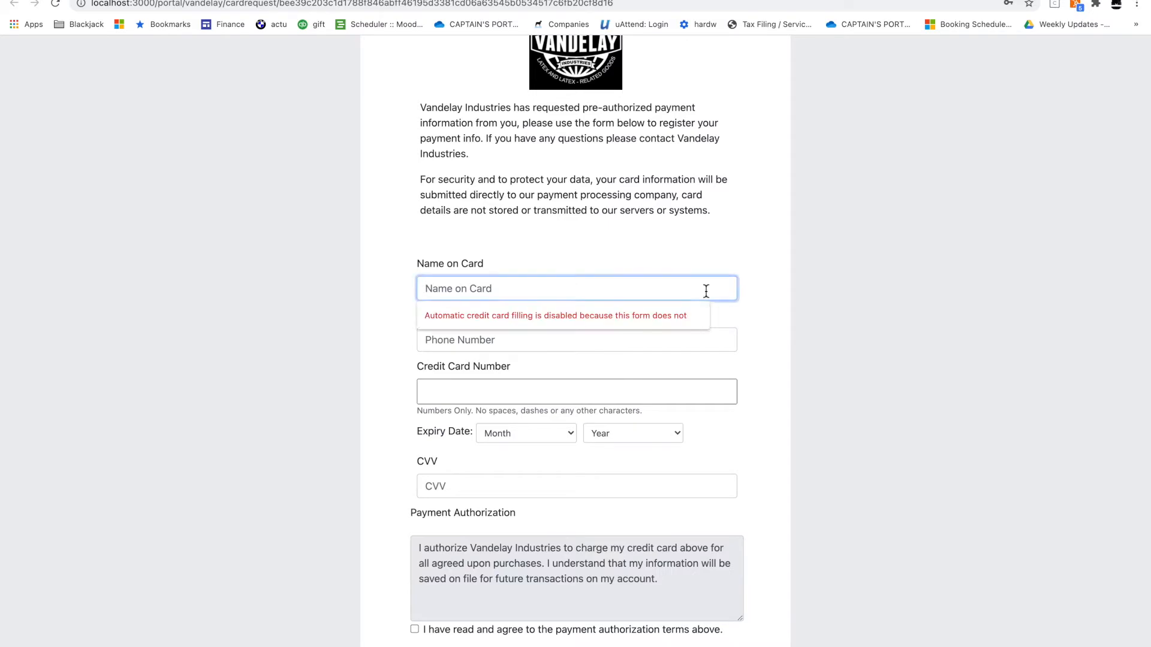
{"action": "left_click", "coordinate": [796, 279]}
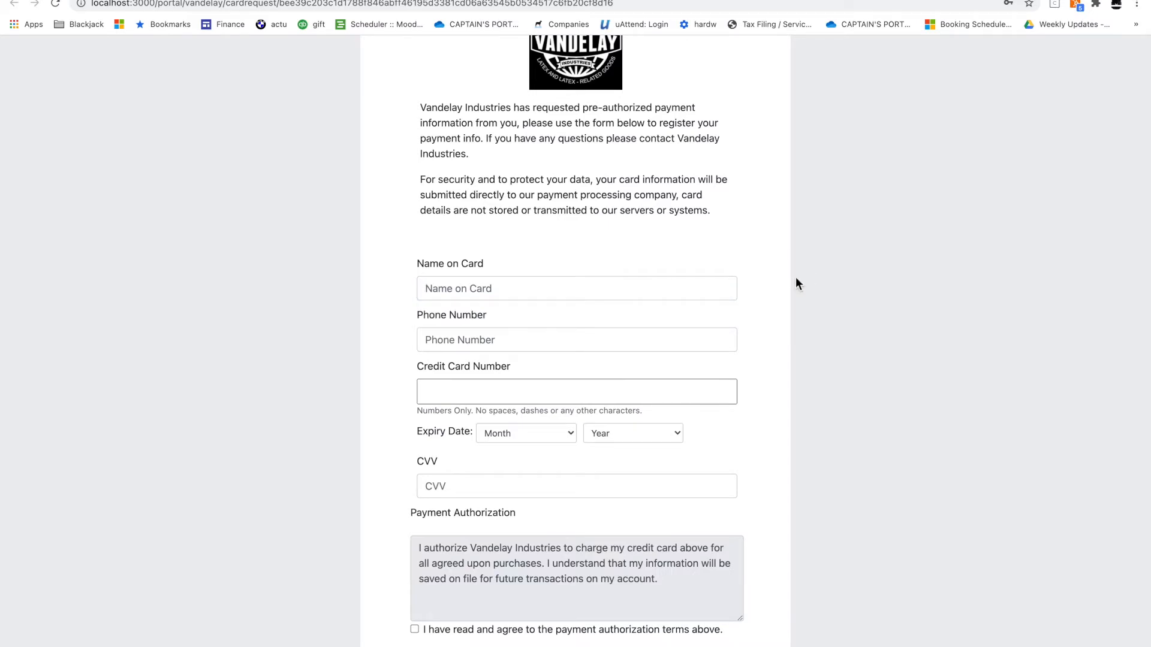
{"action": "left_click", "coordinate": [664, 290]}
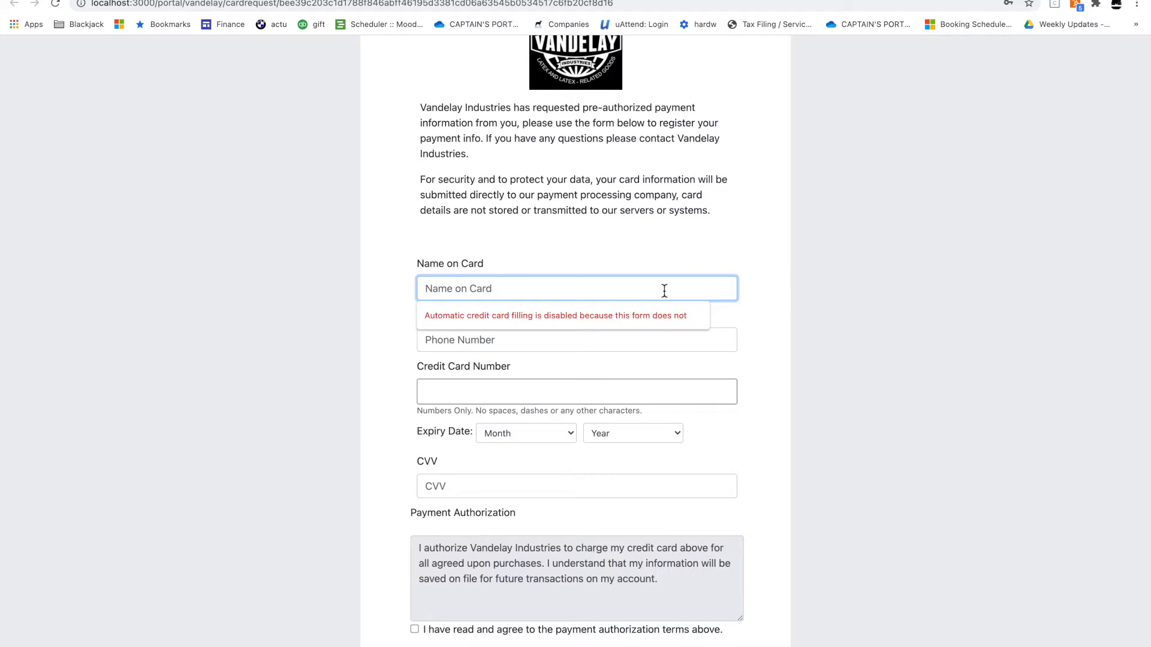
{"action": "type", "text": "Benji Pays"}
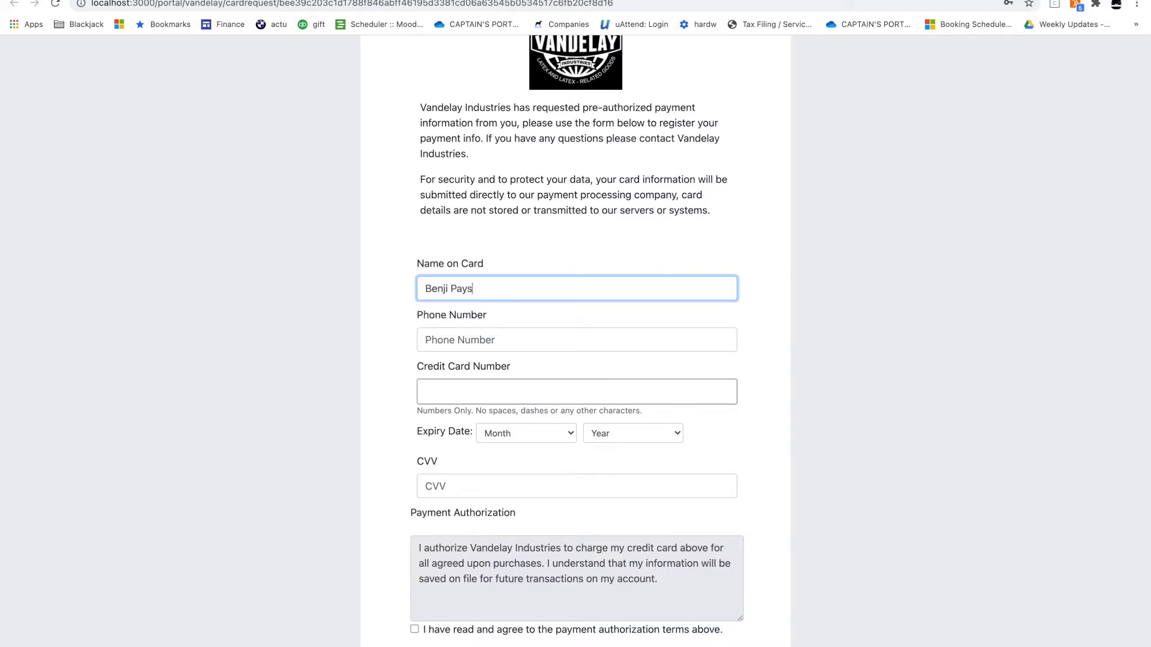
{"action": "key", "text": "Tab"}
{"action": "type", "text": "4444444444"}
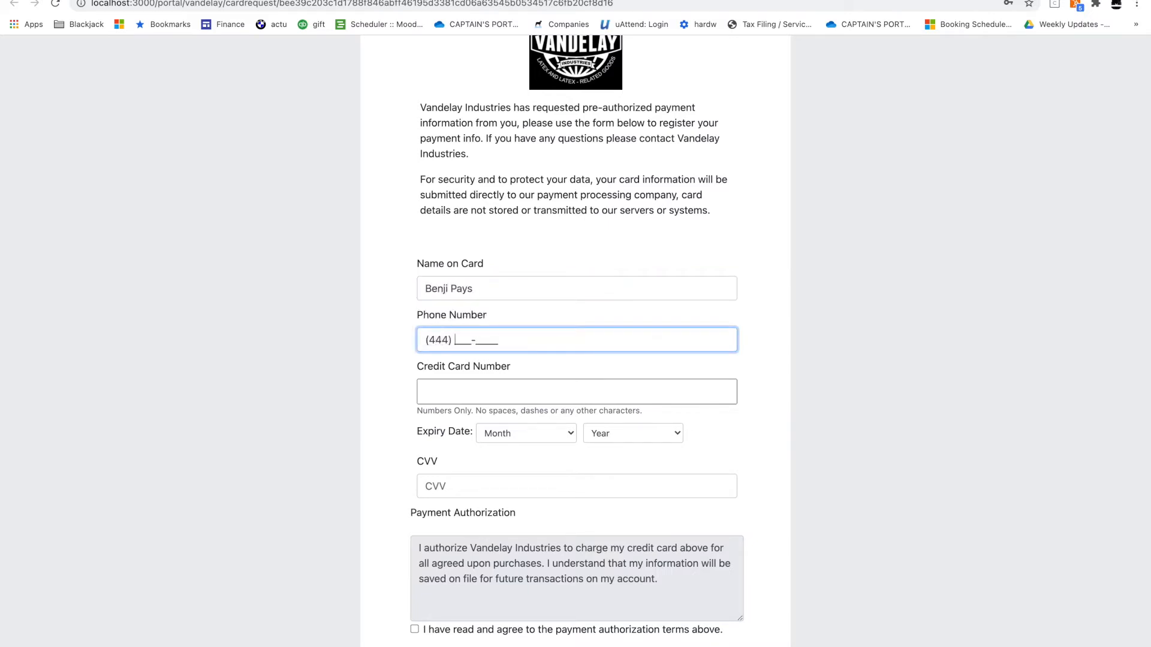
{"action": "key", "text": "Tab"}
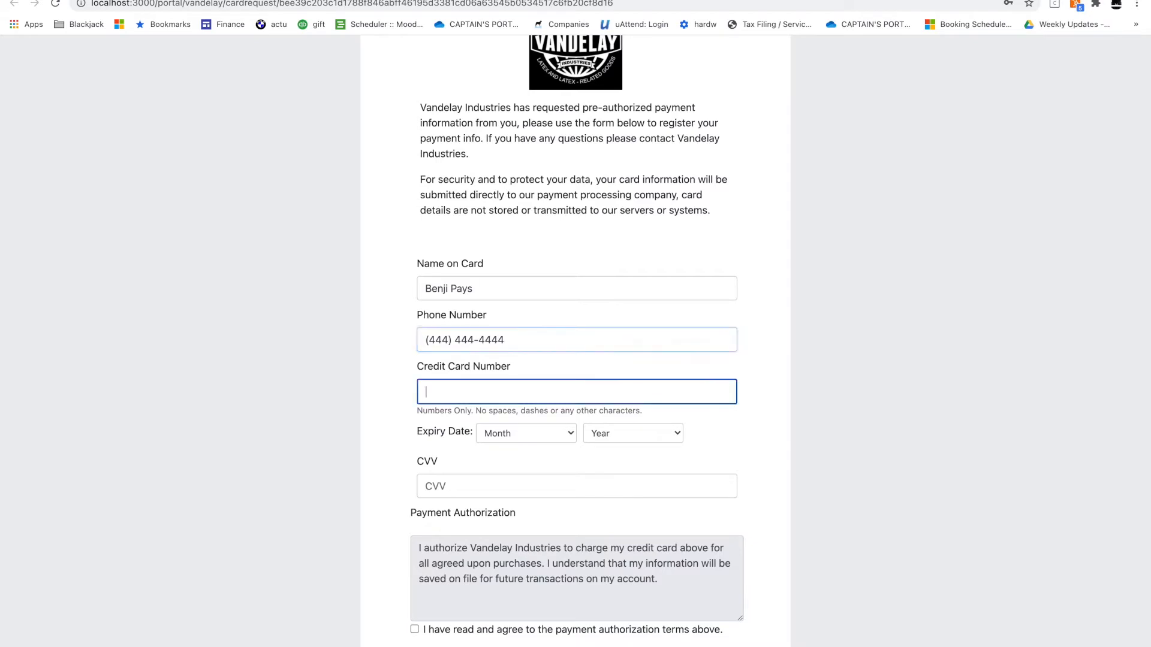
{"action": "type", "text": "4242424242424242"}
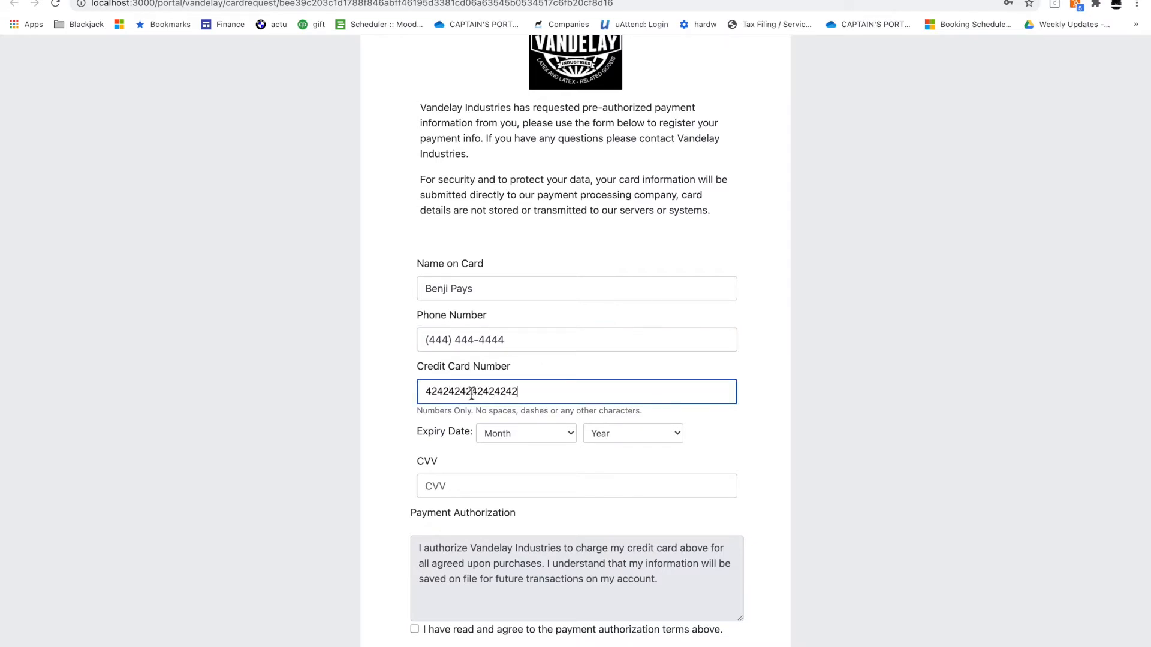
Set expiry 03/23, enter the security code, agree to the authorization terms and submit
{"action": "left_click", "coordinate": [506, 432]}
{"action": "left_click", "coordinate": [508, 480]}
{"action": "left_click", "coordinate": [614, 440]}
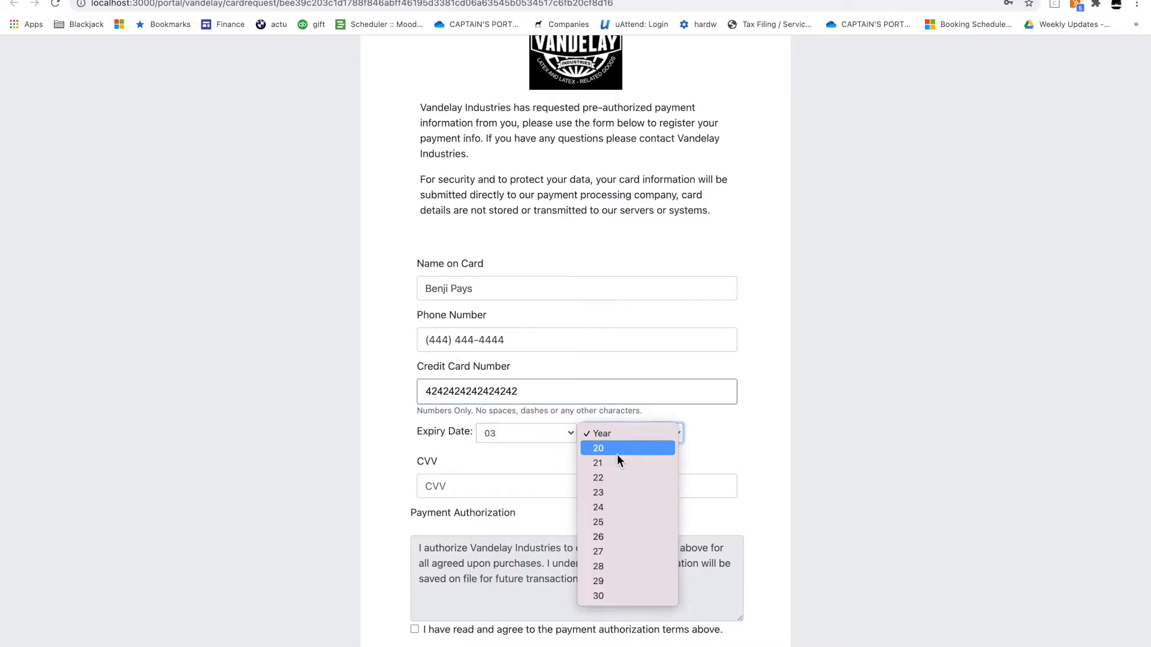
{"action": "left_click", "coordinate": [616, 489]}
{"action": "left_click", "coordinate": [548, 485]}
{"action": "type", "text": "100"}
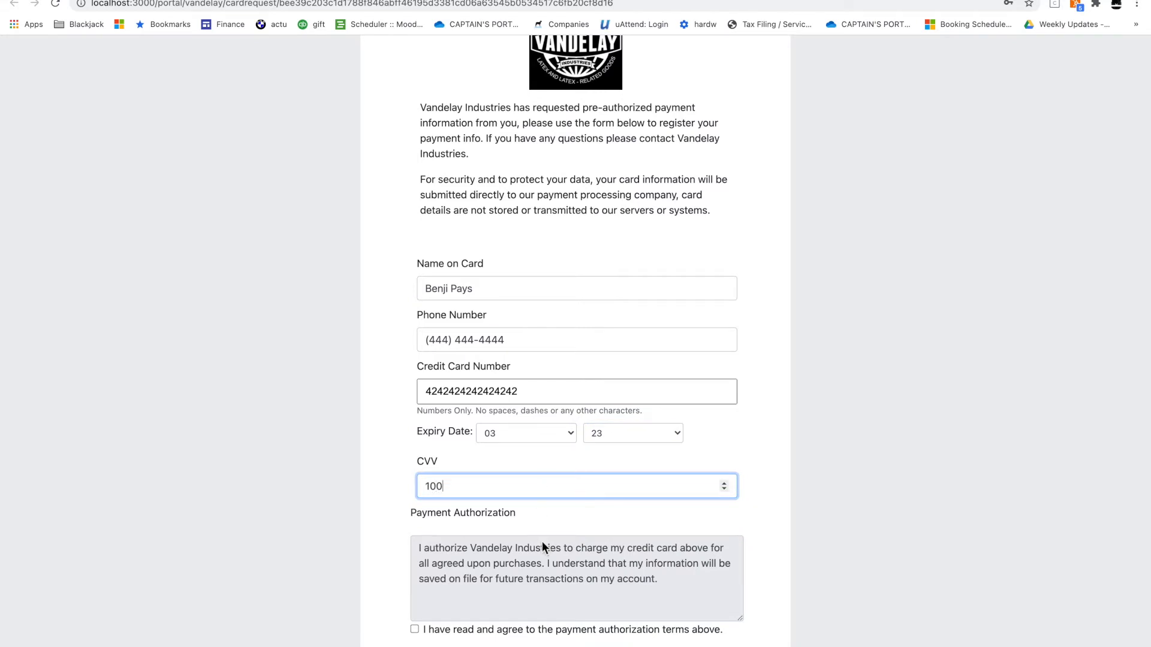
{"action": "scroll", "coordinate": [542, 542], "scroll_direction": "down", "scroll_amount": 2}
{"action": "left_click", "coordinate": [519, 572]}
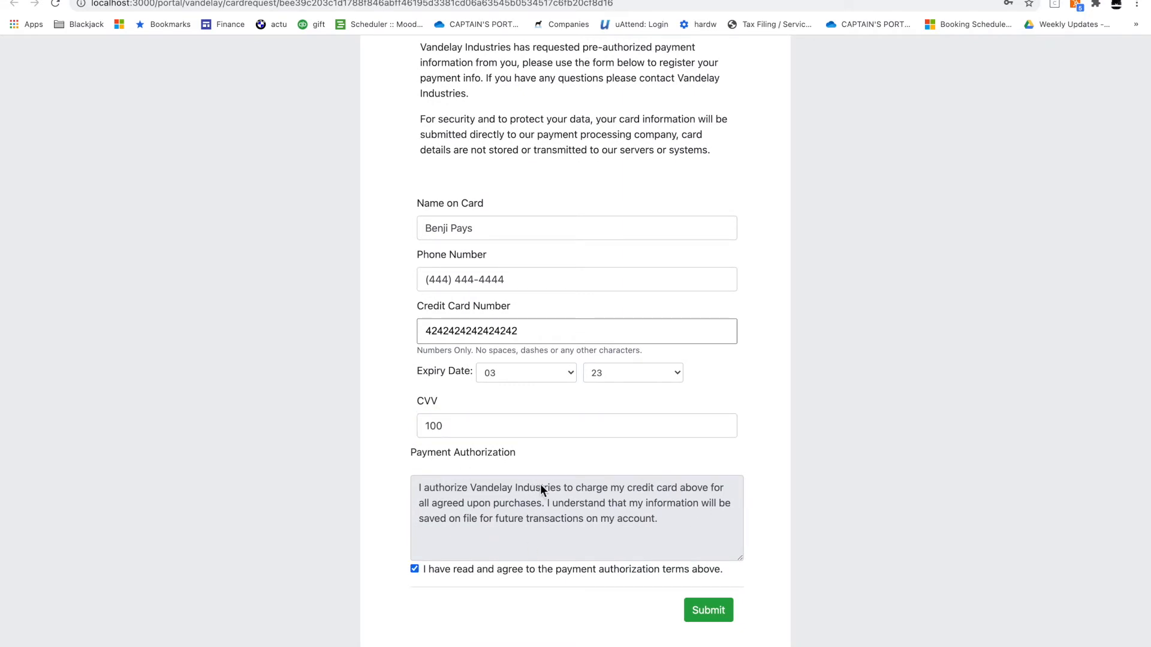
{"action": "left_click", "coordinate": [721, 610]}
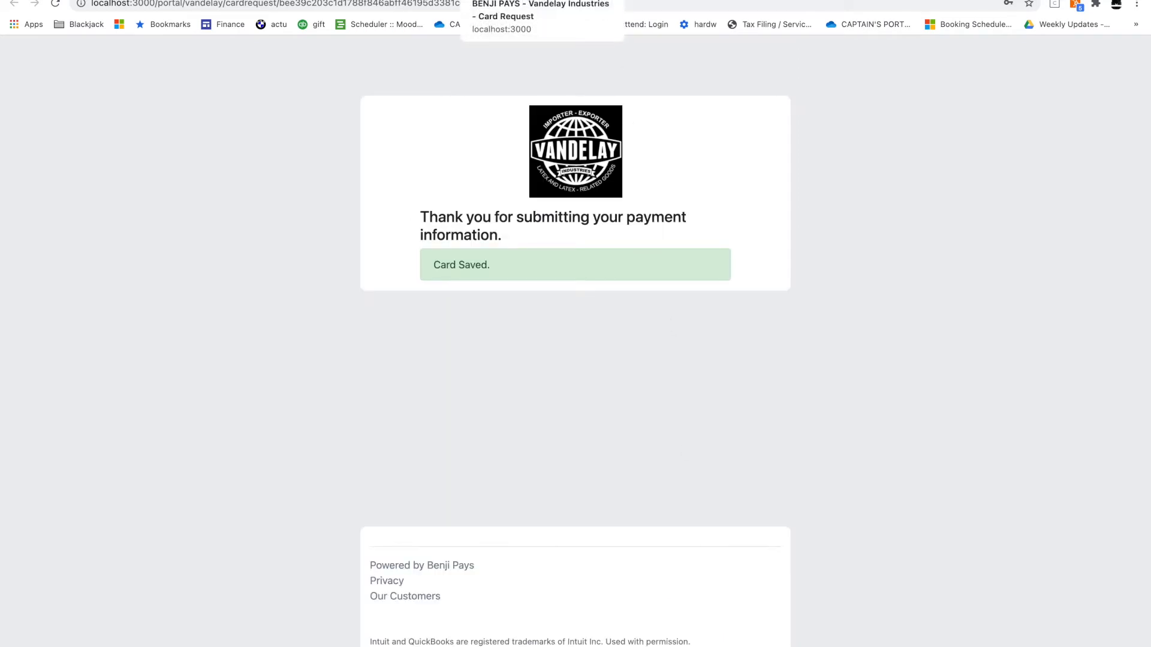
Close the portal, return to the Gmail search results, and switch to Benji Pays Card Requests
{"action": "left_click", "coordinate": [607, 0]}
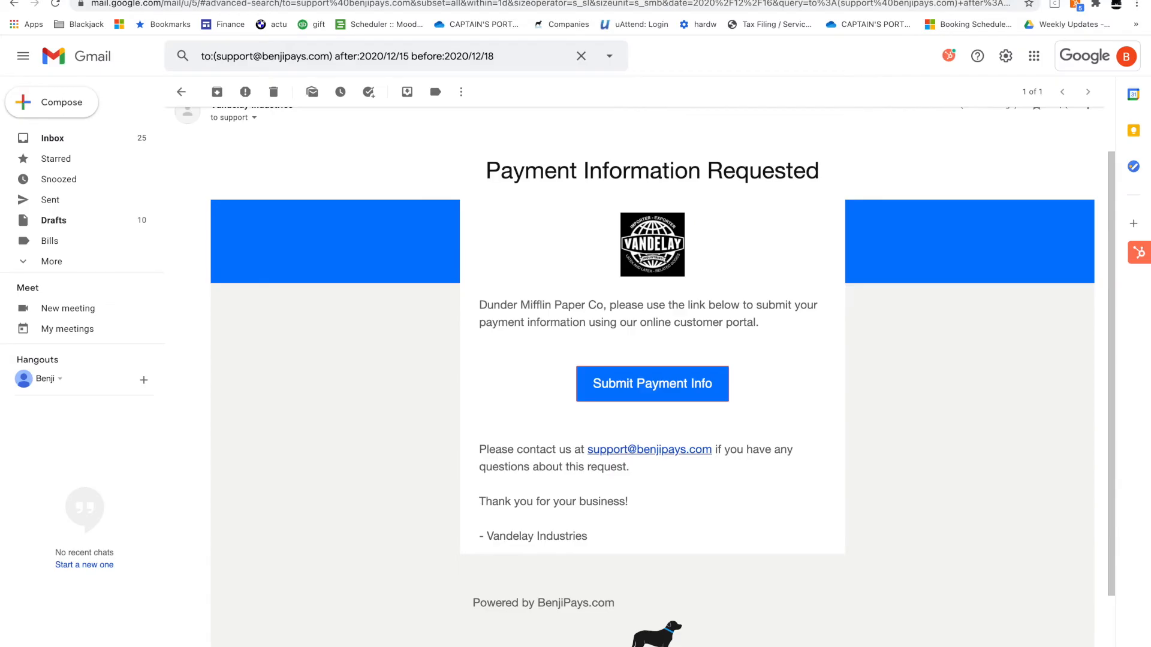
{"action": "left_click", "coordinate": [181, 92]}
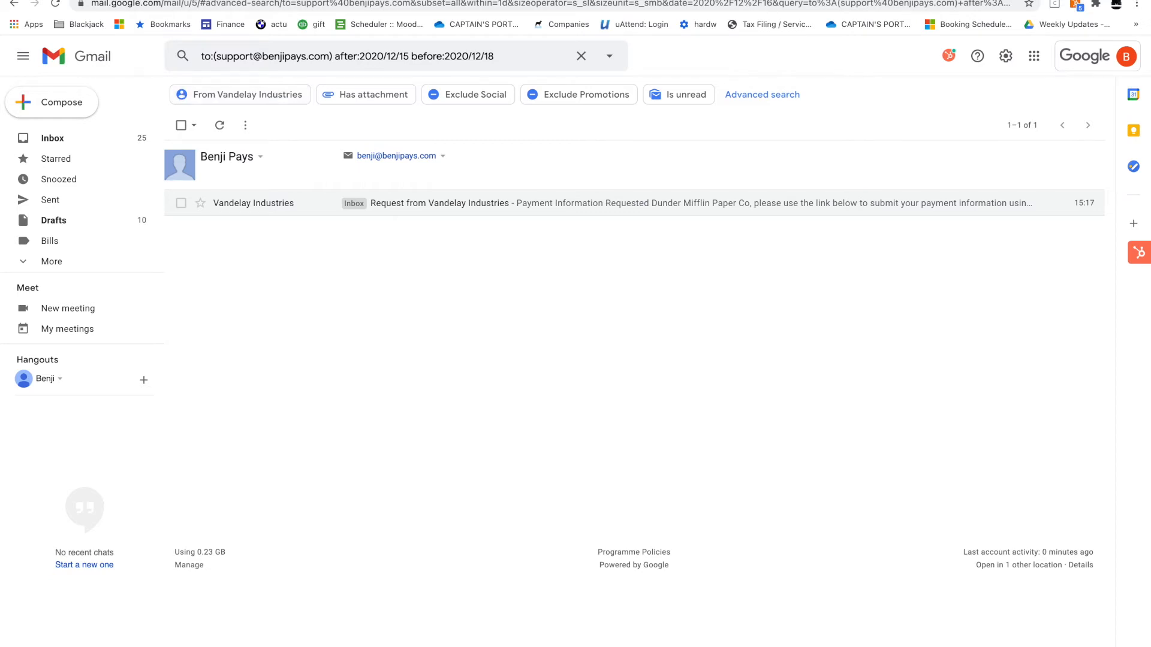
{"action": "left_click", "coordinate": [117, 0]}
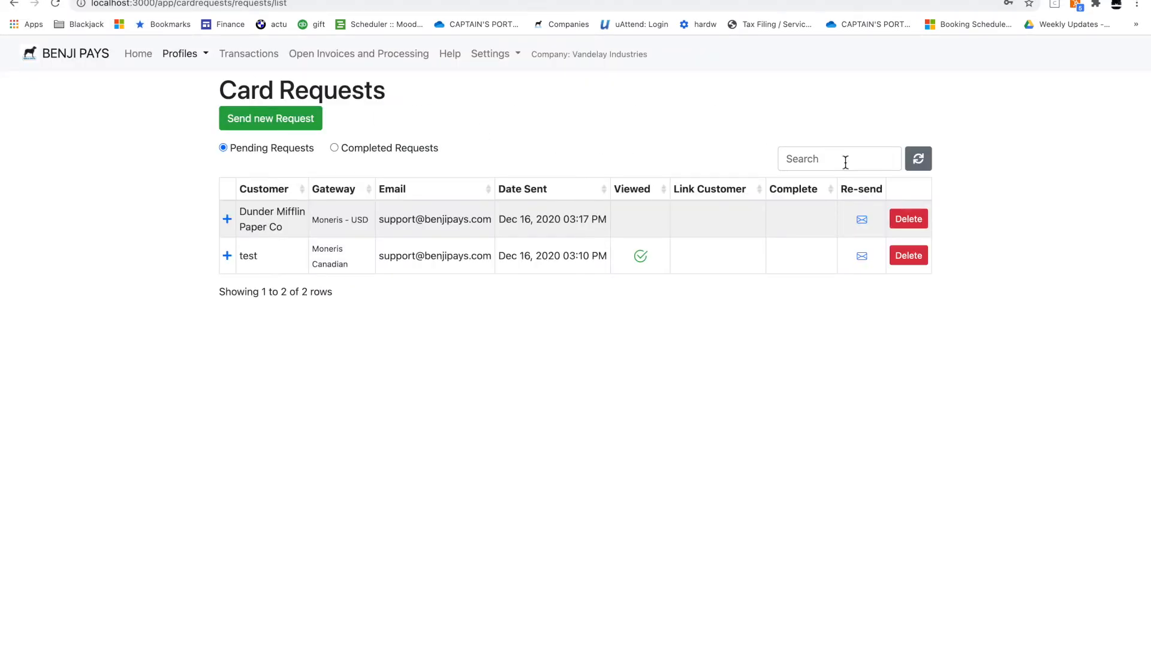
Refresh requests, check Dunder Mifflin's completed request history, then return to Card Info Requests
{"action": "left_click", "coordinate": [919, 160]}
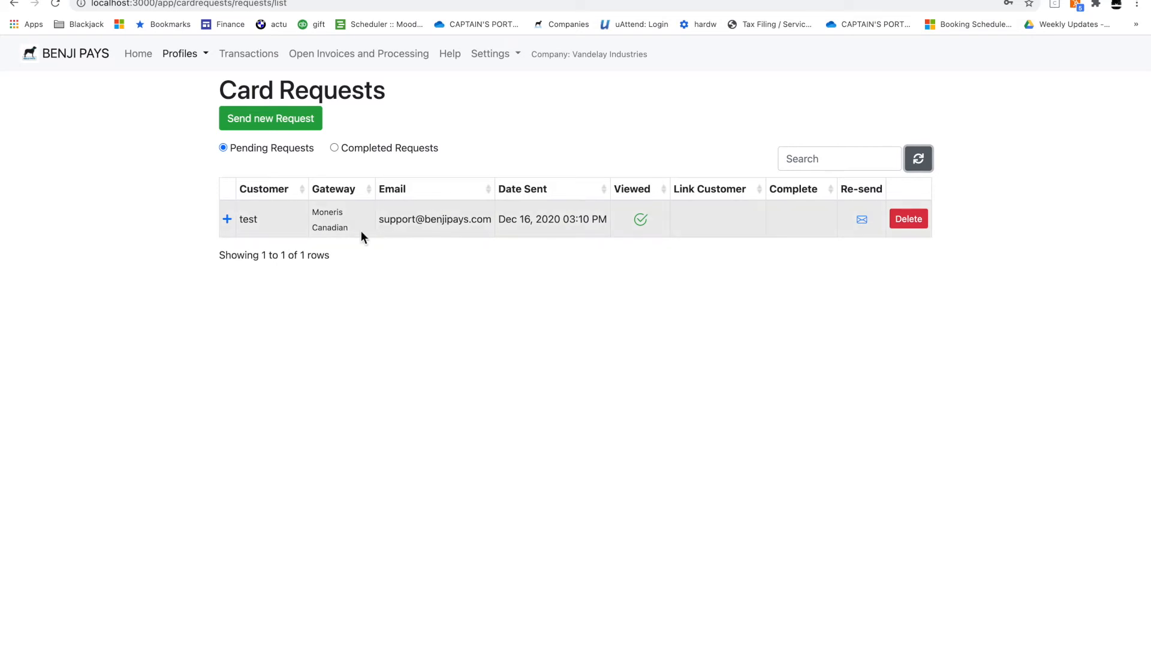
{"action": "left_click", "coordinate": [334, 148]}
{"action": "left_click", "coordinate": [228, 220]}
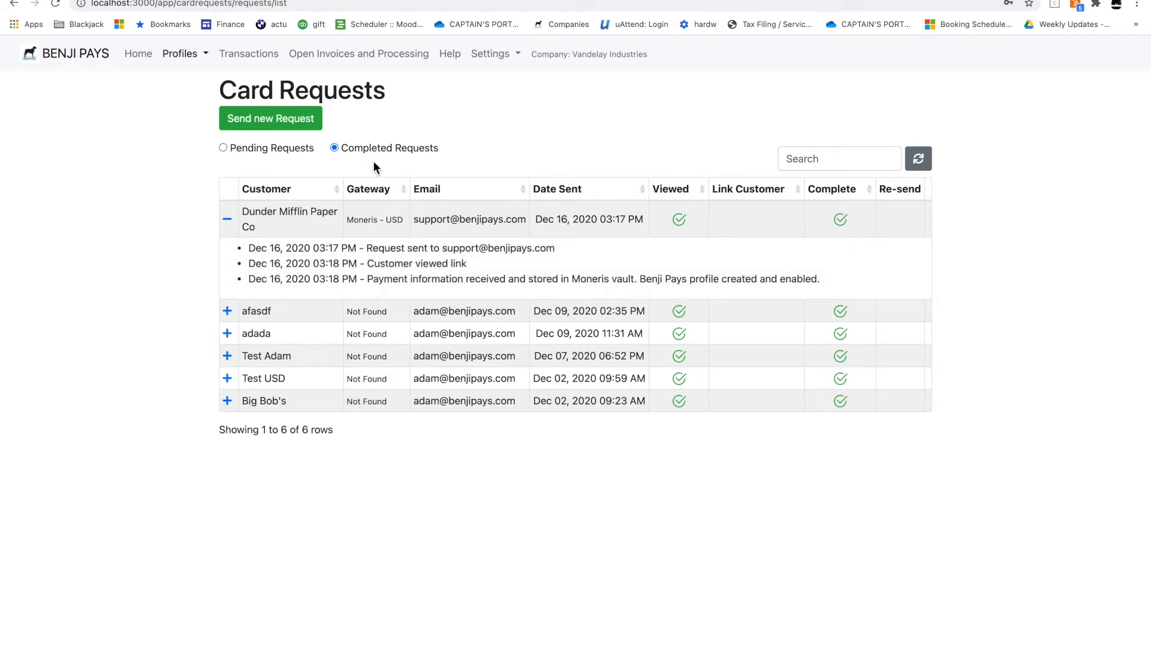
{"action": "left_click", "coordinate": [183, 53]}
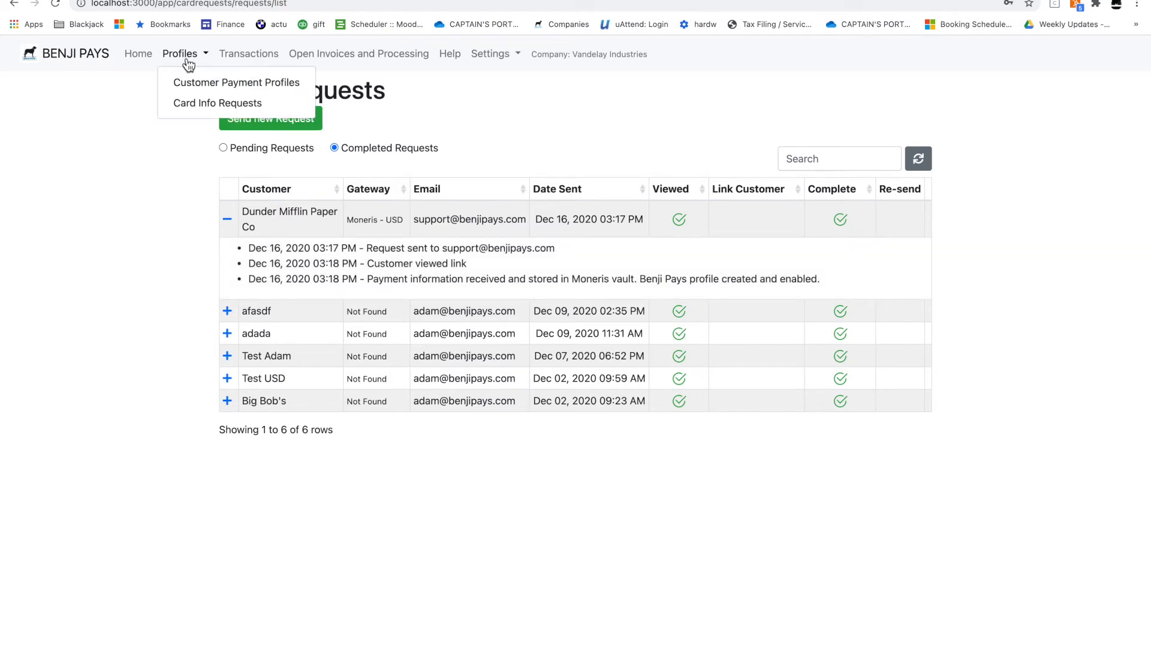
{"action": "left_click", "coordinate": [188, 104]}
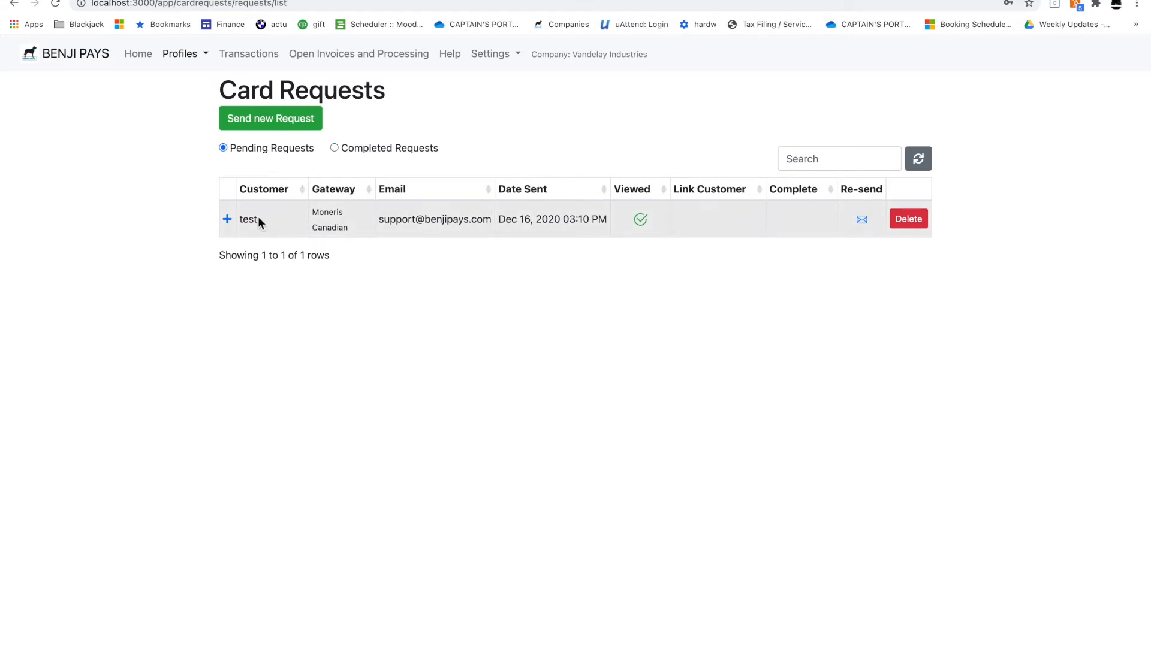
Start a new card request for Test Customer on the Moneris - USD gateway
{"action": "left_click", "coordinate": [282, 126]}
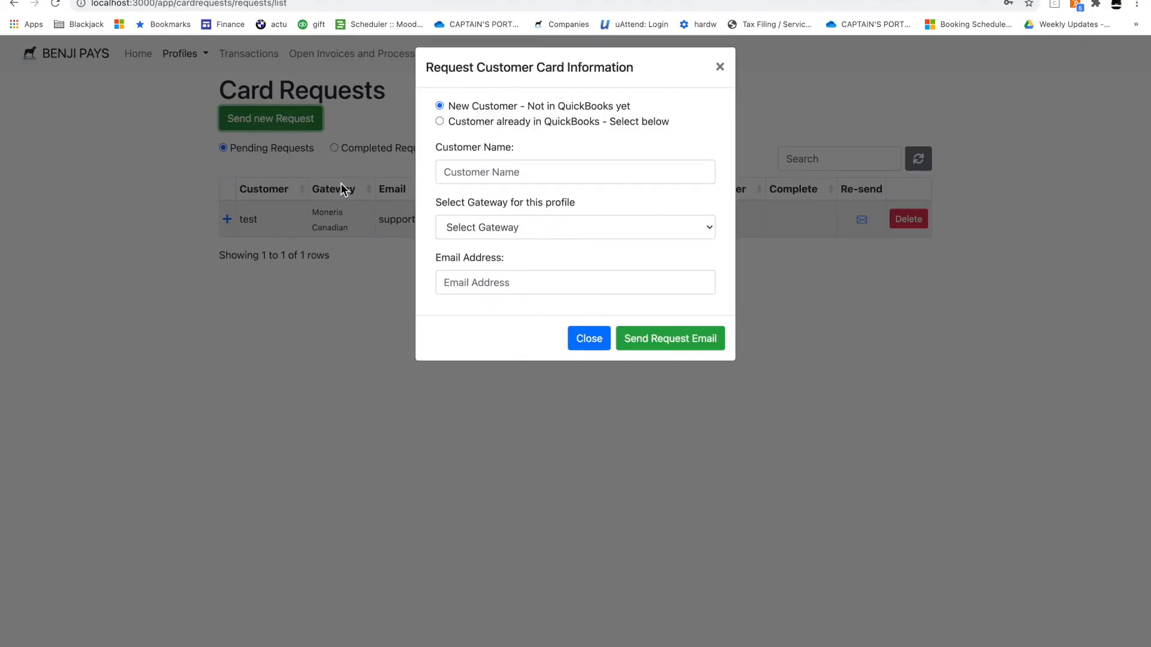
{"action": "left_click", "coordinate": [488, 179]}
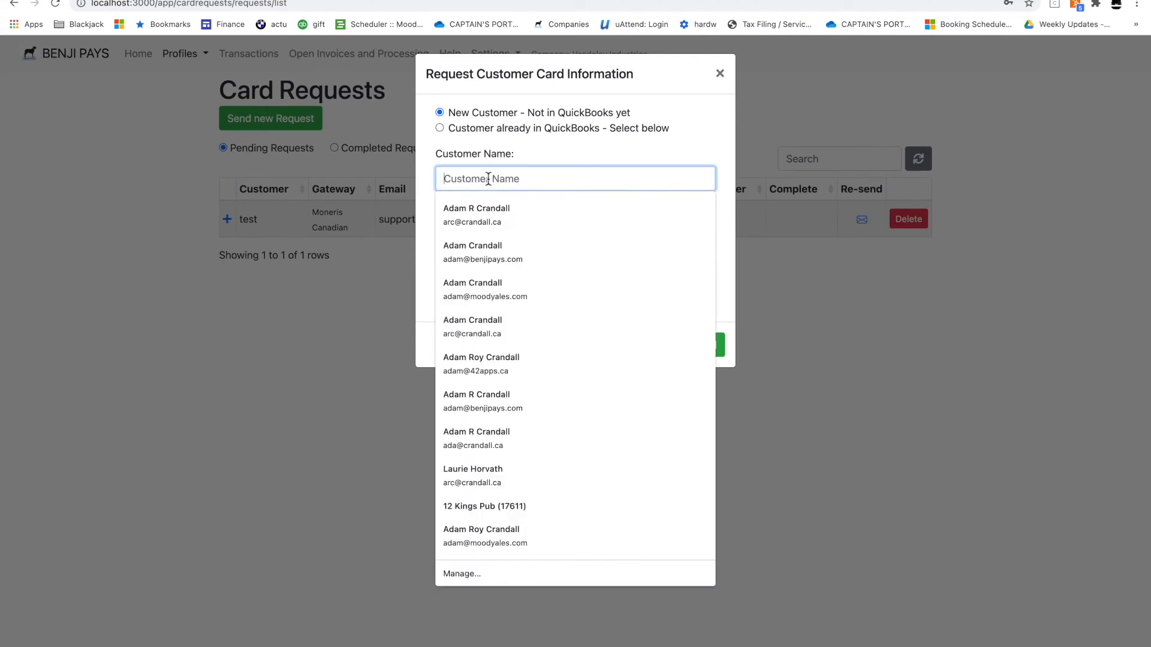
{"action": "type", "text": "Test C"}
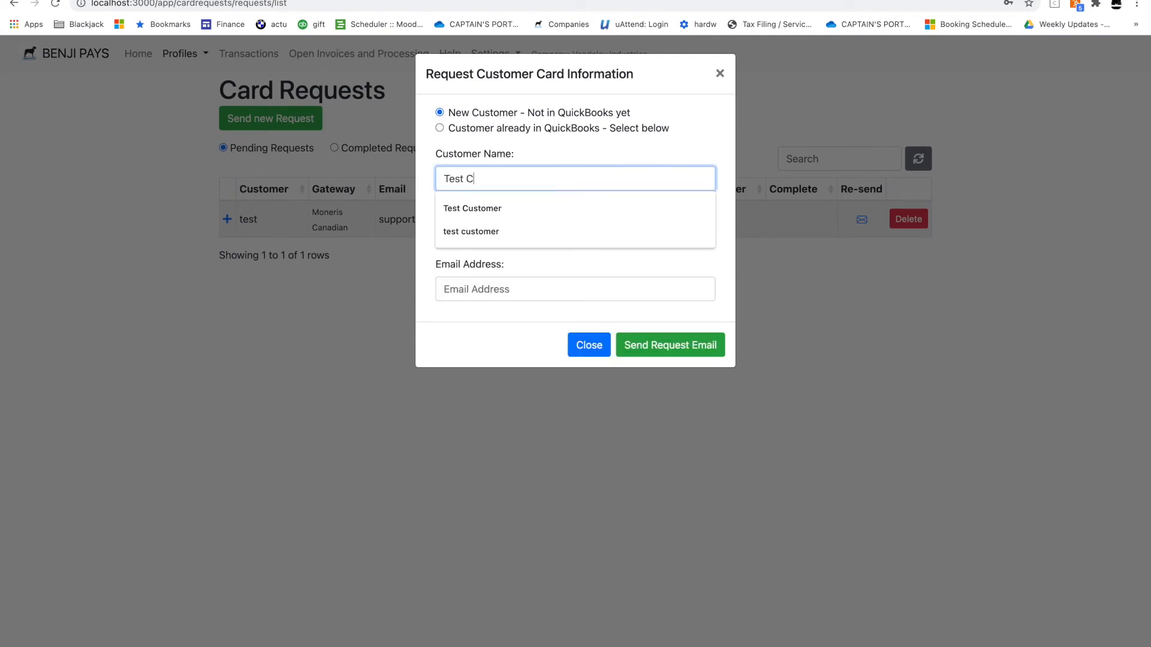
{"action": "type", "text": "usrtomer"}
{"action": "key", "text": "BackSpace"}
{"action": "key", "text": "BackSpace"}
{"action": "key", "text": "BackSpace"}
{"action": "key", "text": "BackSpace"}
{"action": "key", "text": "BackSpace"}
{"action": "key", "text": "BackSpace"}
{"action": "key", "text": "BackSpace"}
{"action": "type", "text": "stomer"}
{"action": "key", "text": "Tab"}
{"action": "left_click", "coordinate": [480, 234]}
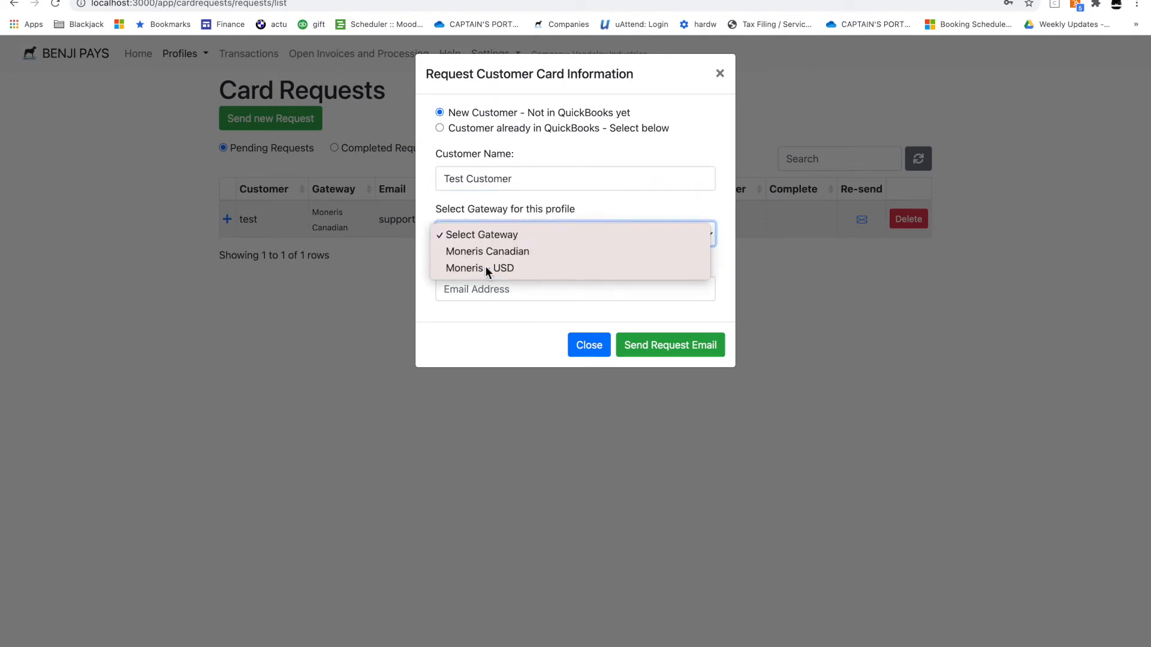
{"action": "left_click", "coordinate": [484, 266]}
Address the request to the support e-mail address, send it, and close the dialog
{"action": "left_click", "coordinate": [499, 290]}
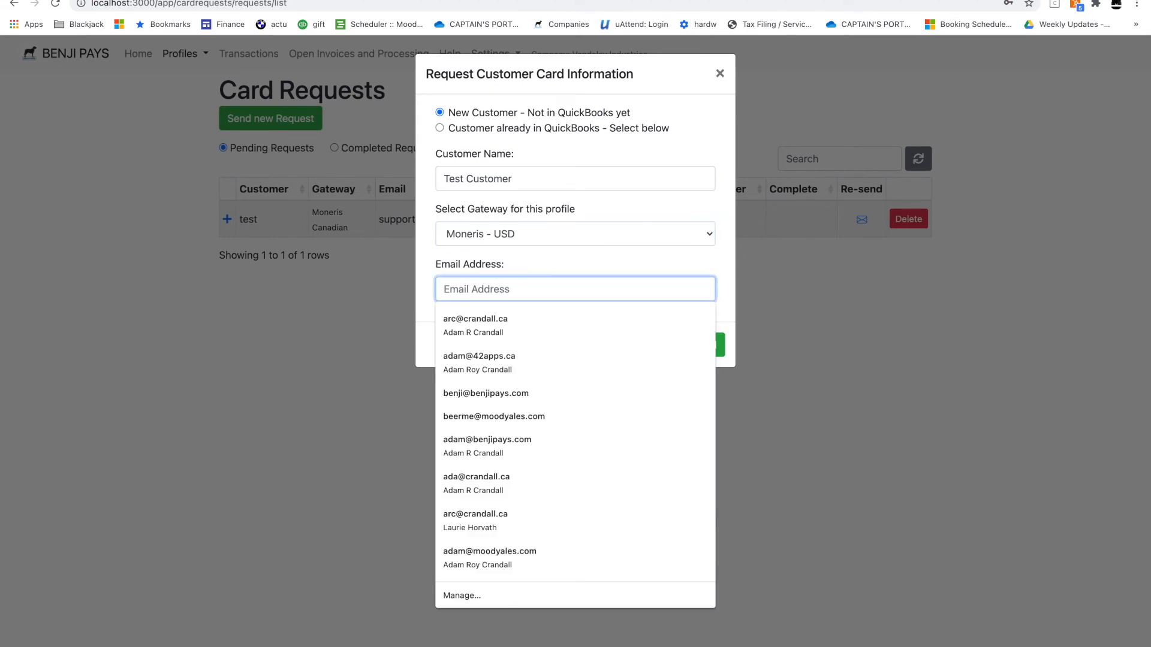
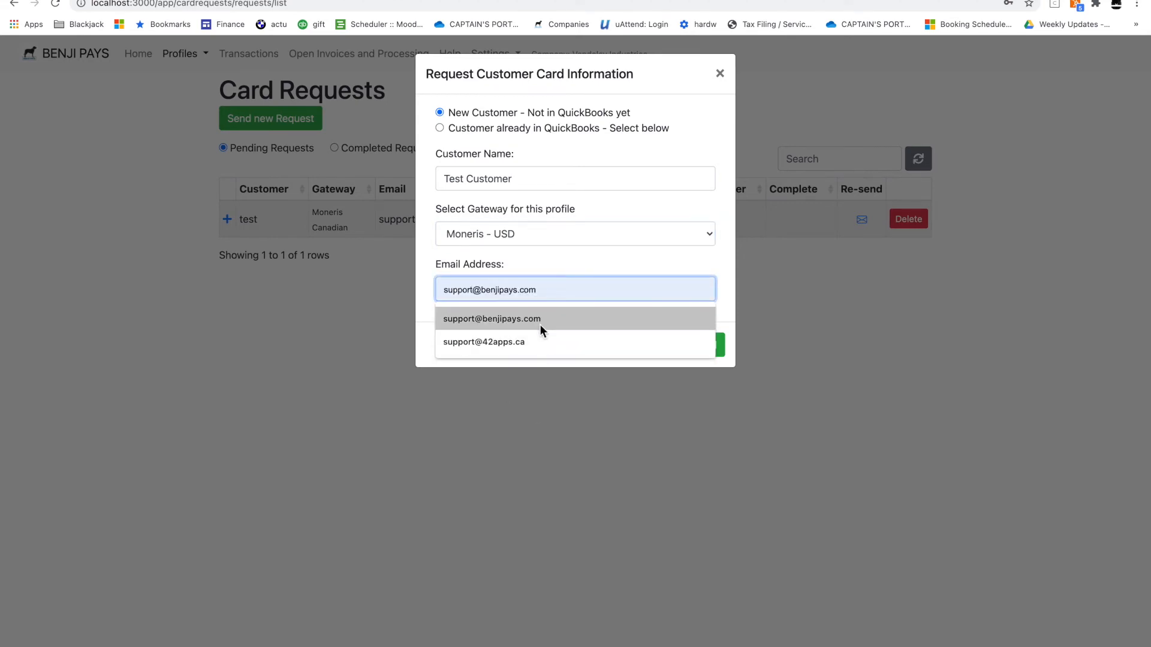
{"action": "left_click", "coordinate": [539, 324]}
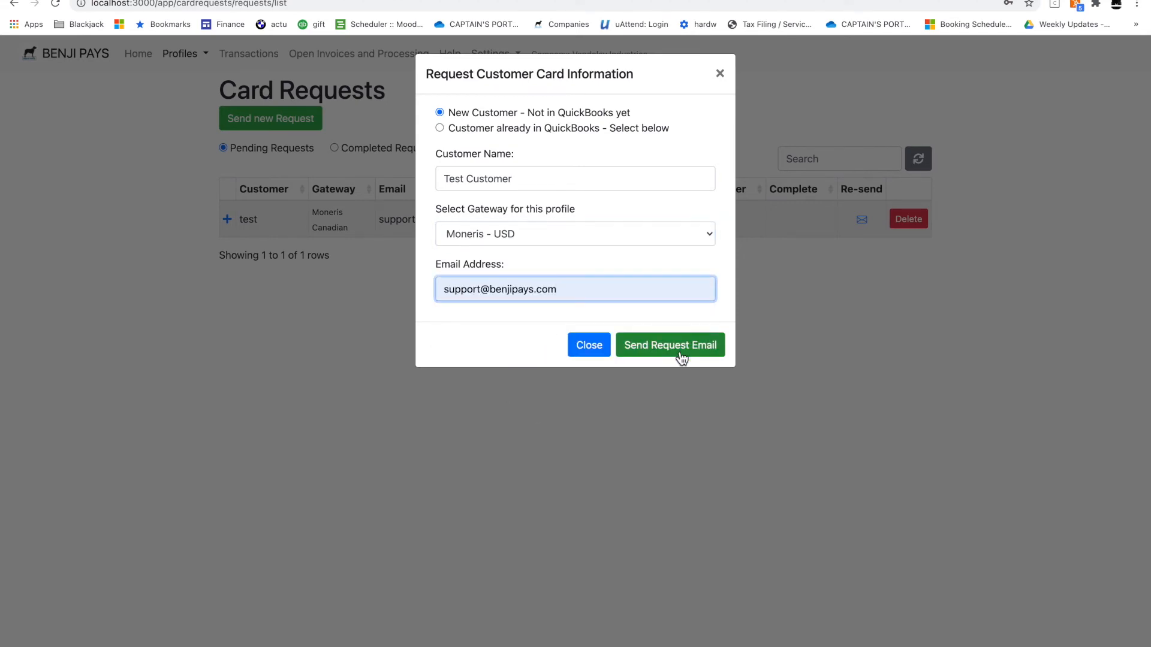
{"action": "left_click", "coordinate": [683, 347]}
{"action": "left_click", "coordinate": [703, 181]}
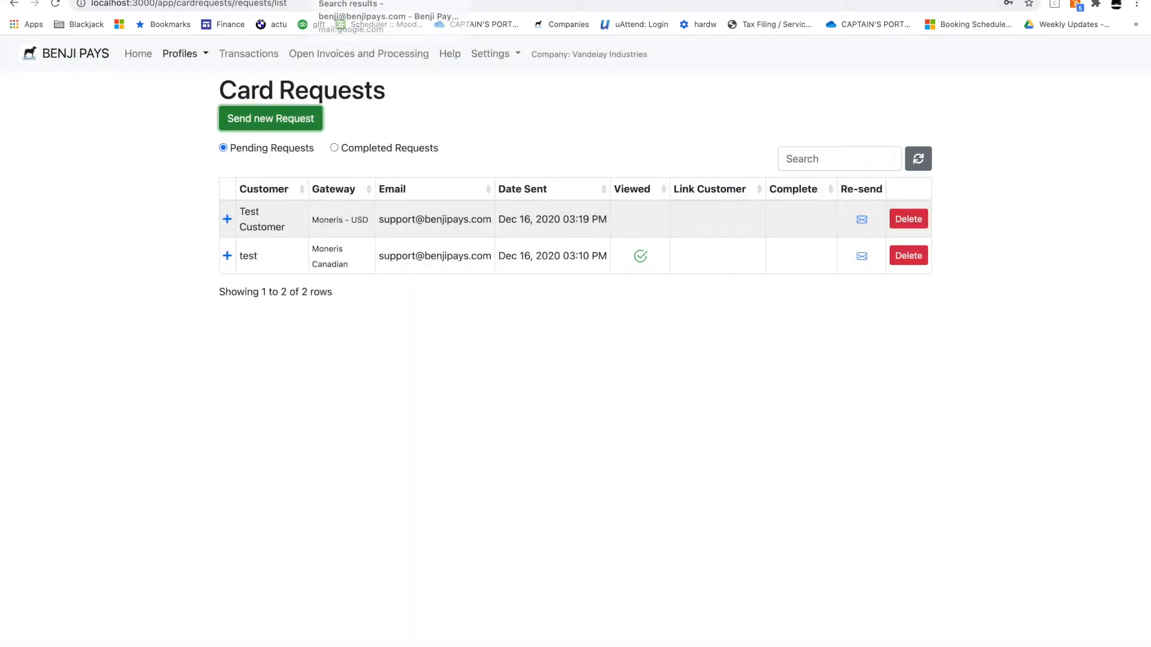
Refresh Gmail, delete the Dunder Mifflin completion email, and open Test Customer's card form link
{"action": "left_click", "coordinate": [393, 0]}
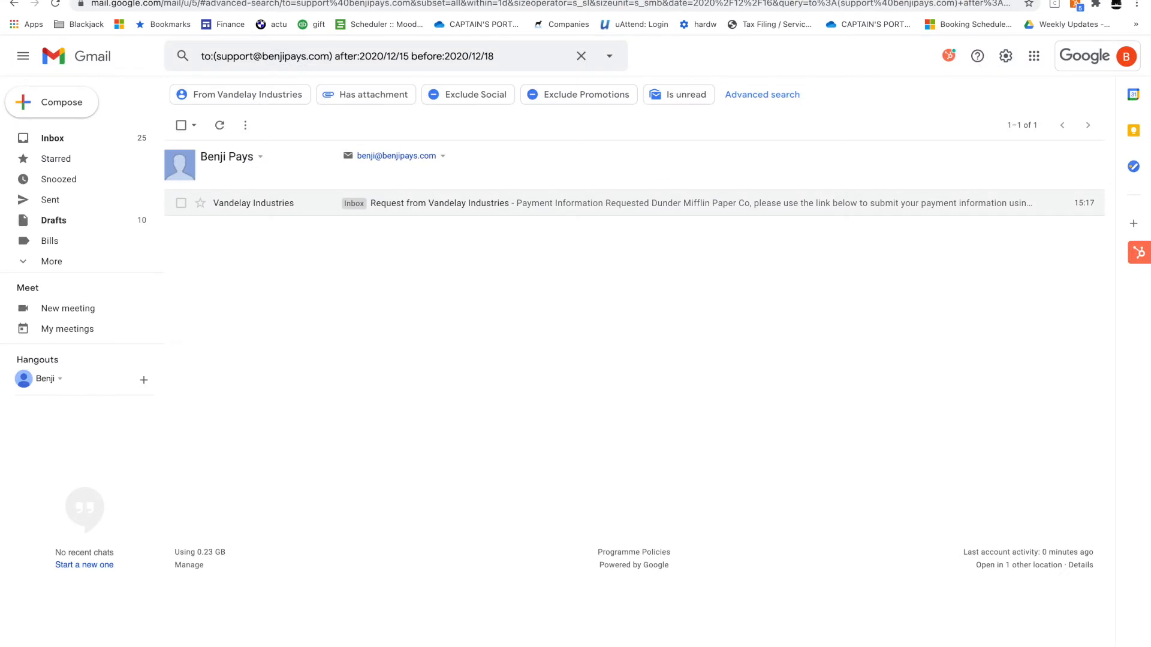
{"action": "left_click", "coordinate": [226, 127]}
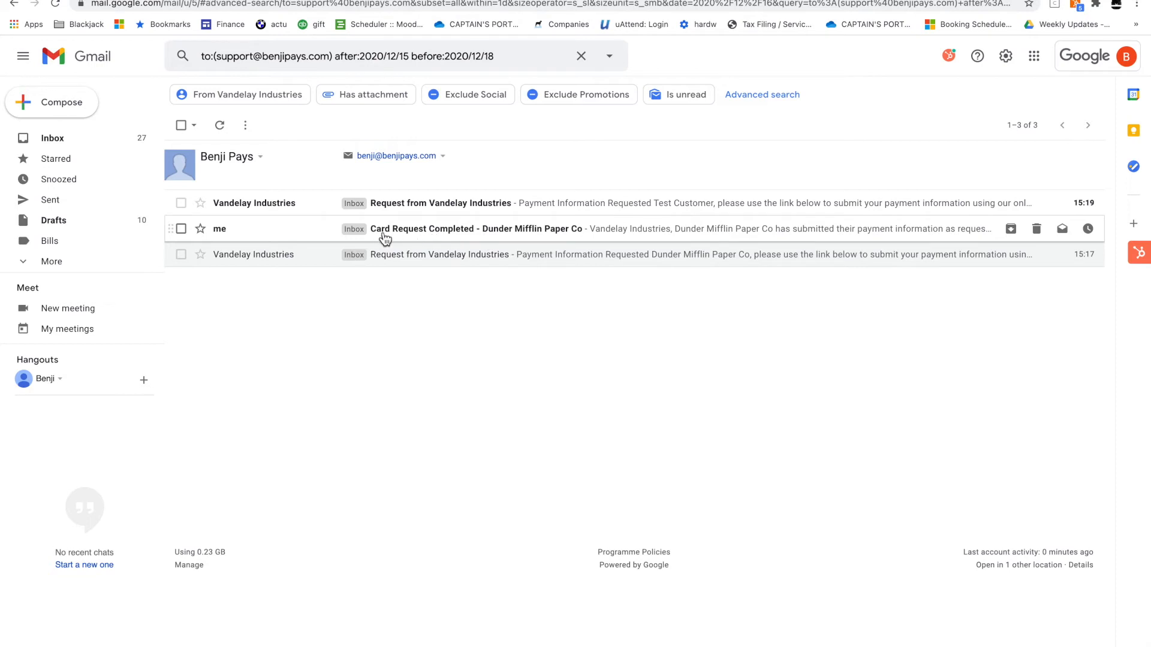
{"action": "left_click", "coordinate": [451, 234]}
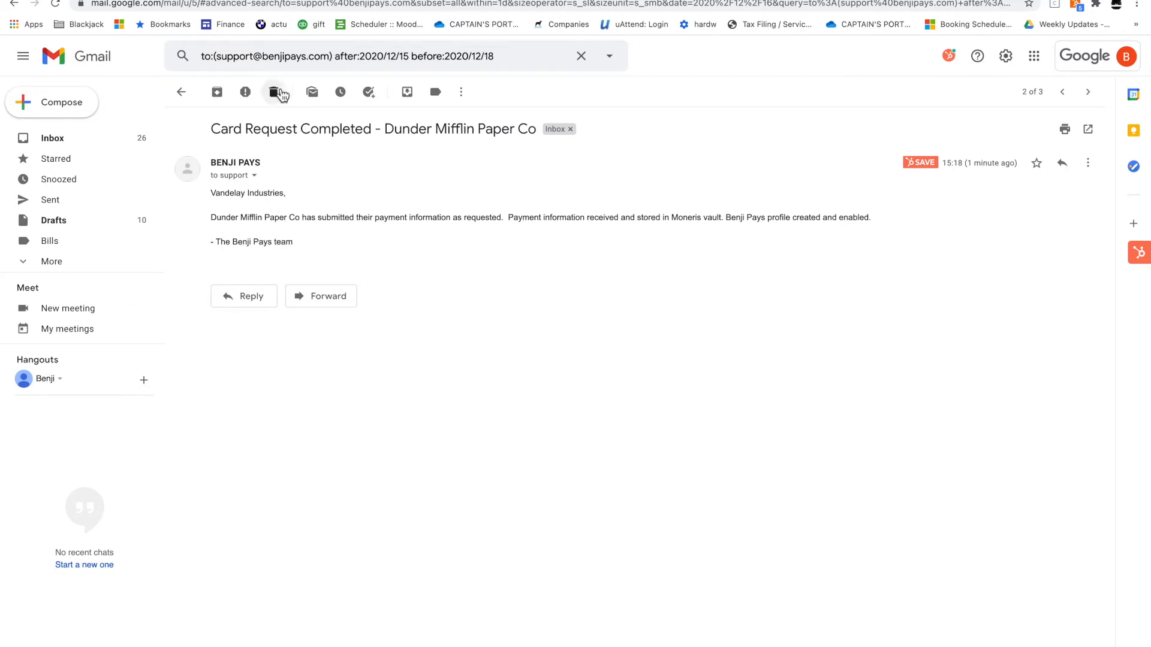
{"action": "left_click", "coordinate": [282, 95]}
{"action": "left_click", "coordinate": [292, 207]}
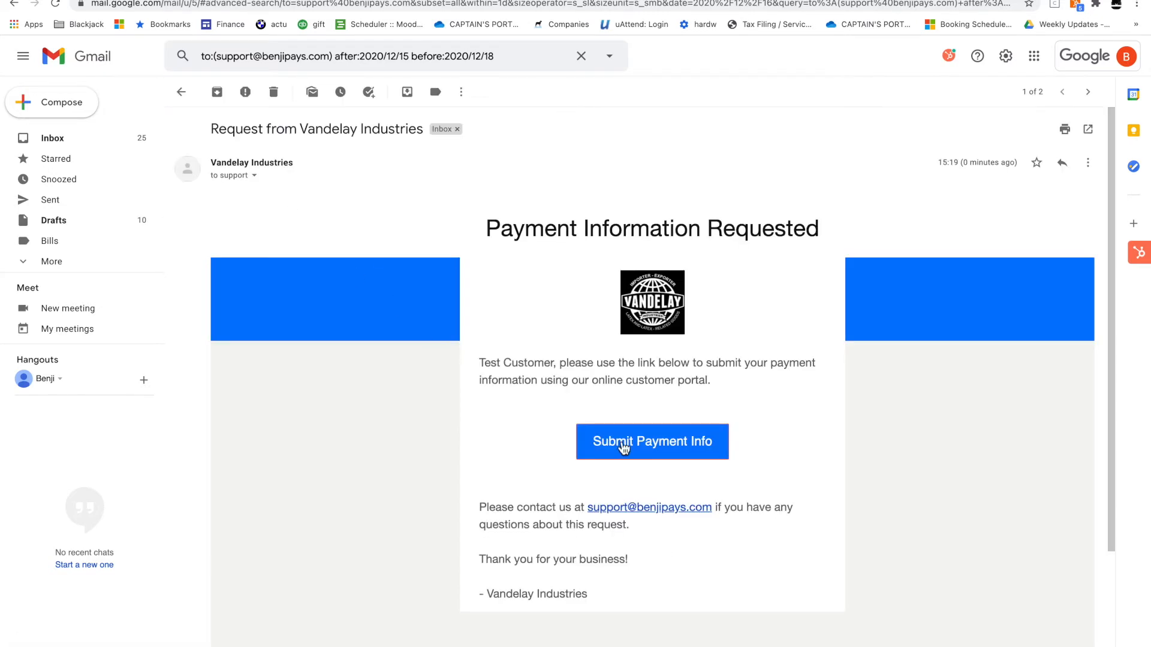
{"action": "left_click", "coordinate": [645, 450]}
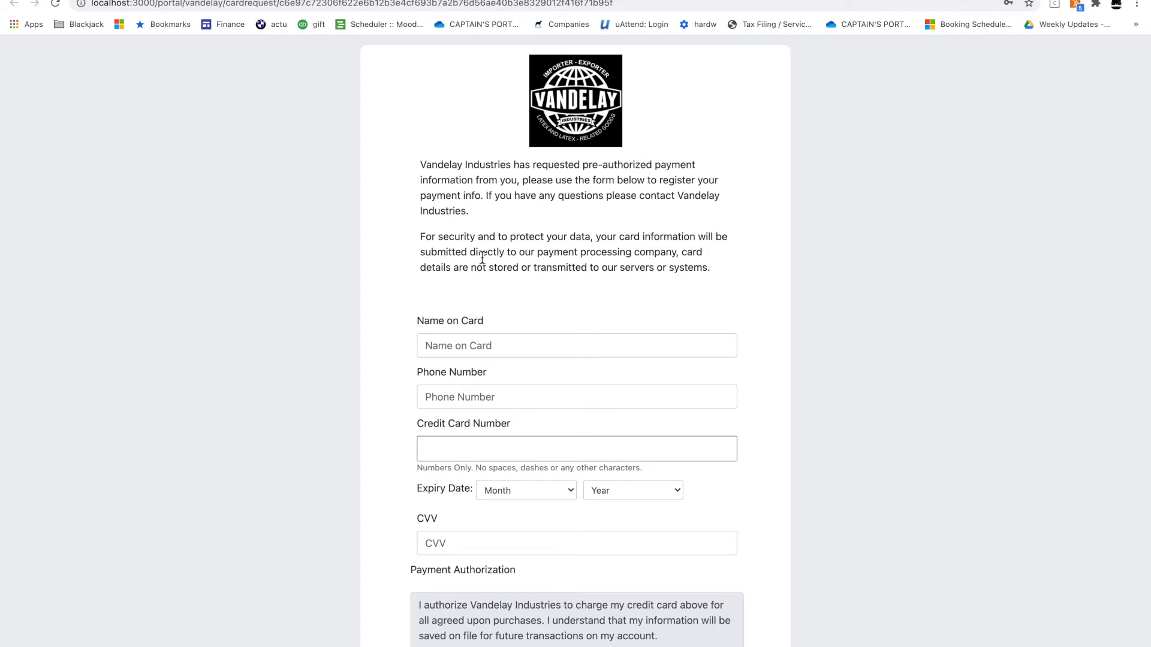
Enter the card-holder's name, phone number and a test card number for Test Customer
{"action": "left_click", "coordinate": [489, 354]}
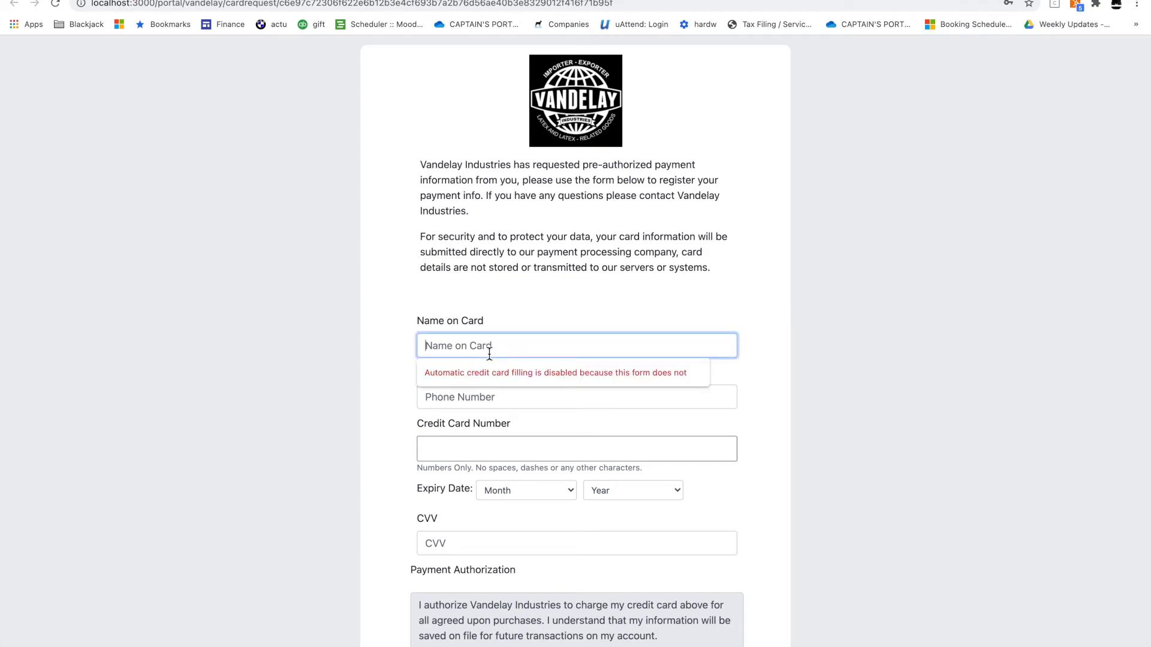
{"action": "type", "text": "Benji Pays"}
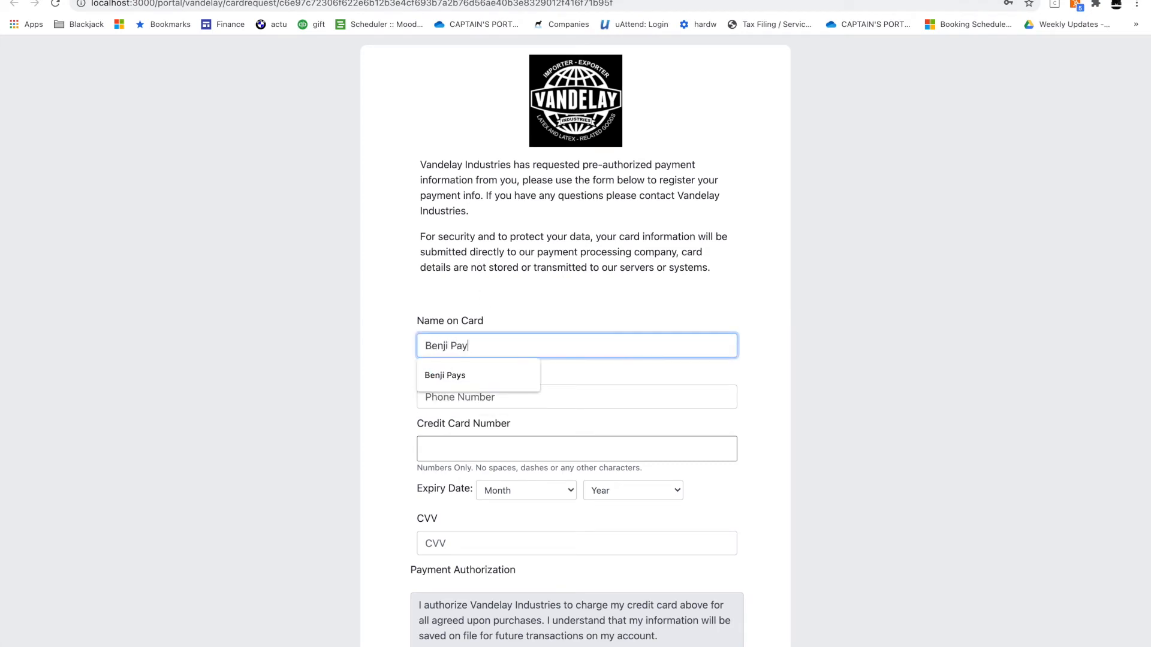
{"action": "left_click", "coordinate": [489, 389]}
{"action": "type", "text": "6666666666"}
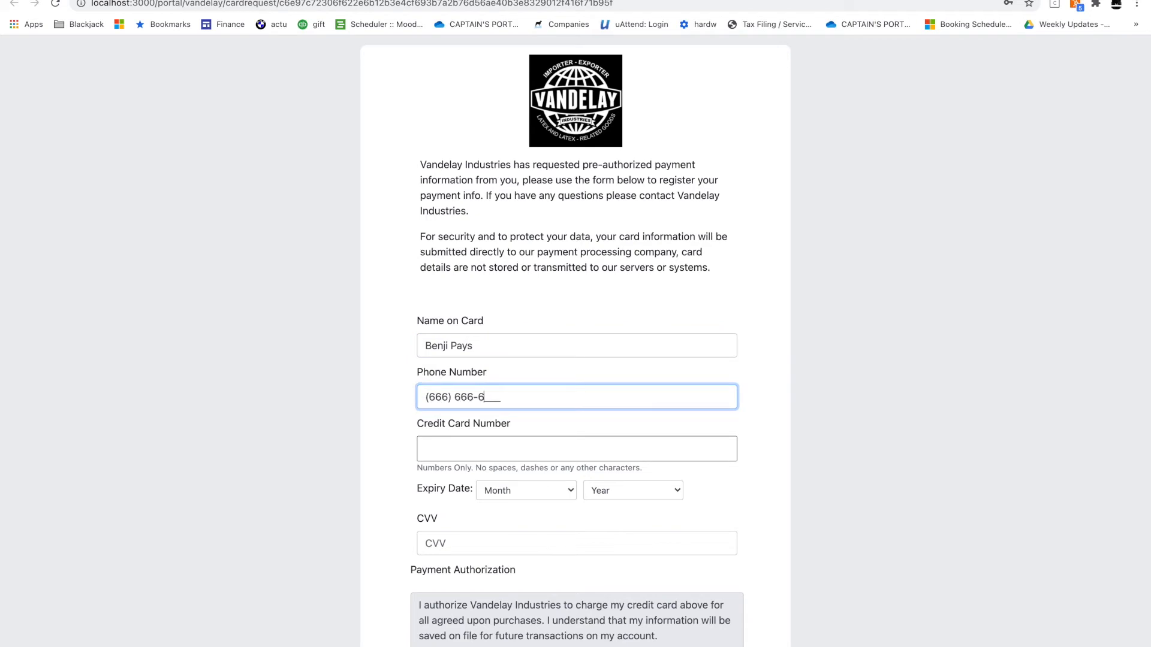
{"action": "key", "text": "Tab"}
{"action": "type", "text": "4242424242424242"}
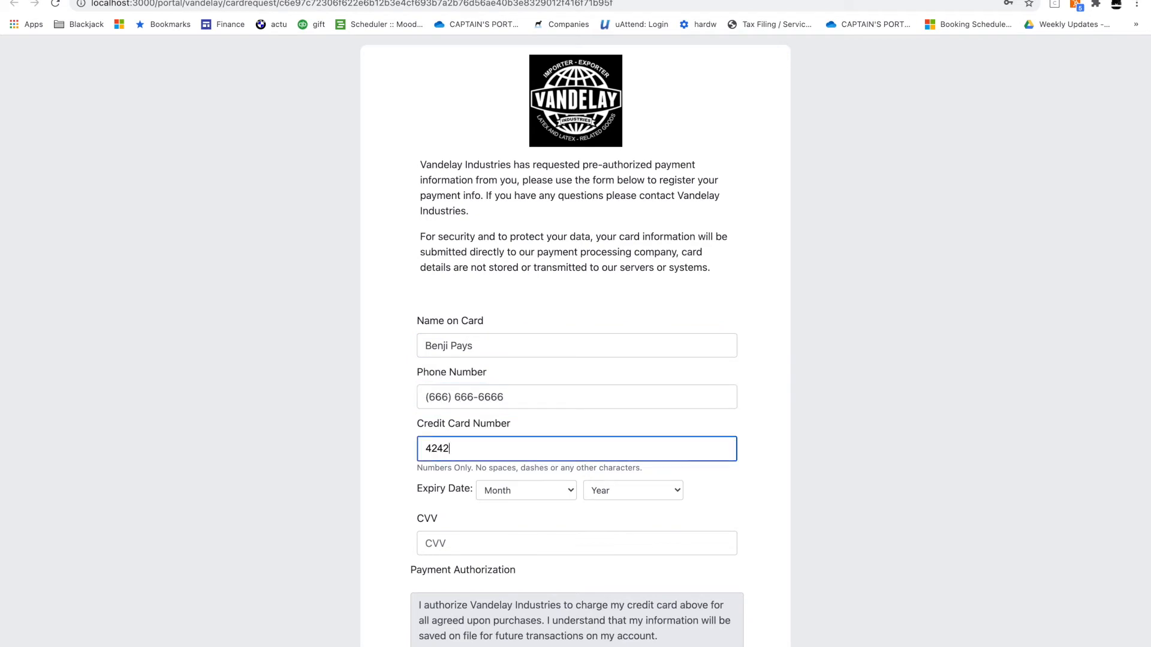
Set expiry 03/23, enter the security code, agree to authorization, submit, and return to Gmail
{"action": "key", "text": "Tab"}
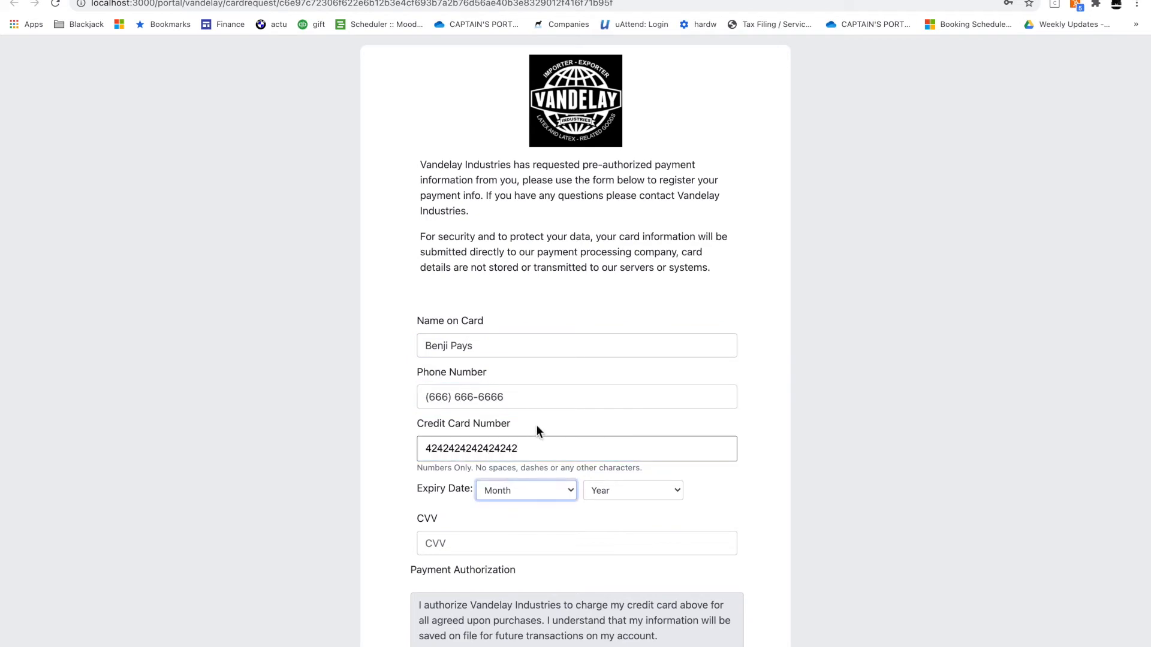
{"action": "left_click", "coordinate": [539, 490]}
{"action": "left_click", "coordinate": [531, 533]}
{"action": "left_click", "coordinate": [608, 494]}
{"action": "left_click", "coordinate": [606, 550]}
{"action": "left_click", "coordinate": [606, 545]}
{"action": "type", "text": "100"}
{"action": "scroll", "coordinate": [544, 490], "scroll_direction": "down", "scroll_amount": 5}
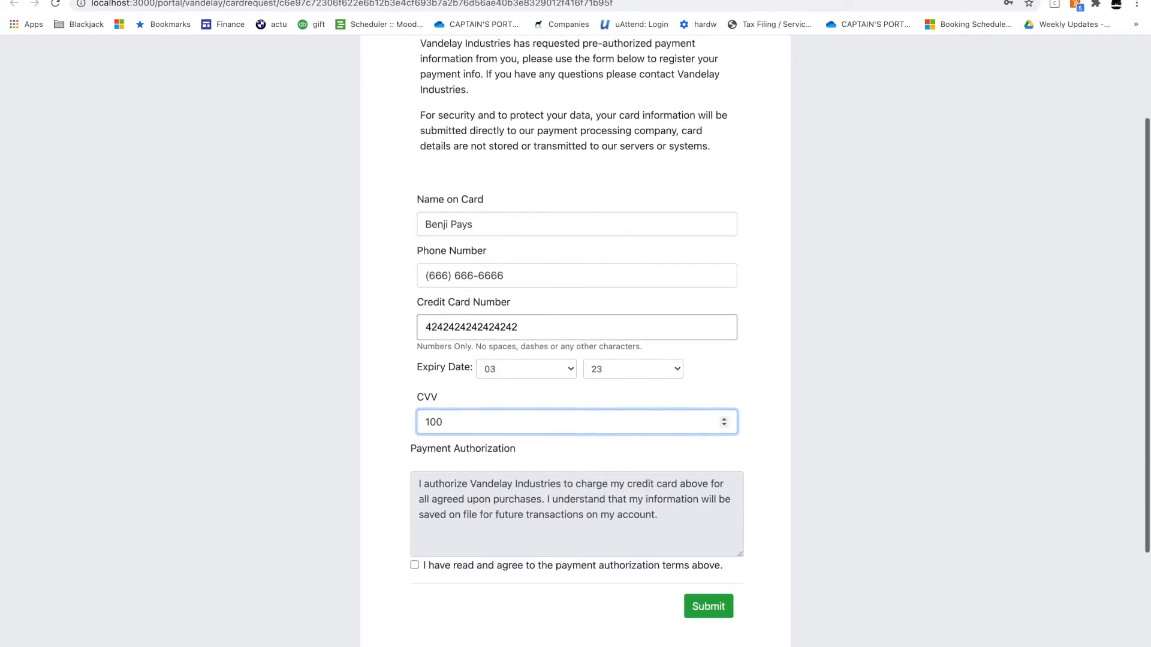
{"action": "left_click", "coordinate": [559, 471]}
{"action": "left_click", "coordinate": [717, 513]}
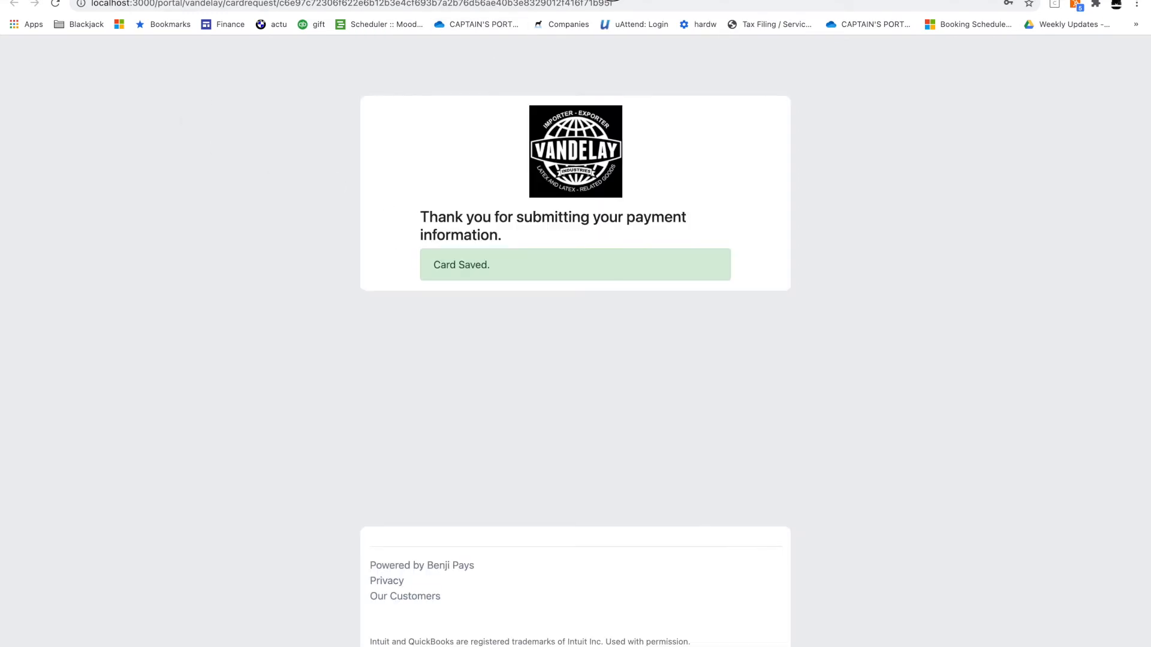
{"action": "left_click", "coordinate": [252, 0]}
Delete the answered request, read the Test Customer completion email, and return to Benji Pays
{"action": "left_click", "coordinate": [273, 92]}
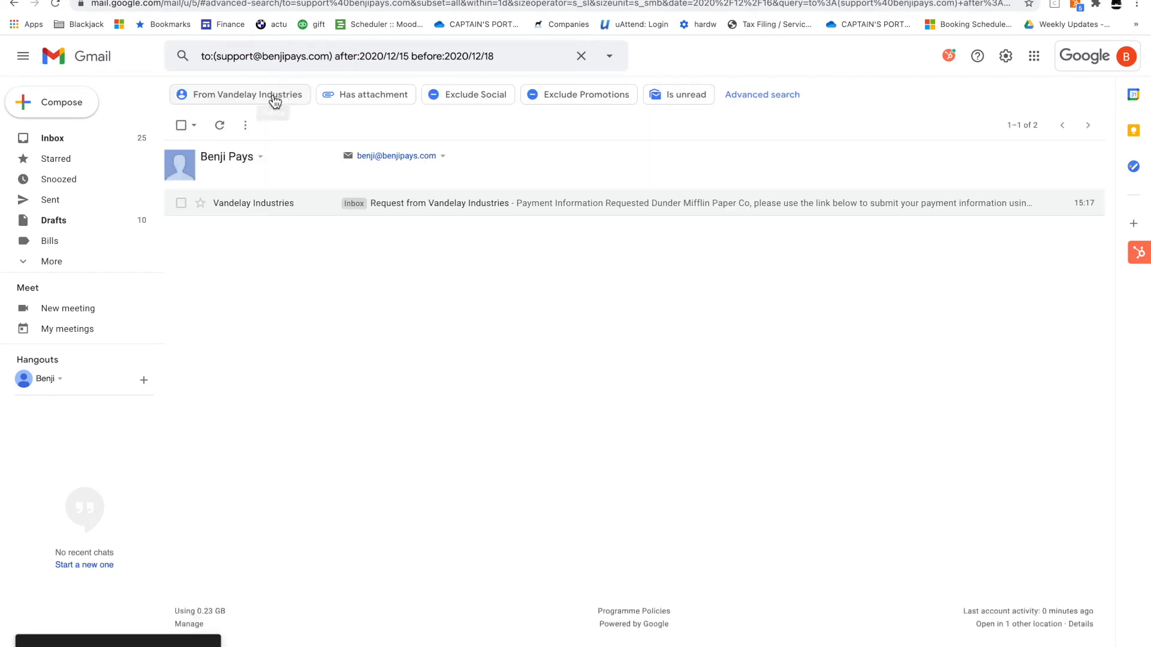
{"action": "left_click", "coordinate": [223, 131]}
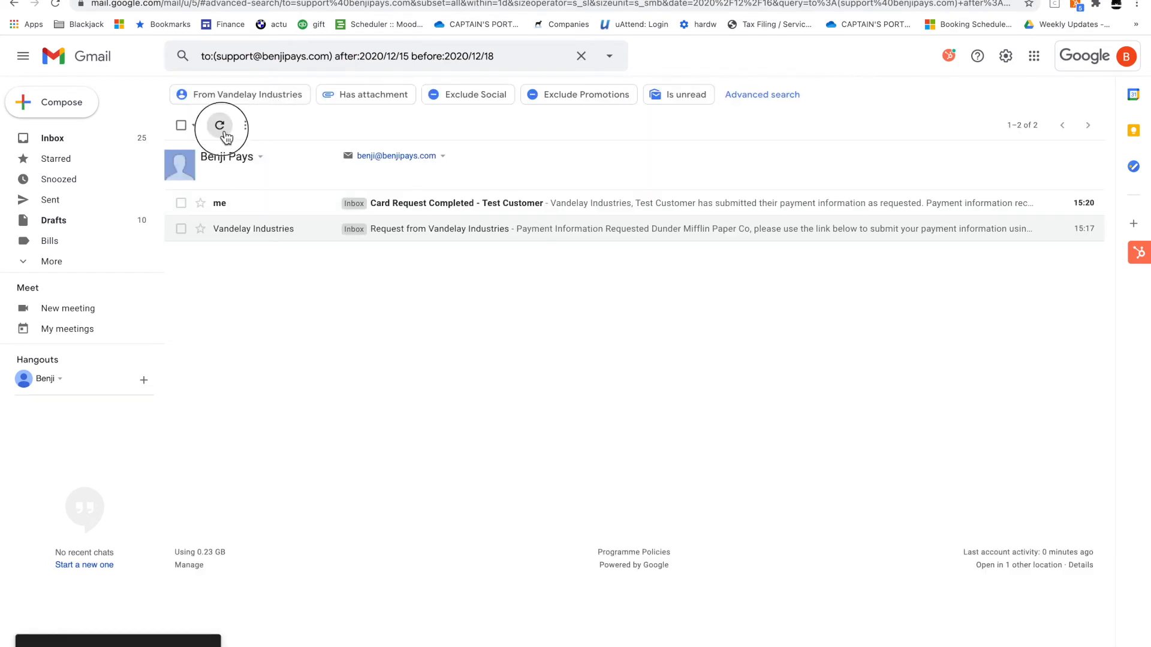
{"action": "left_click", "coordinate": [298, 205]}
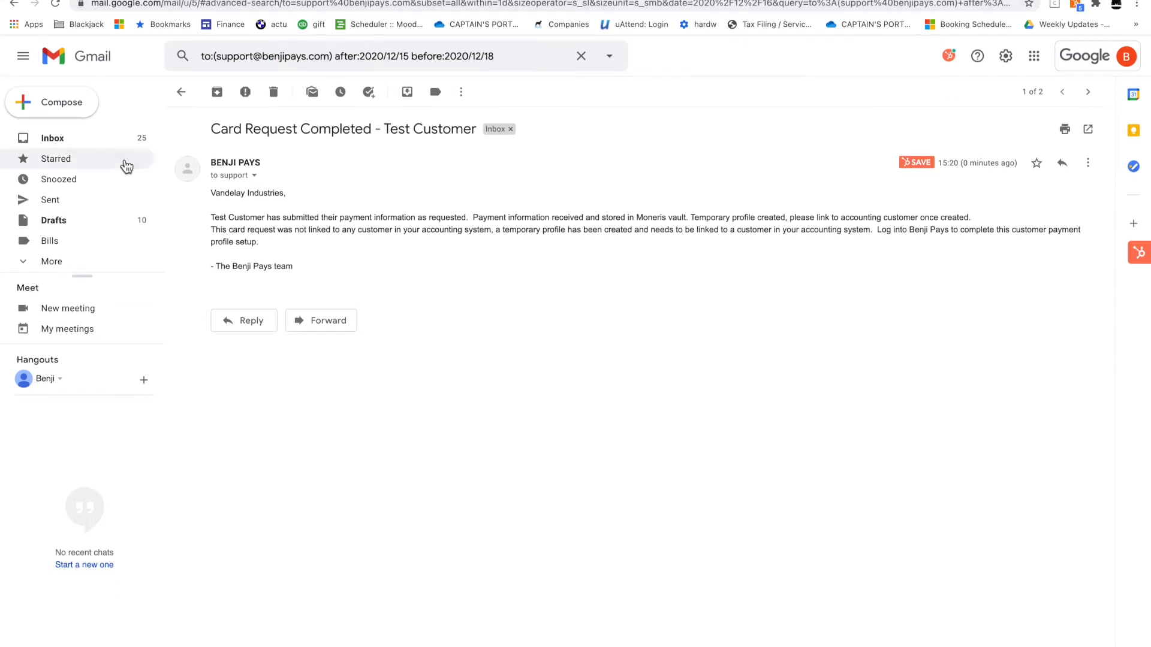
{"action": "left_click", "coordinate": [102, 1]}
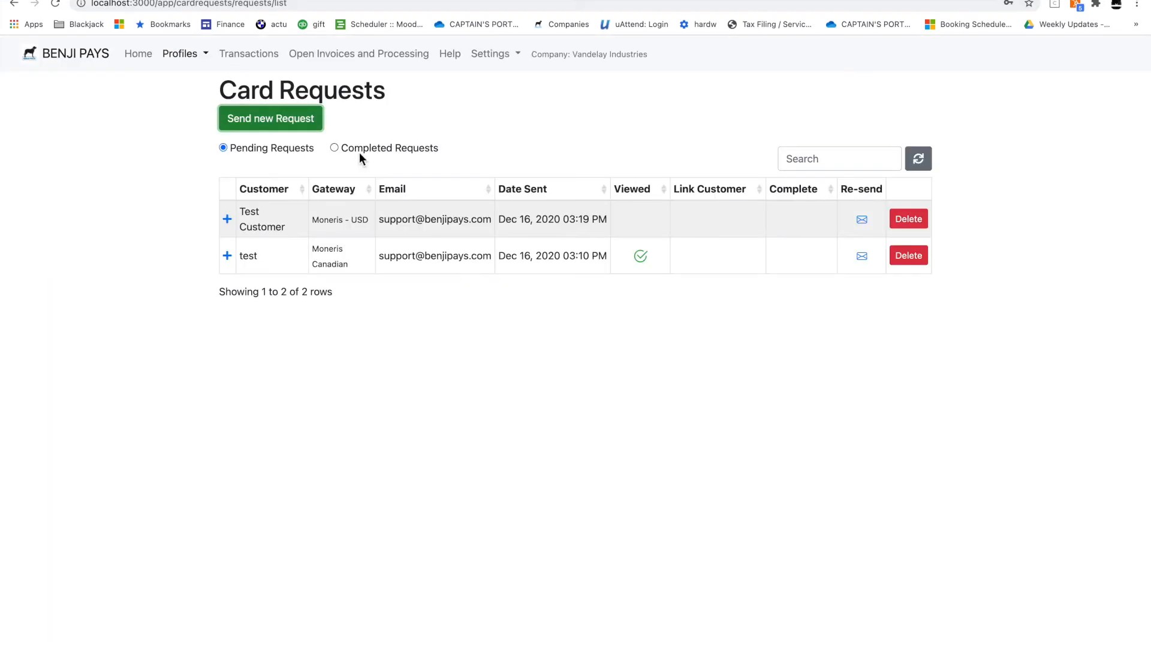
Refresh Card Requests and link Test Customer's card to QuickBooks customer Test Test
{"action": "left_click", "coordinate": [918, 159]}
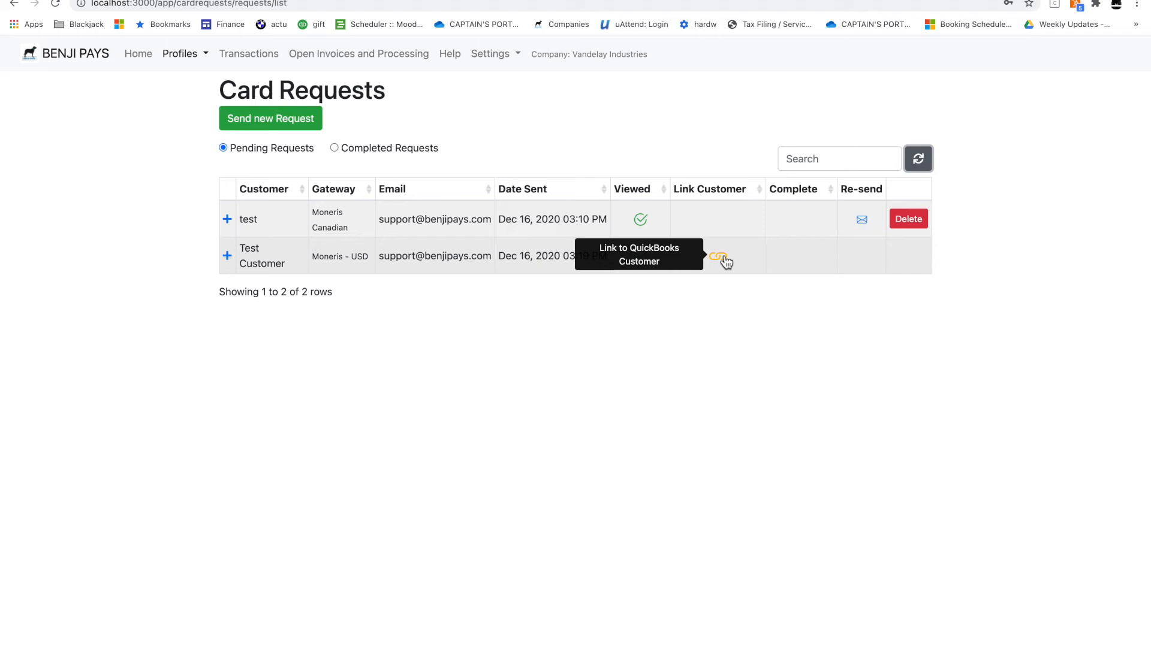
{"action": "left_click", "coordinate": [724, 258]}
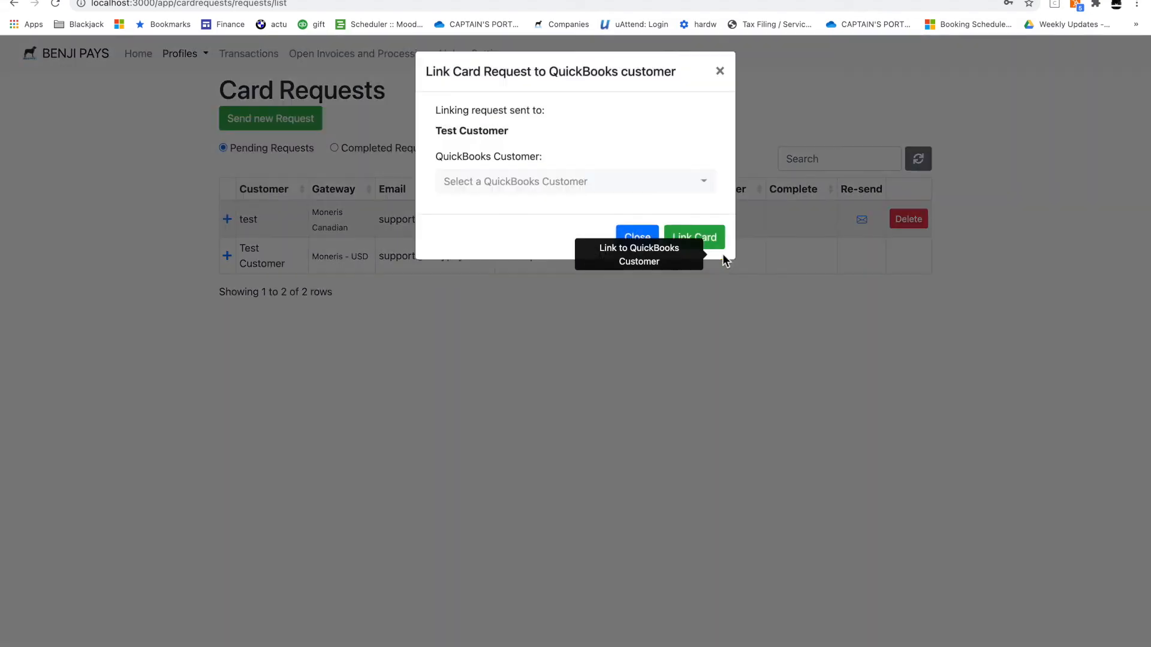
{"action": "left_click", "coordinate": [652, 243]}
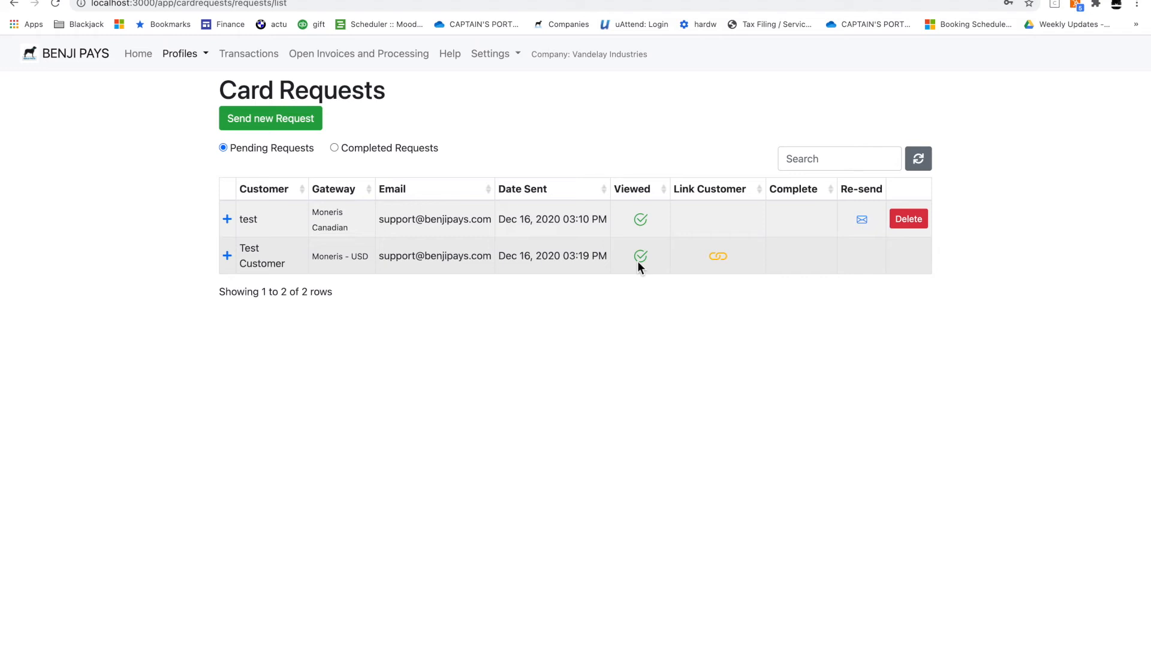
{"action": "left_click", "coordinate": [719, 263]}
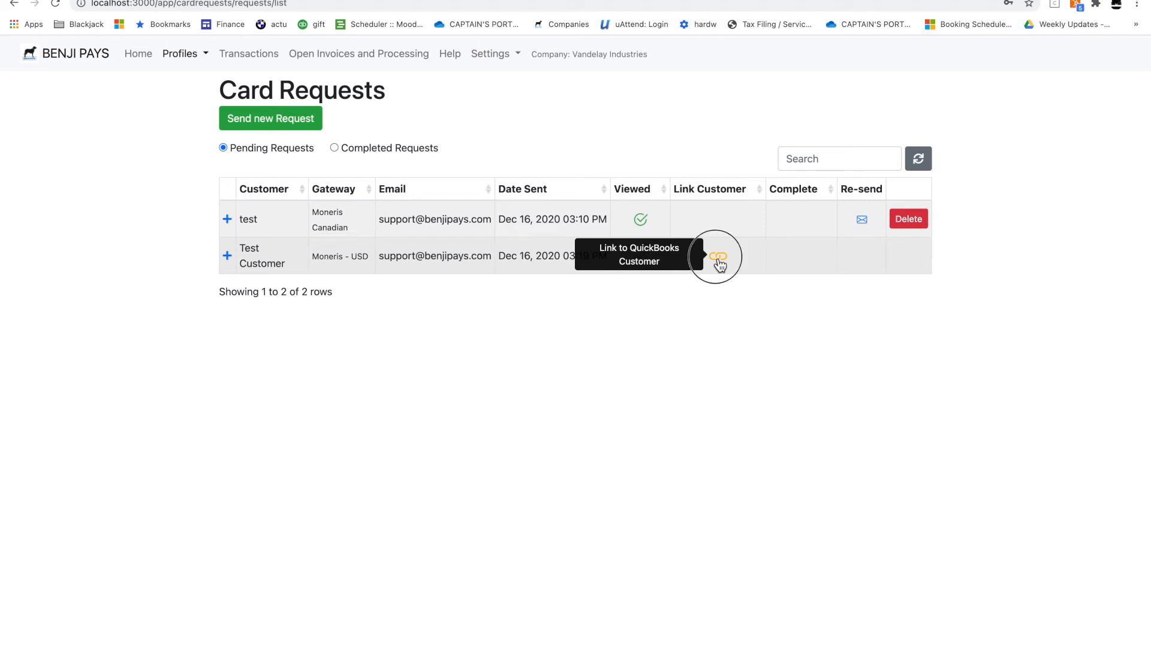
{"action": "left_click", "coordinate": [609, 191]}
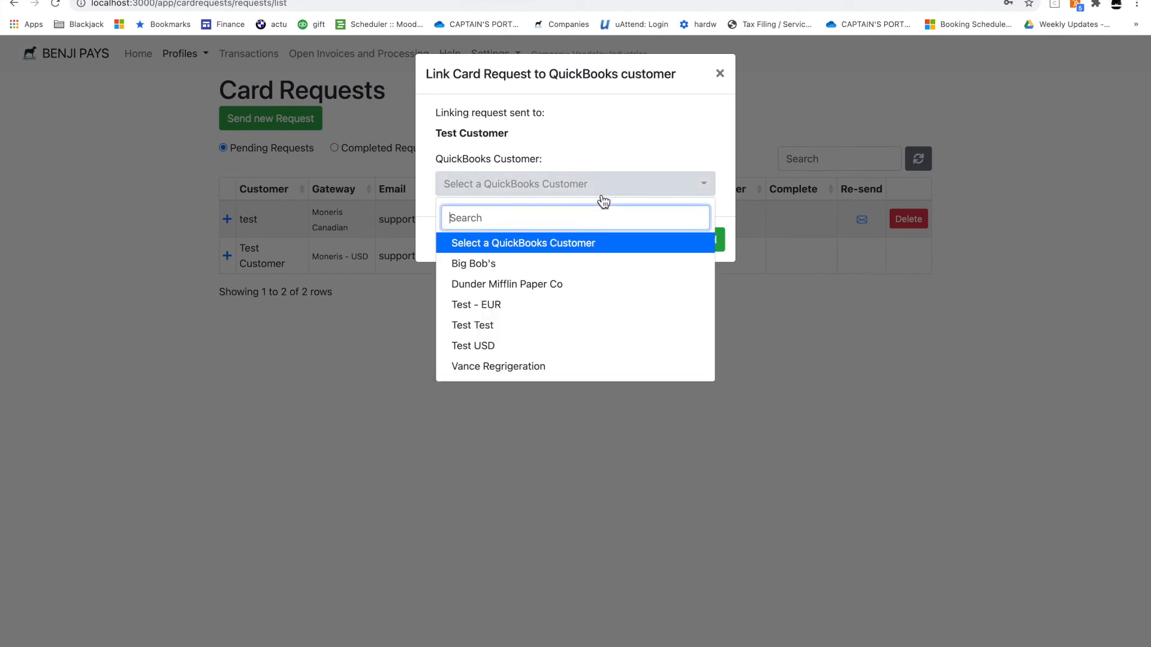
{"action": "left_click", "coordinate": [547, 326]}
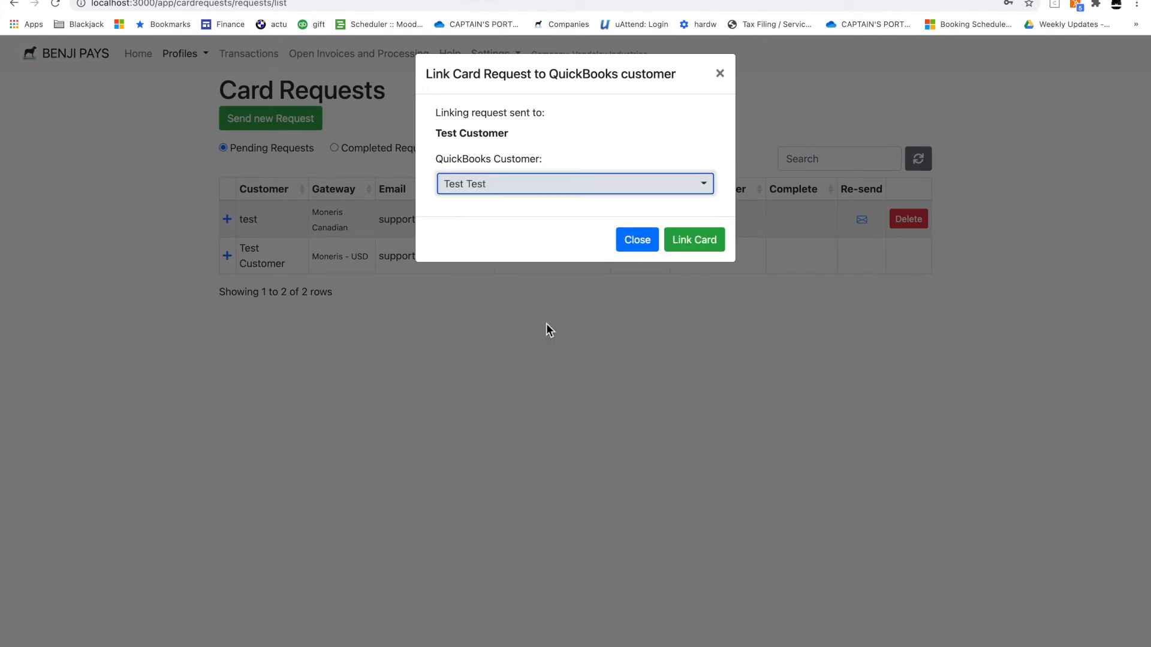
{"action": "left_click", "coordinate": [699, 242]}
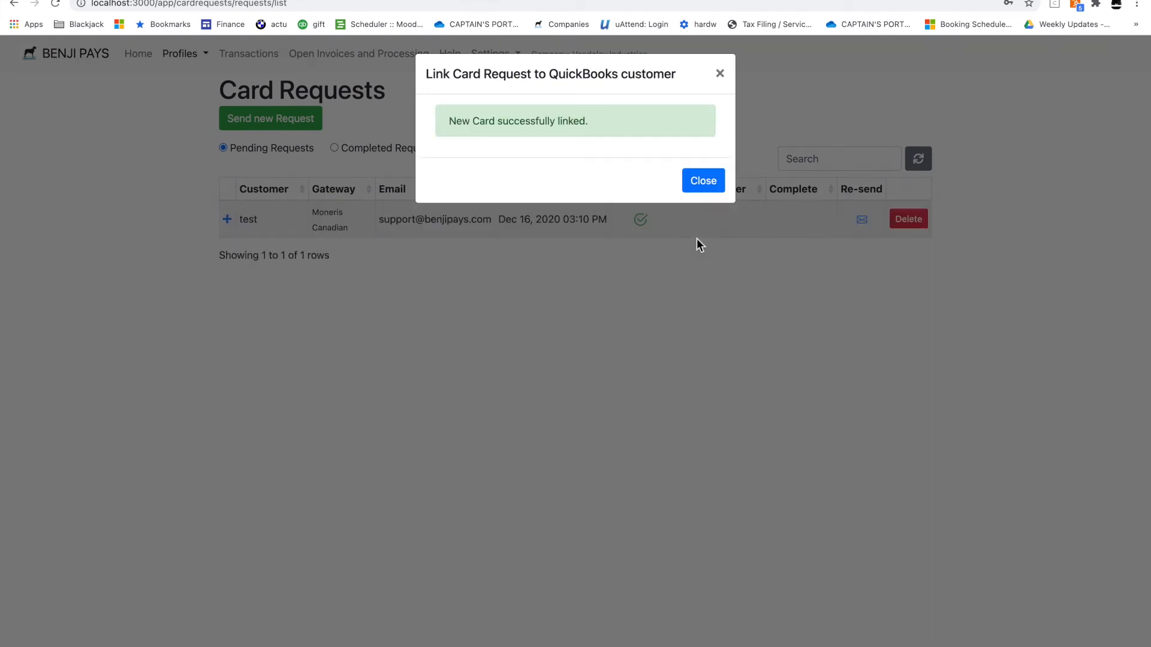
{"action": "left_click", "coordinate": [716, 184]}
{"action": "left_click", "coordinate": [180, 53]}
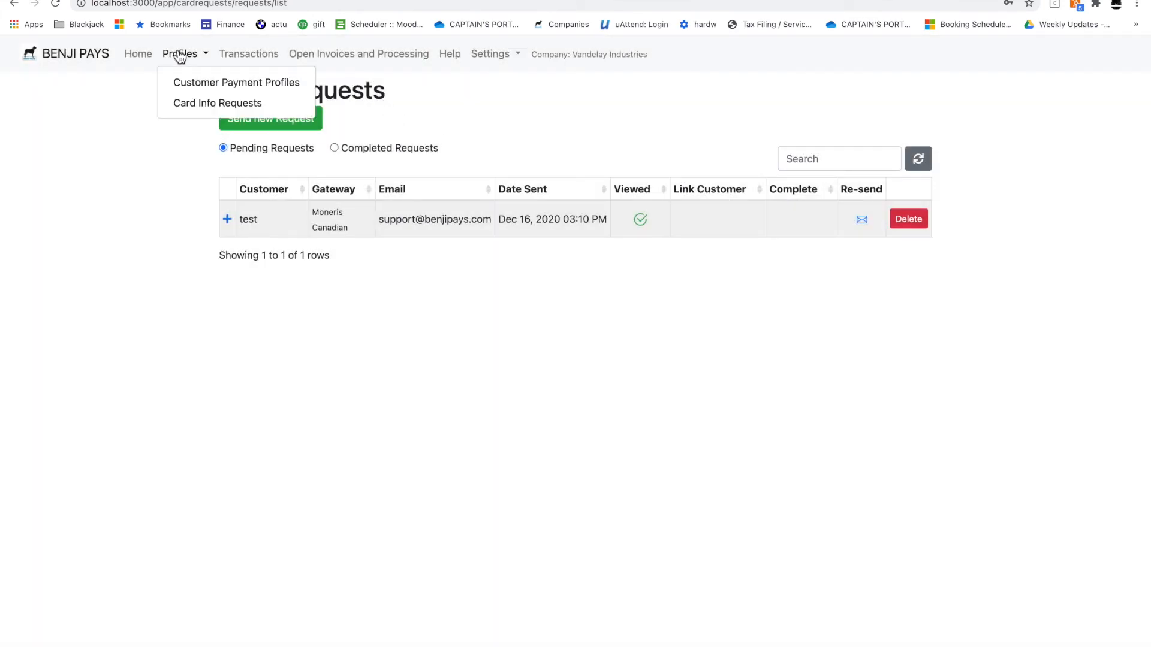
Review the Customer Payment Profiles, then go to the Open Invoices list
{"action": "left_click", "coordinate": [185, 88]}
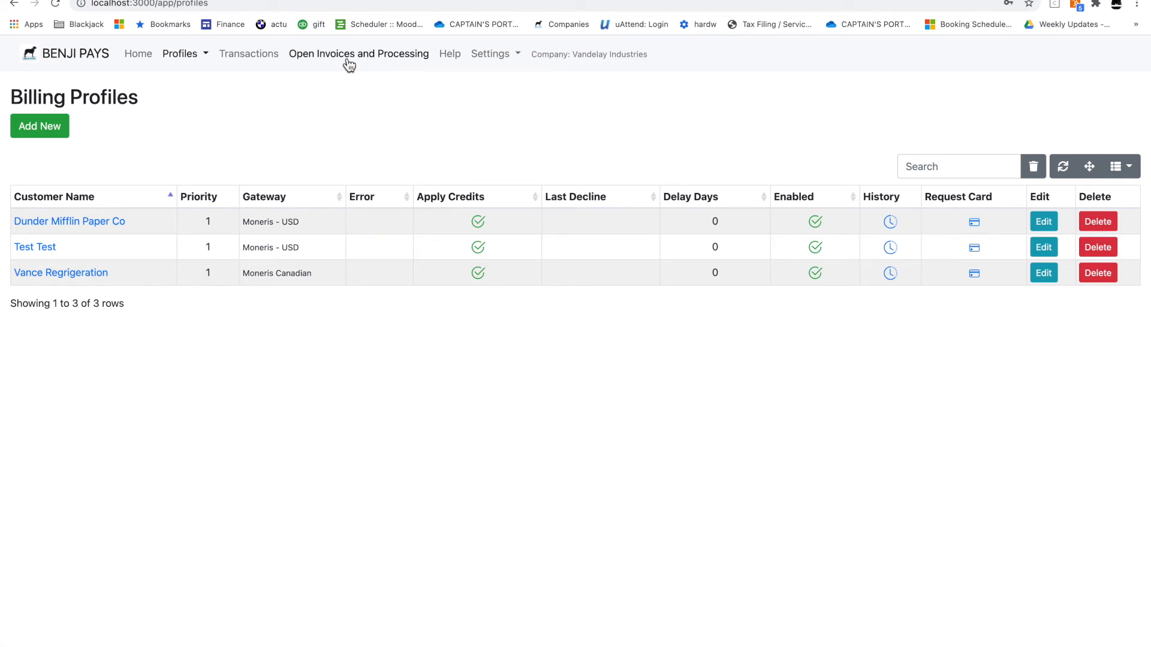
{"action": "left_click", "coordinate": [371, 59]}
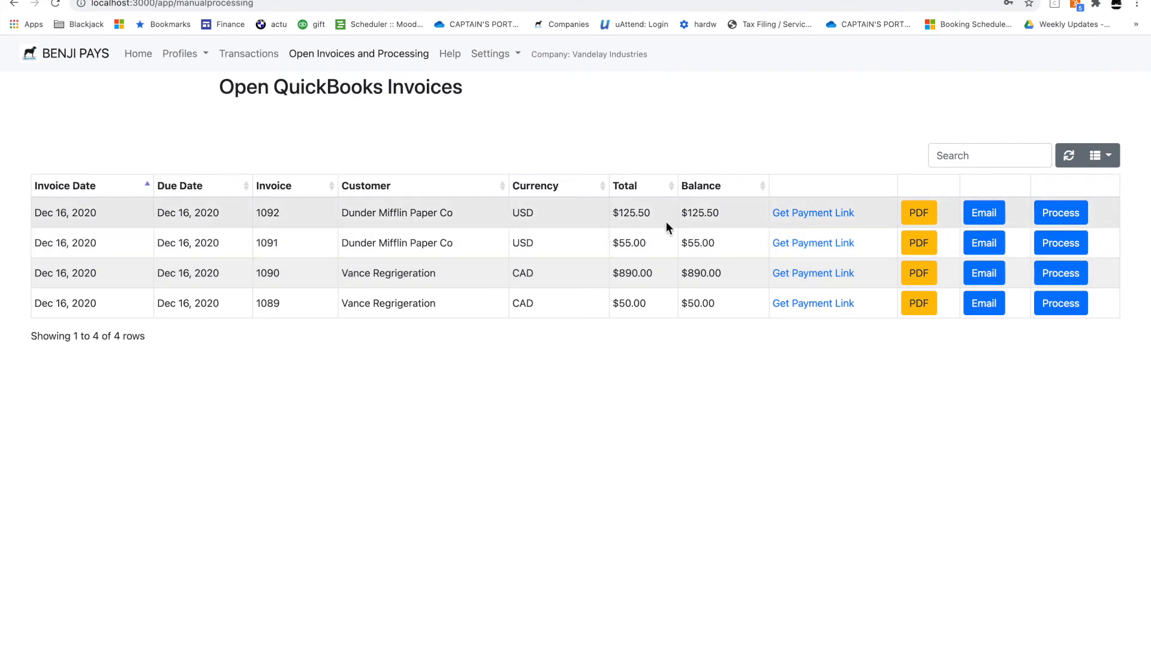
Bring up invoice 1092's payment link dialog, keeping Moneris - USD as the gateway
{"action": "left_click", "coordinate": [834, 216]}
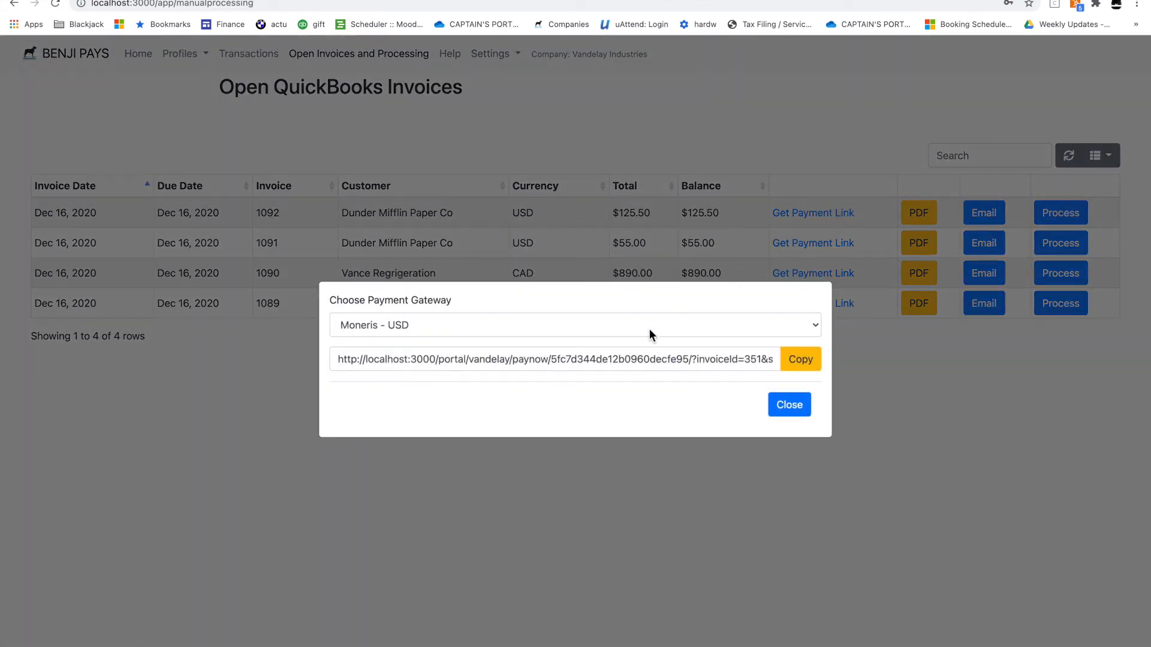
{"action": "left_click", "coordinate": [545, 324]}
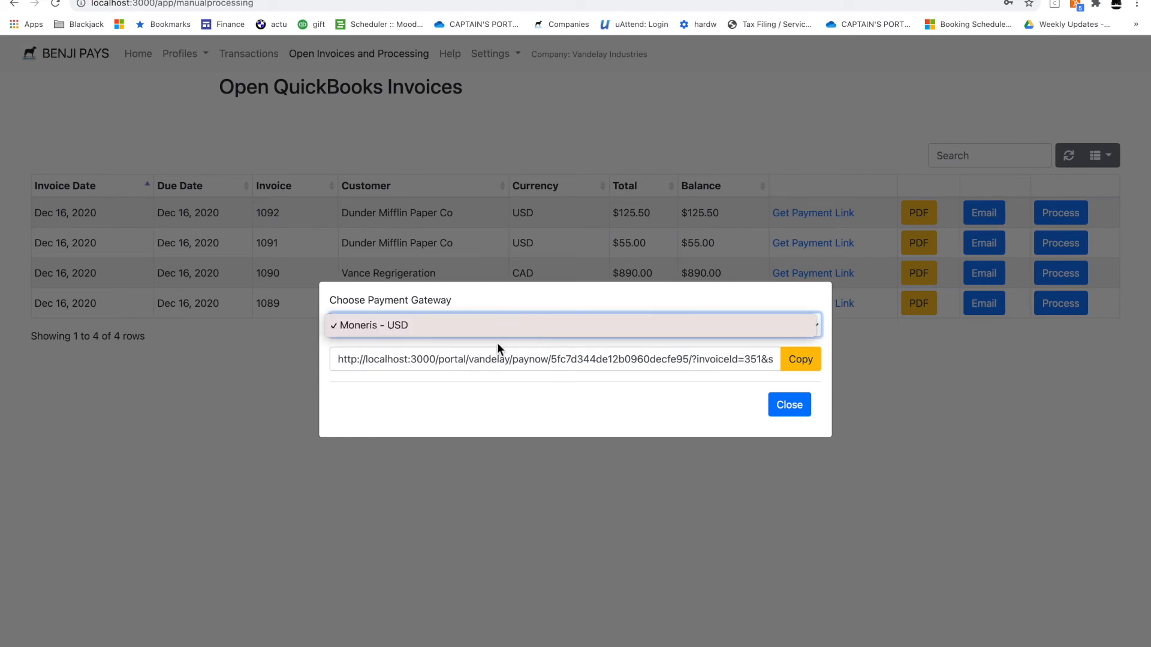
{"action": "left_click", "coordinate": [550, 325]}
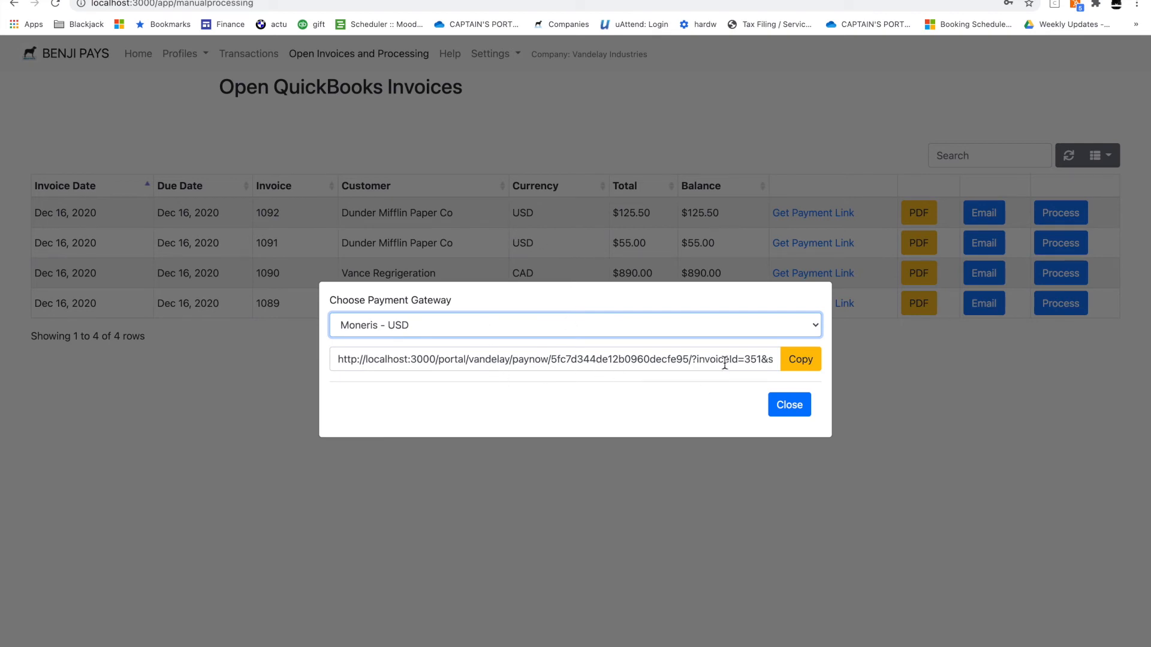
{"action": "left_click", "coordinate": [780, 407]}
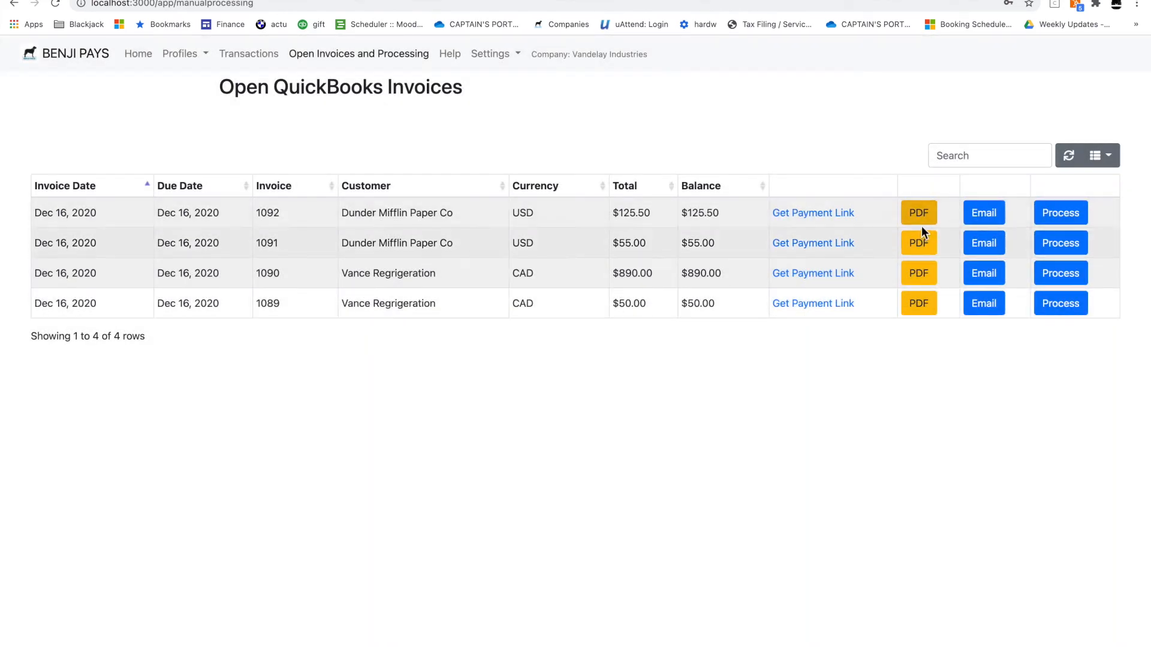
Copy invoice 1092's Pay Now link and open its Email Invoice form
{"action": "left_click", "coordinate": [812, 214]}
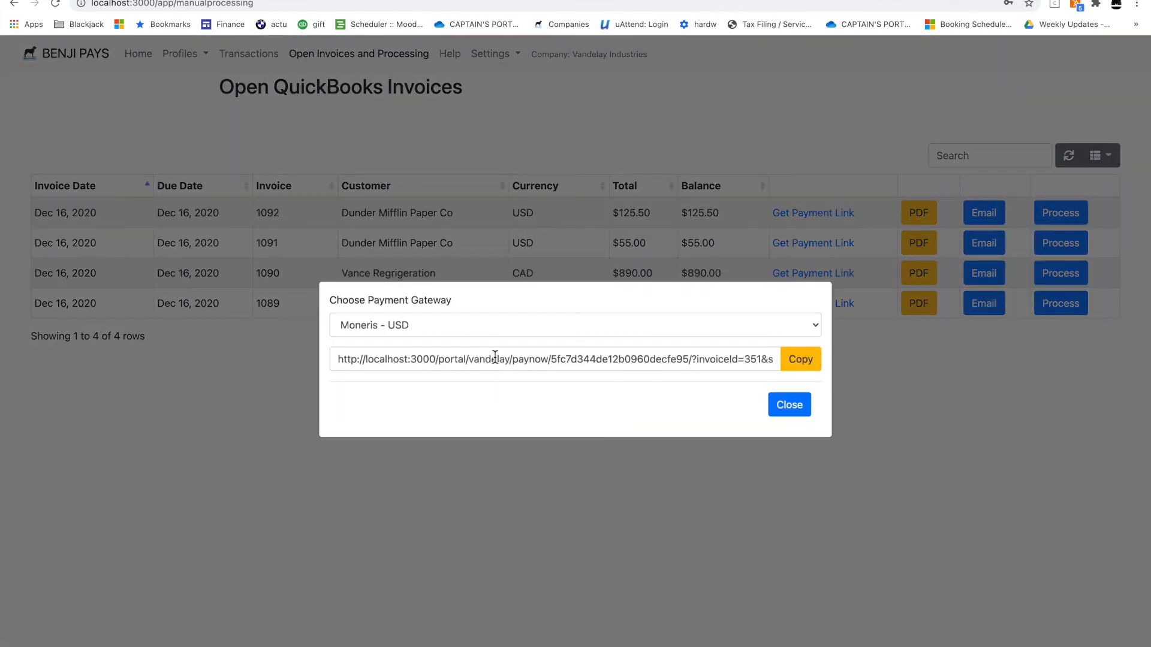
{"action": "left_click", "coordinate": [799, 359]}
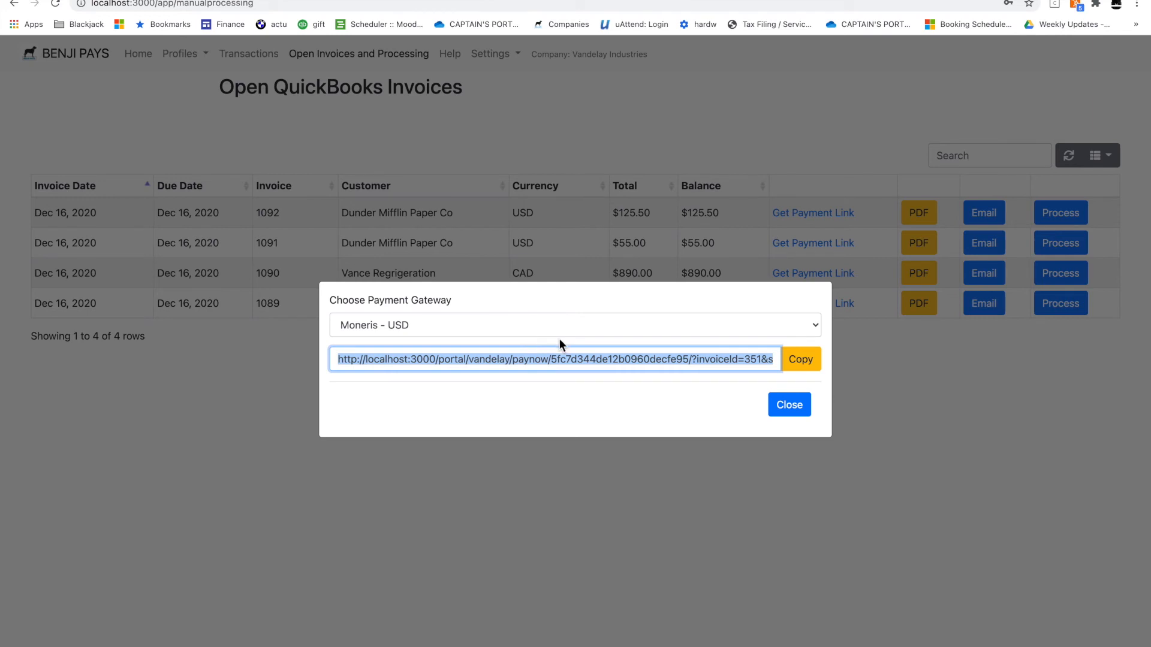
{"action": "left_click", "coordinate": [794, 406]}
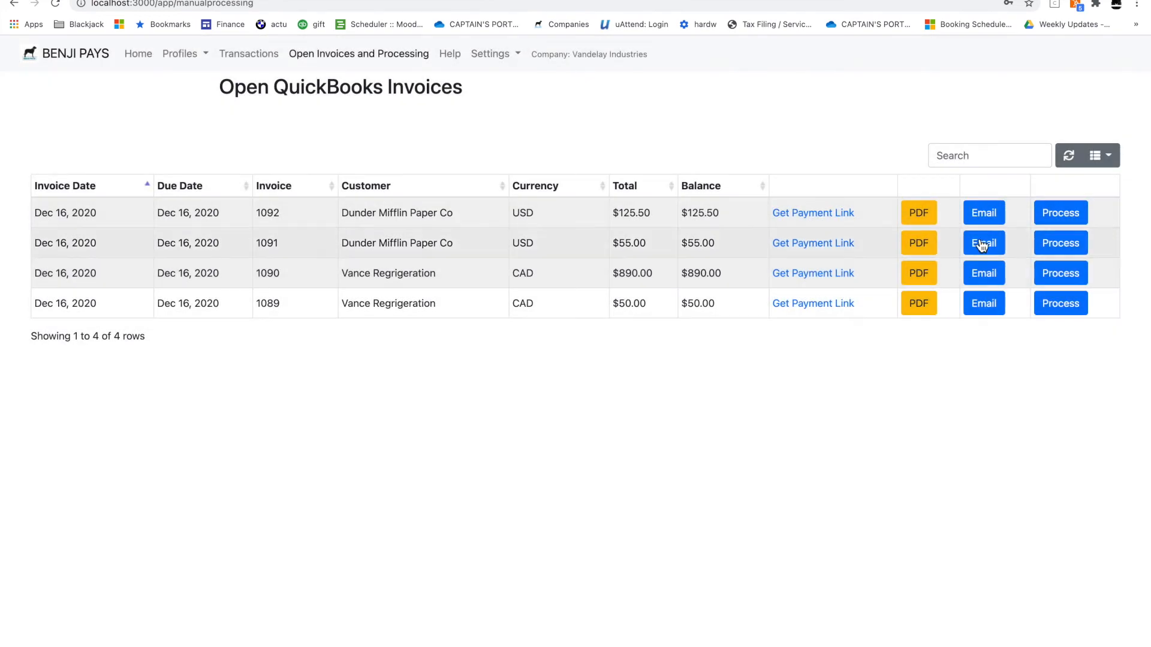
{"action": "left_click", "coordinate": [986, 214]}
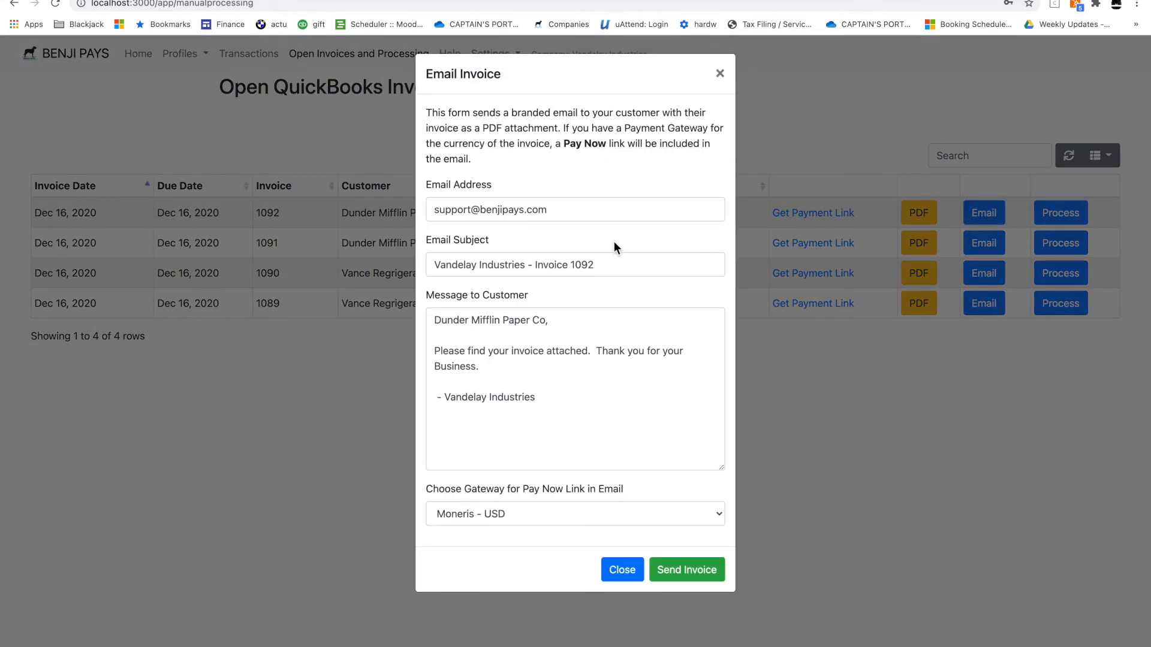
Add the closing line 'Talk to you soon' to the customer message
{"action": "left_click", "coordinate": [792, 85]}
{"action": "left_click", "coordinate": [979, 212]}
{"action": "left_click", "coordinate": [505, 367]}
{"action": "key", "text": "Return"}
{"action": "key", "text": "Return"}
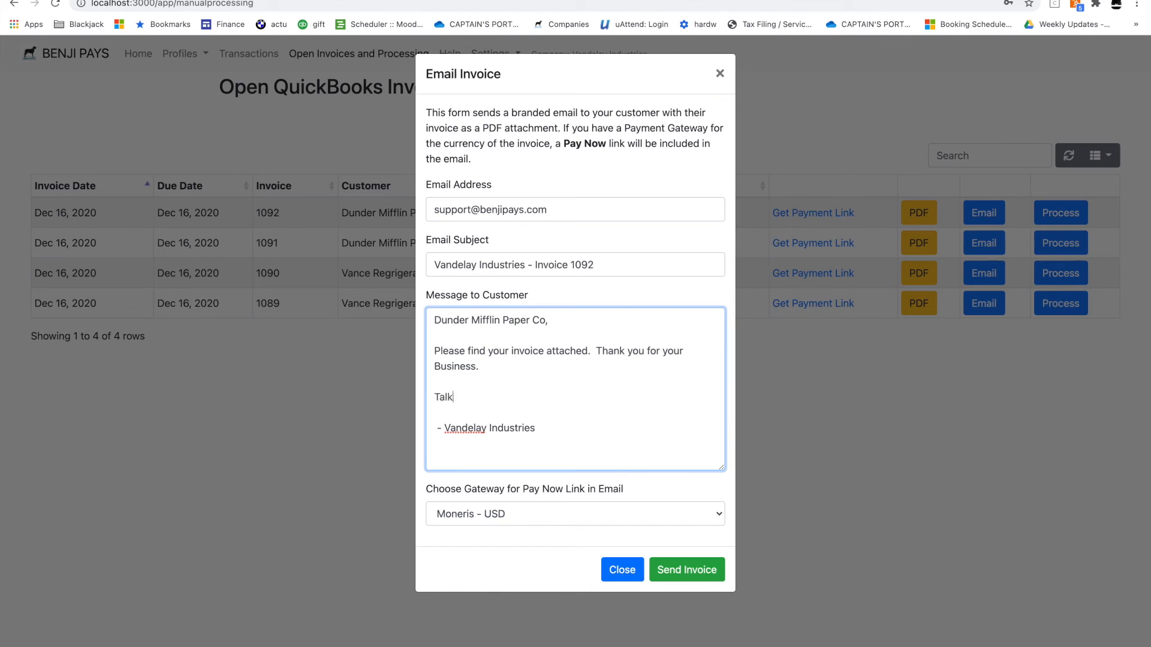
{"action": "type", "text": "Talk to you soon!"}
Send the invoice 1092 email through the Moneris - USD gateway and switch to Gmail
{"action": "left_click", "coordinate": [549, 520]}
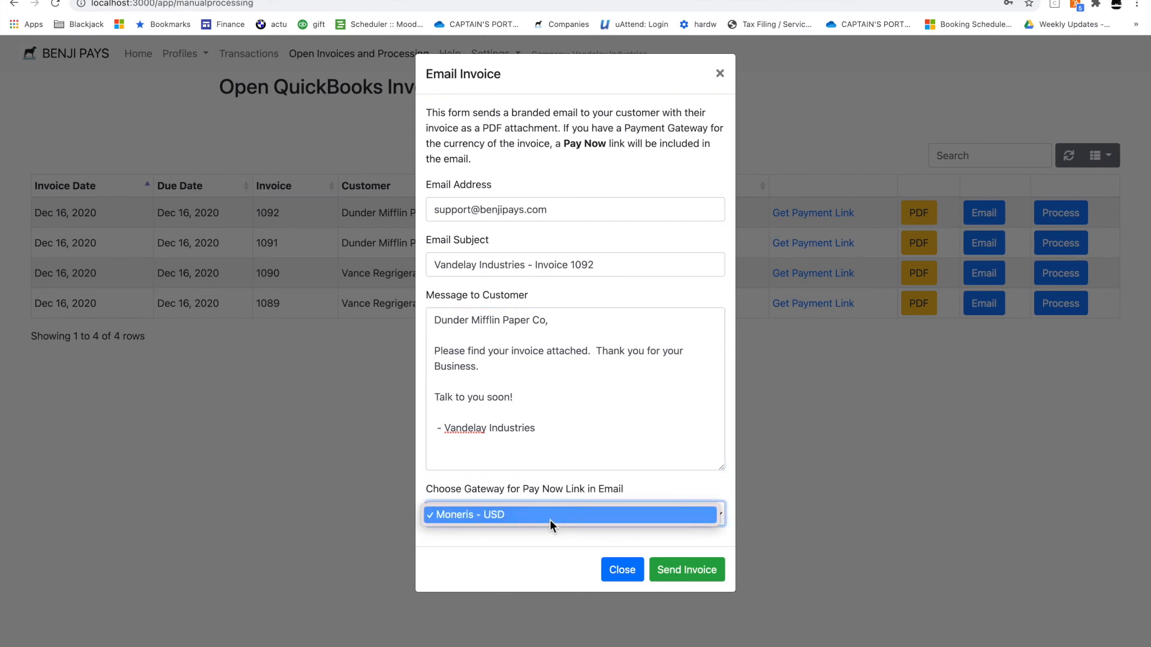
{"action": "left_click", "coordinate": [491, 546]}
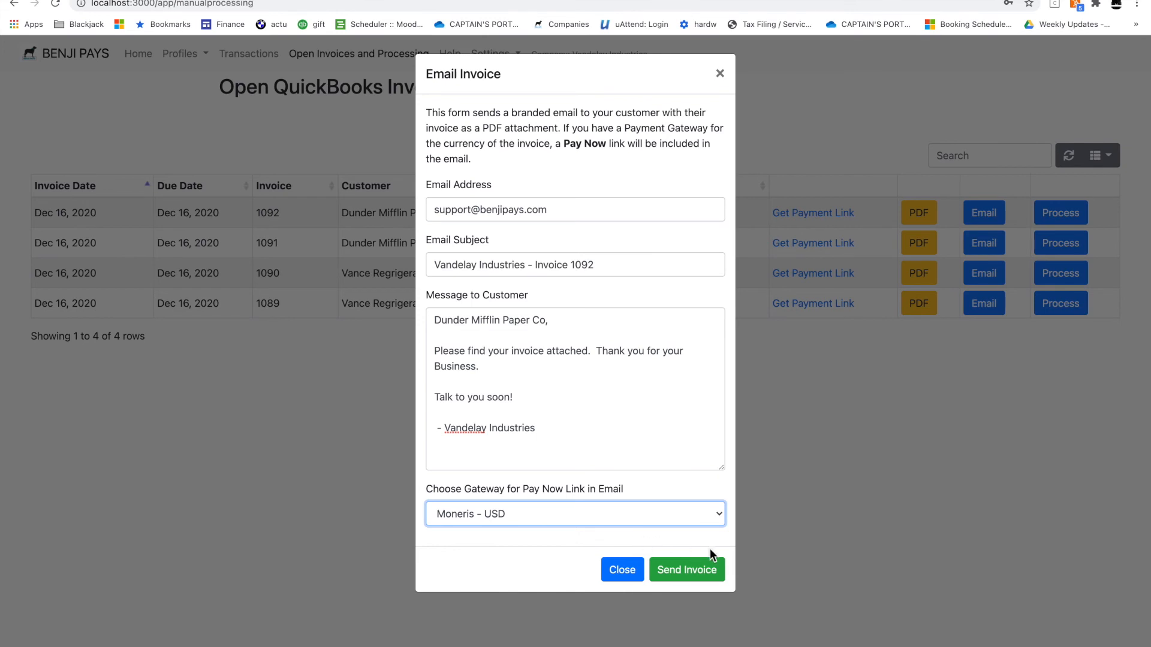
{"action": "left_click", "coordinate": [693, 574]}
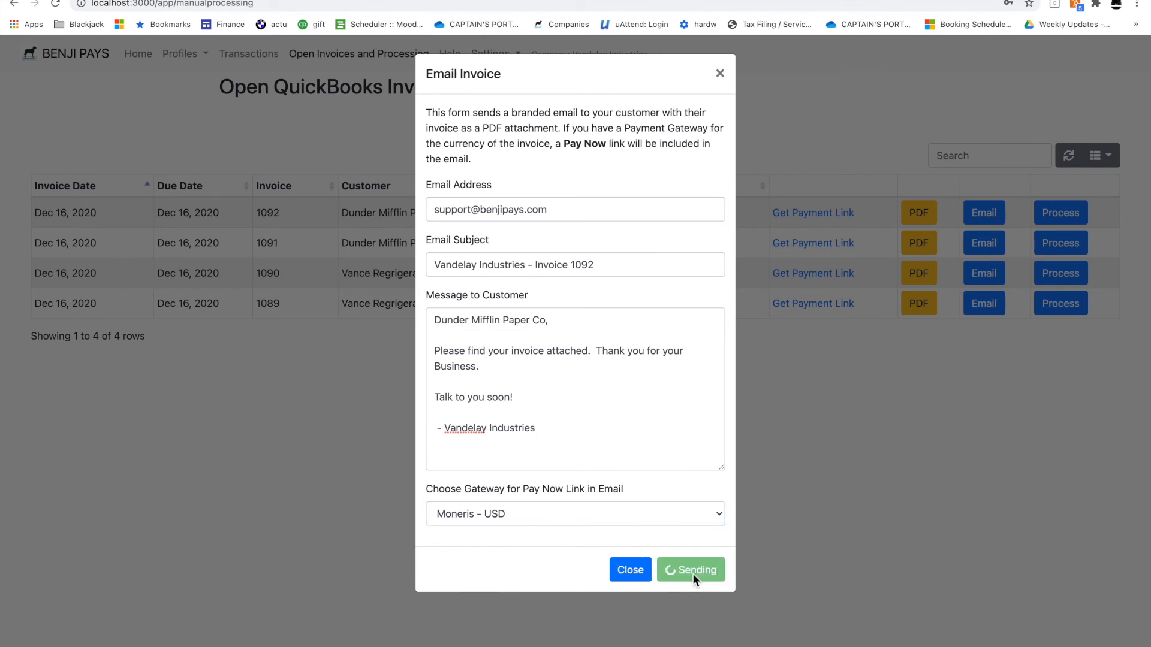
{"action": "left_click", "coordinate": [633, 618]}
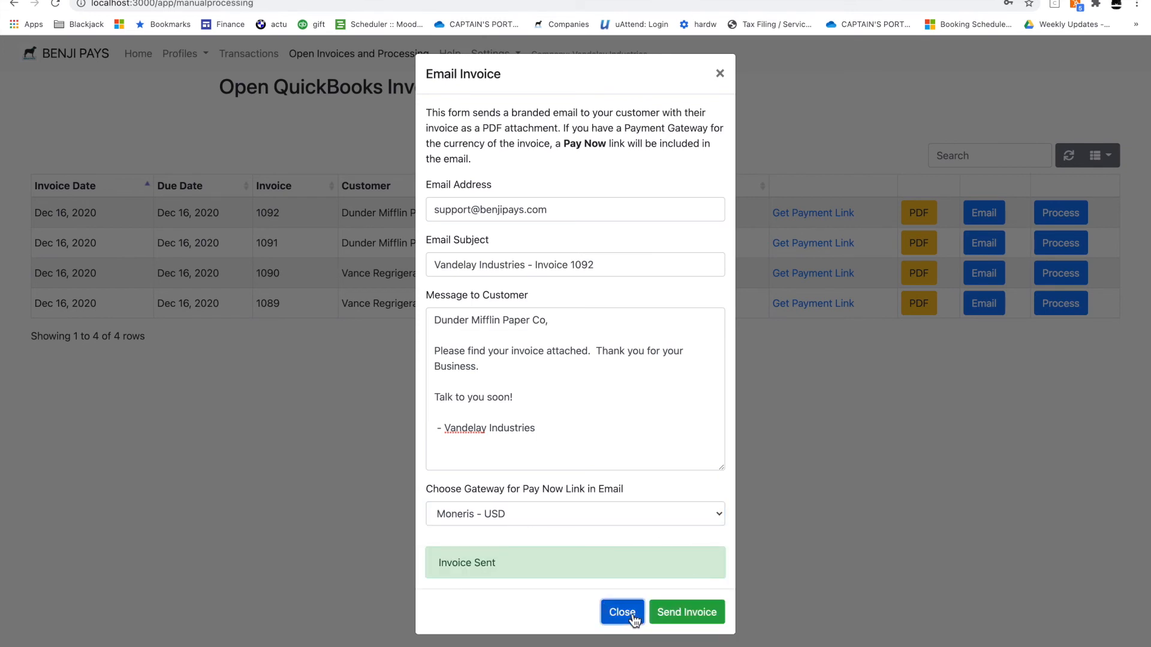
{"action": "left_click", "coordinate": [396, 0]}
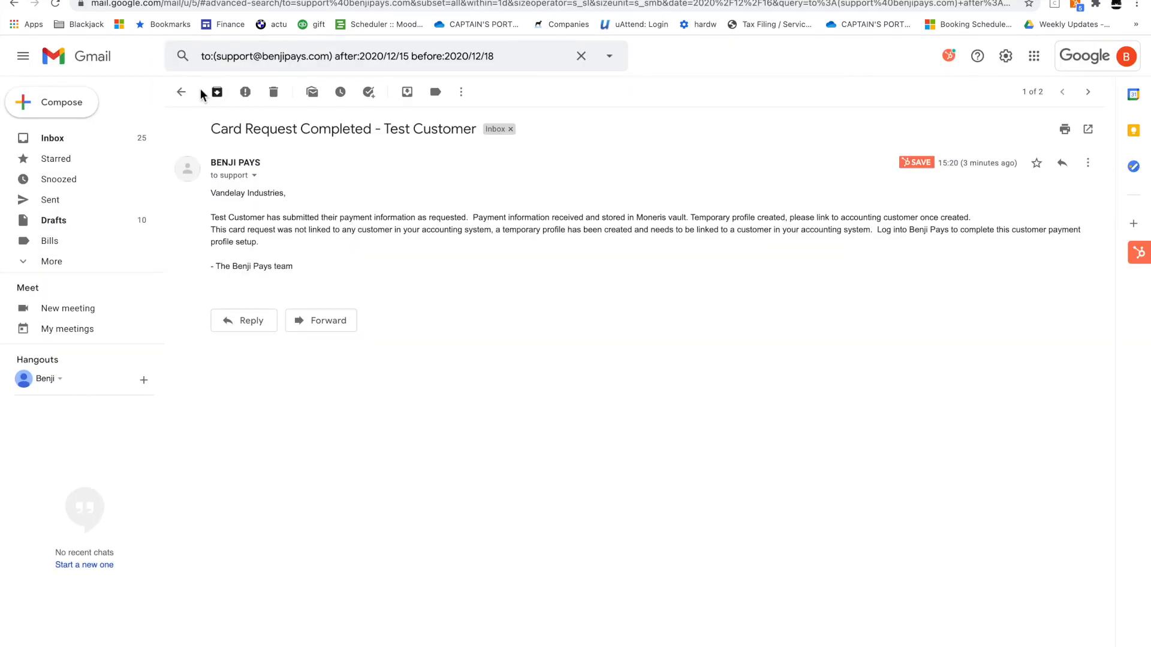
Refresh Gmail, open the Invoice 1092 email and preview its Invoice-1092.pdf attachment
{"action": "left_click", "coordinate": [182, 94]}
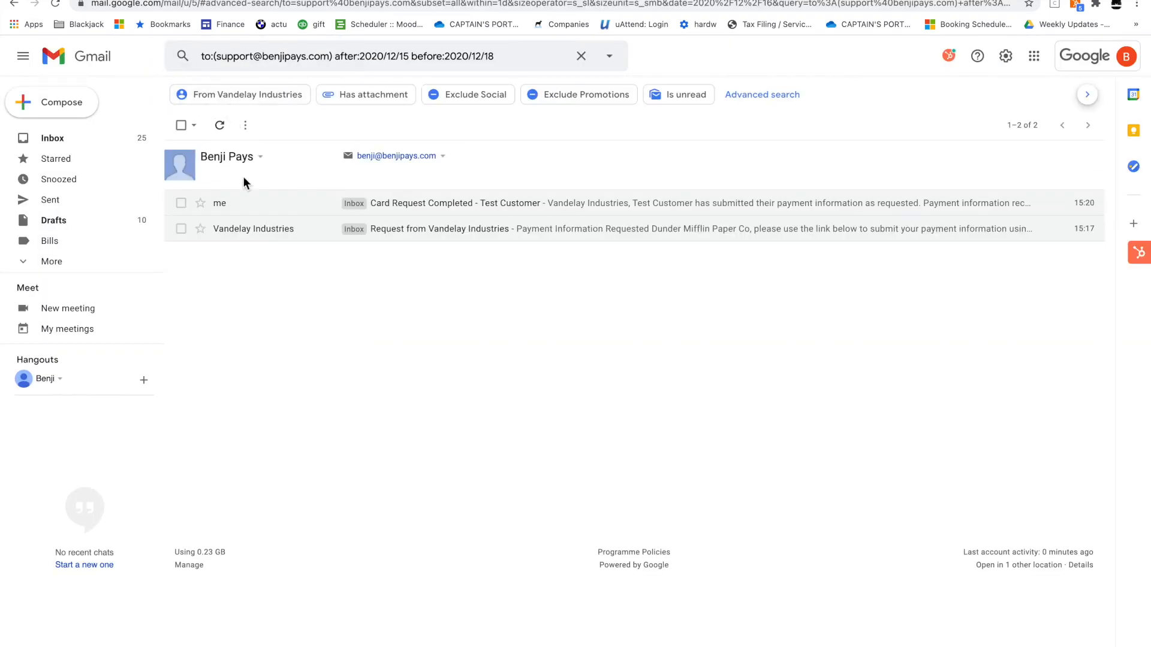
{"action": "left_click", "coordinate": [225, 132]}
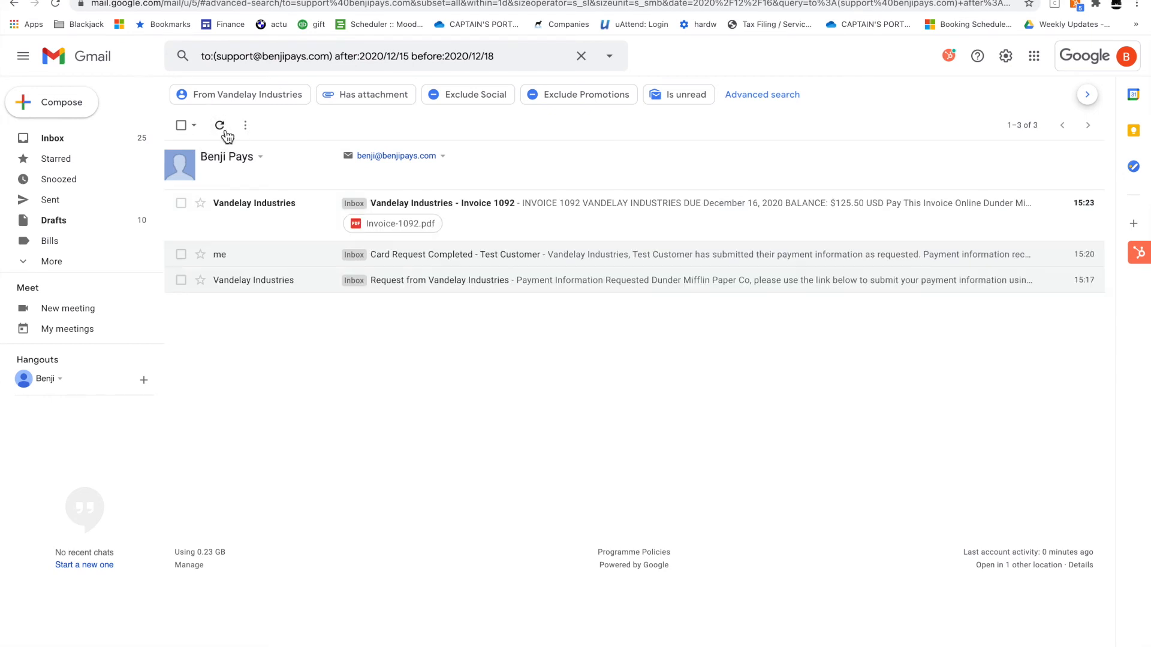
{"action": "left_click", "coordinate": [298, 226]}
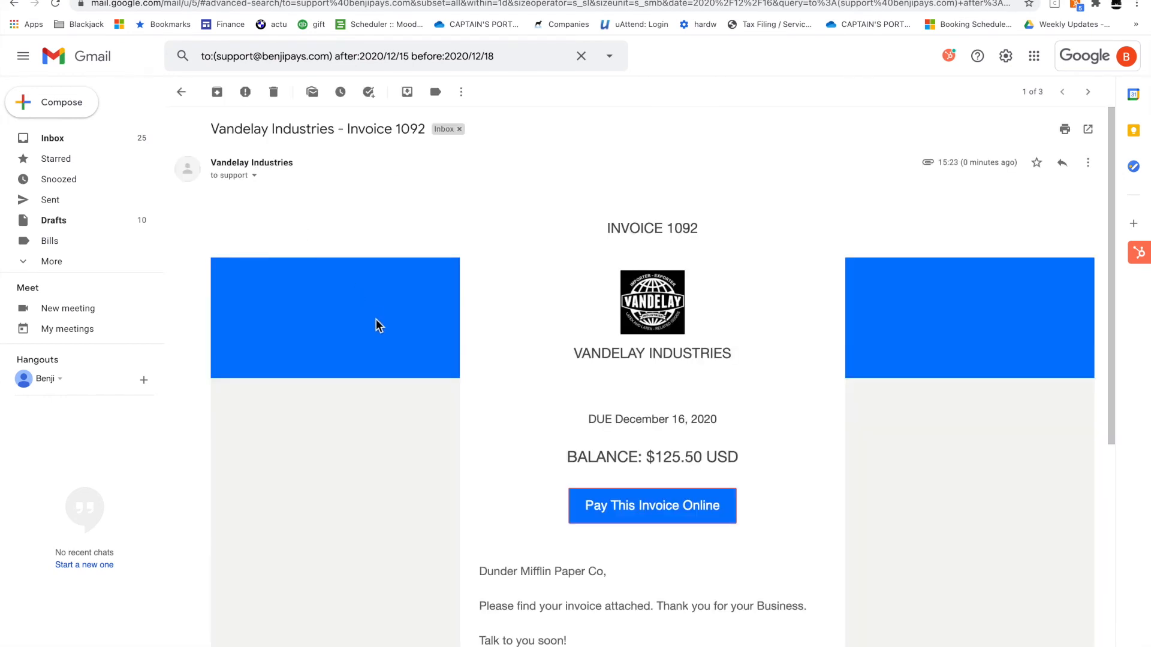
{"action": "scroll", "coordinate": [377, 320], "scroll_direction": "down", "scroll_amount": 5}
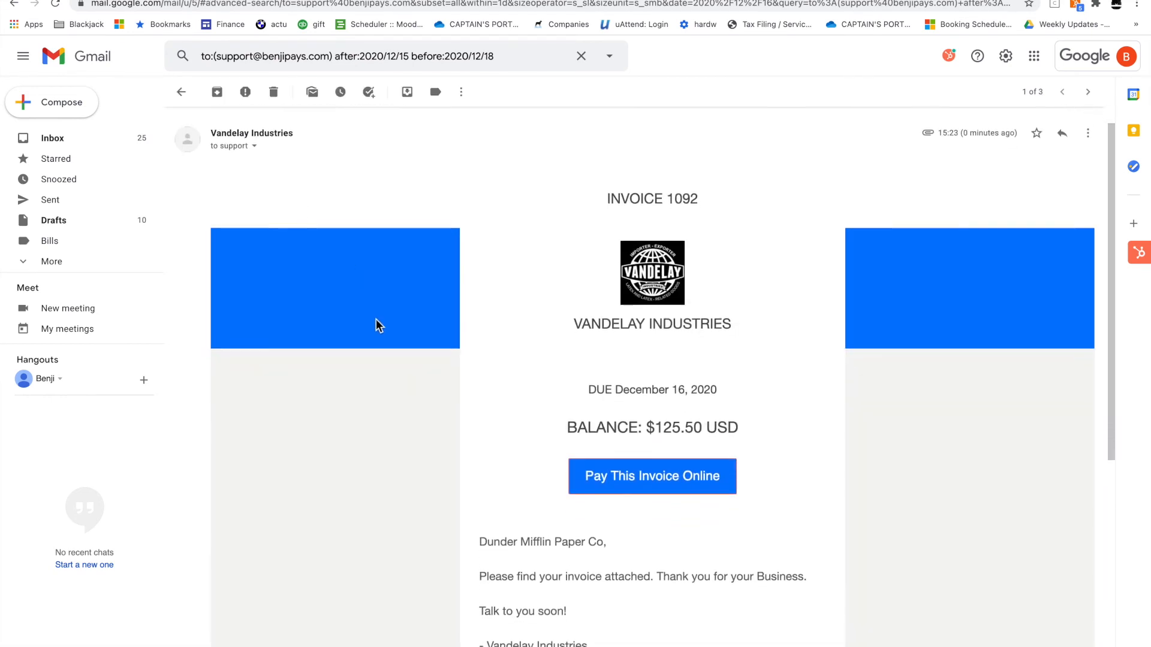
{"action": "scroll", "coordinate": [376, 325], "scroll_direction": "down", "scroll_amount": 3}
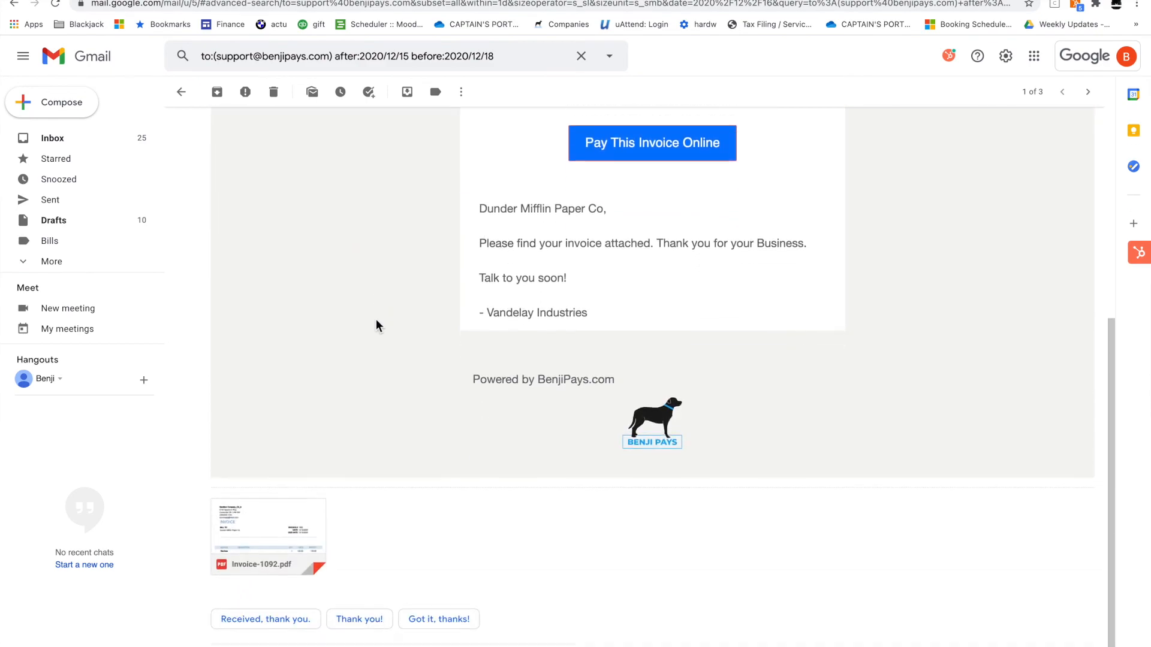
{"action": "left_click", "coordinate": [305, 501]}
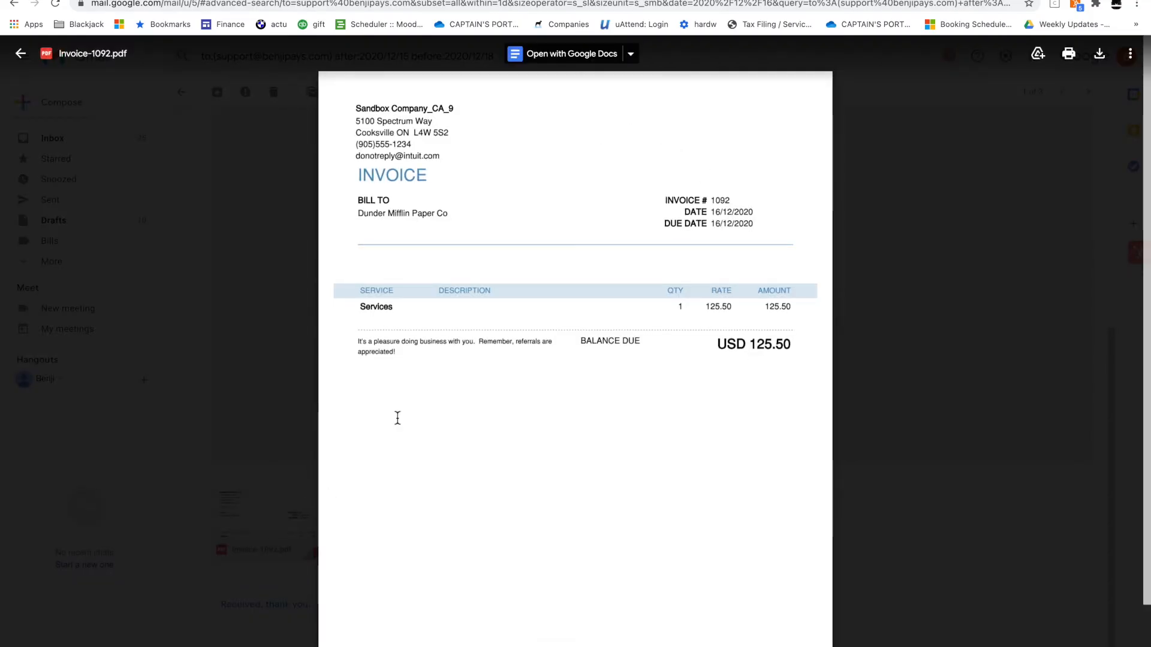
{"action": "key", "text": "Escape"}
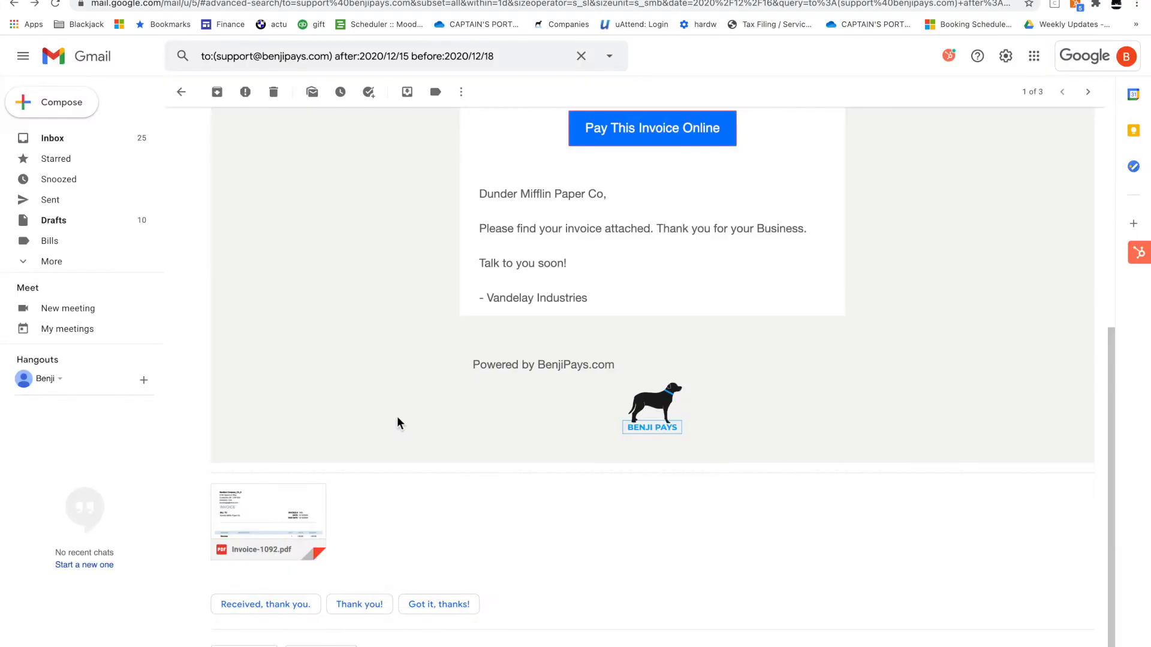
{"action": "scroll", "coordinate": [398, 414], "scroll_direction": "up", "scroll_amount": 3}
Open invoice 1092's payment page and choose to pay with a new card
{"action": "left_click", "coordinate": [669, 302]}
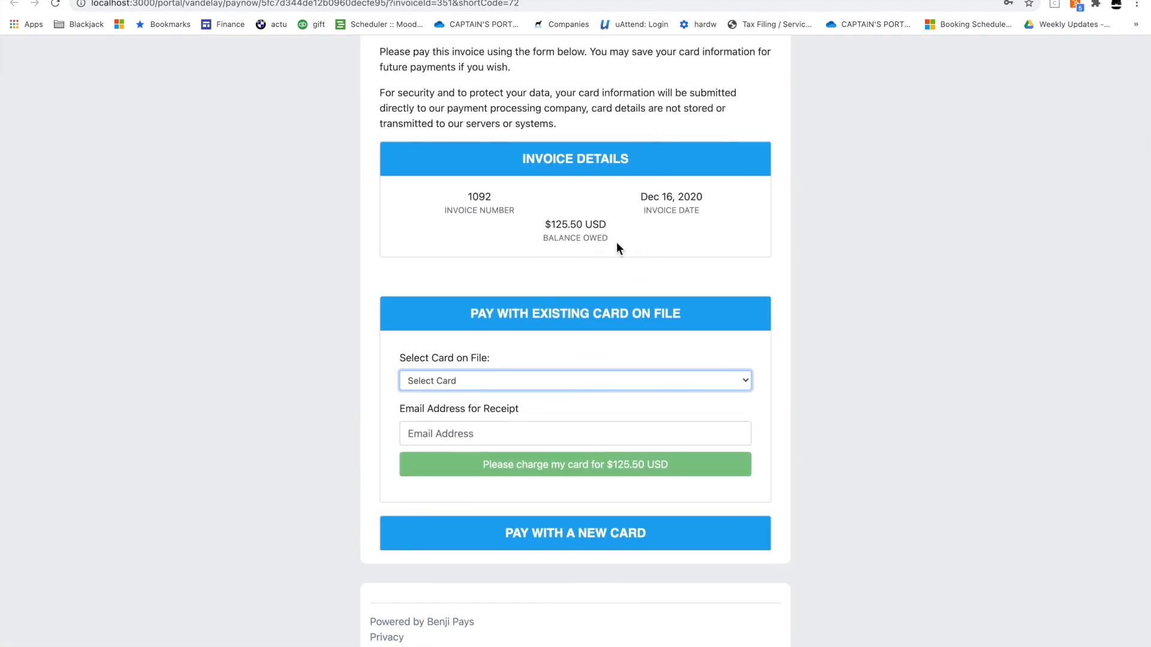
{"action": "scroll", "coordinate": [617, 243], "scroll_direction": "down", "scroll_amount": 2}
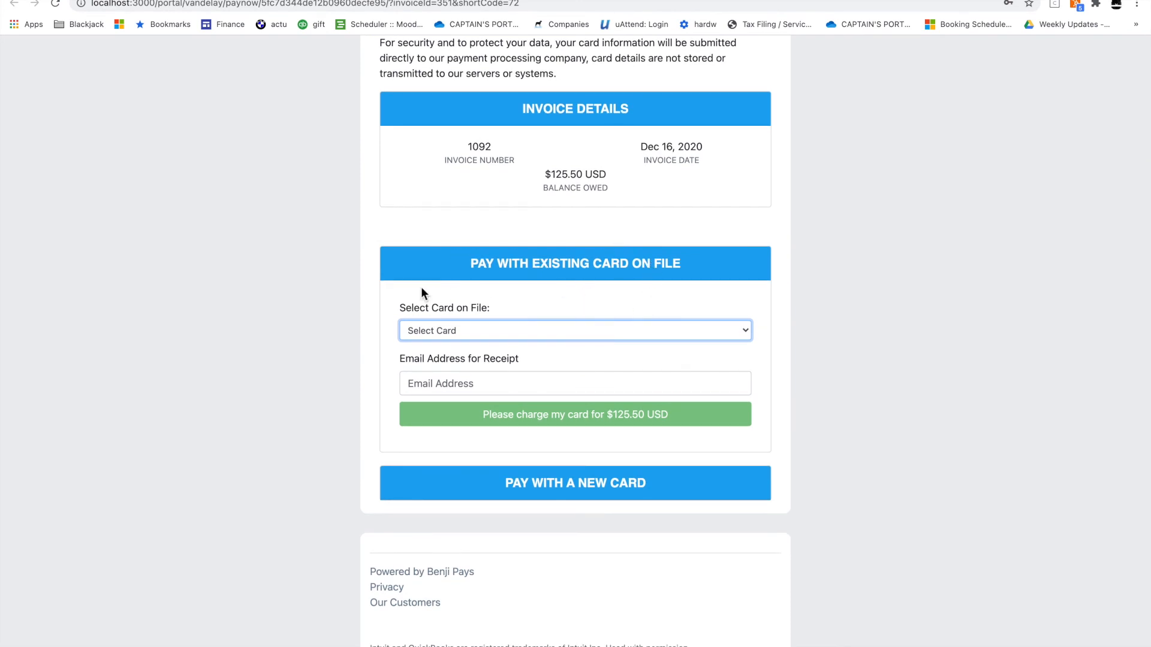
{"action": "left_click", "coordinate": [461, 331]}
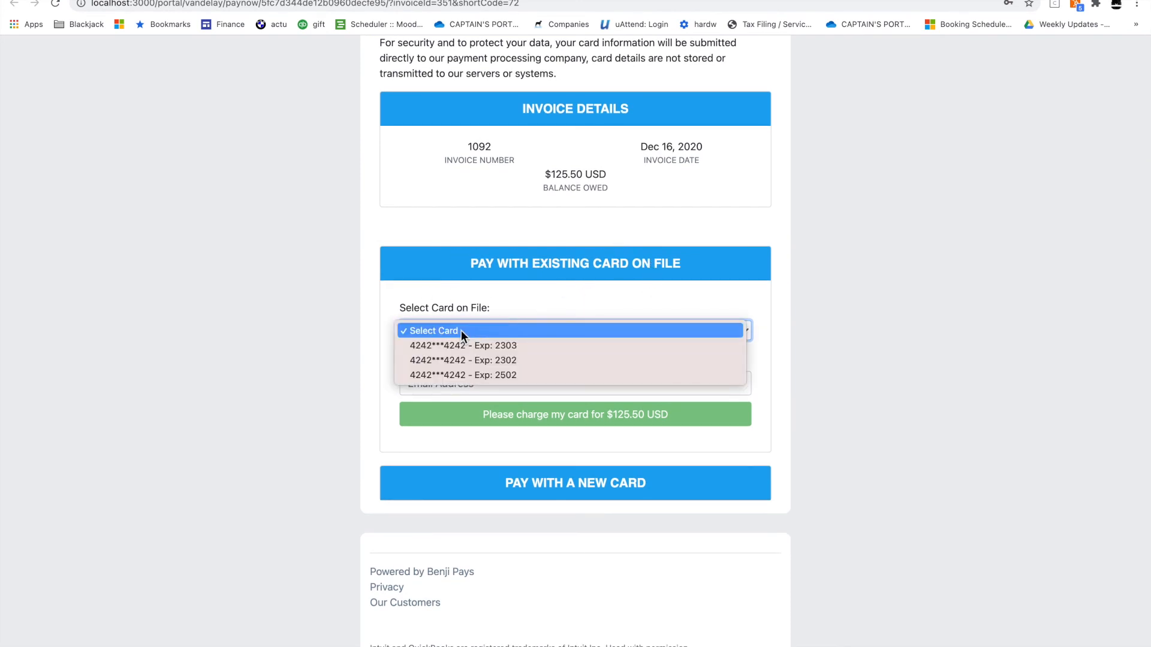
{"action": "left_click", "coordinate": [338, 367]}
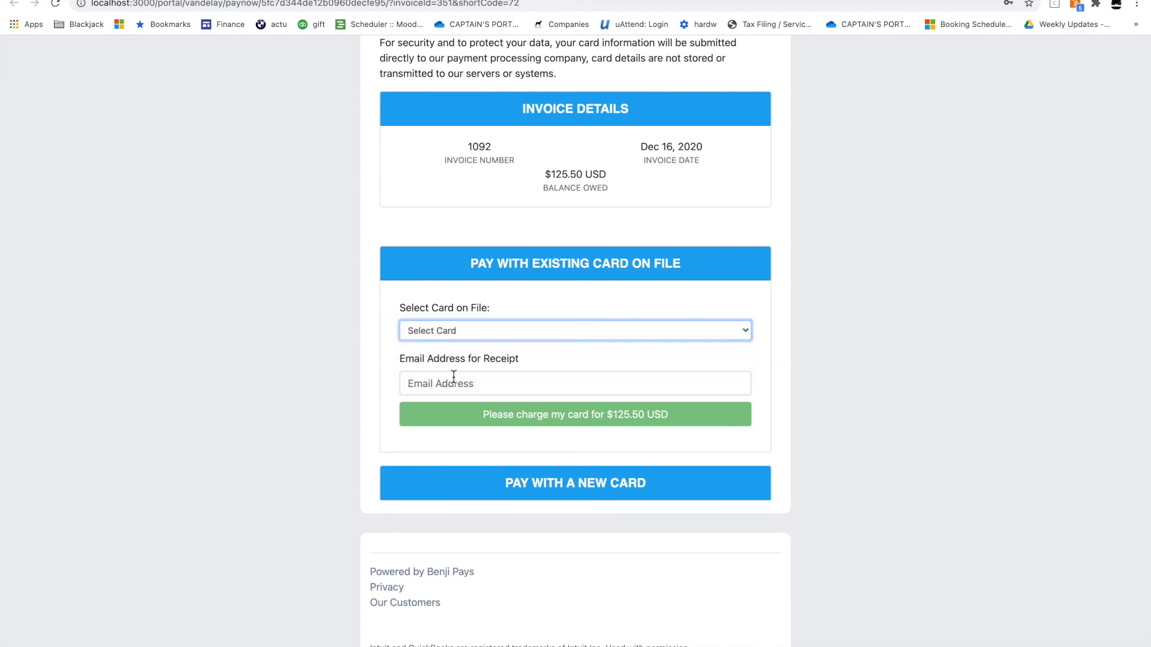
{"action": "left_click", "coordinate": [506, 483]}
{"action": "scroll", "coordinate": [505, 483], "scroll_direction": "down", "scroll_amount": 3}
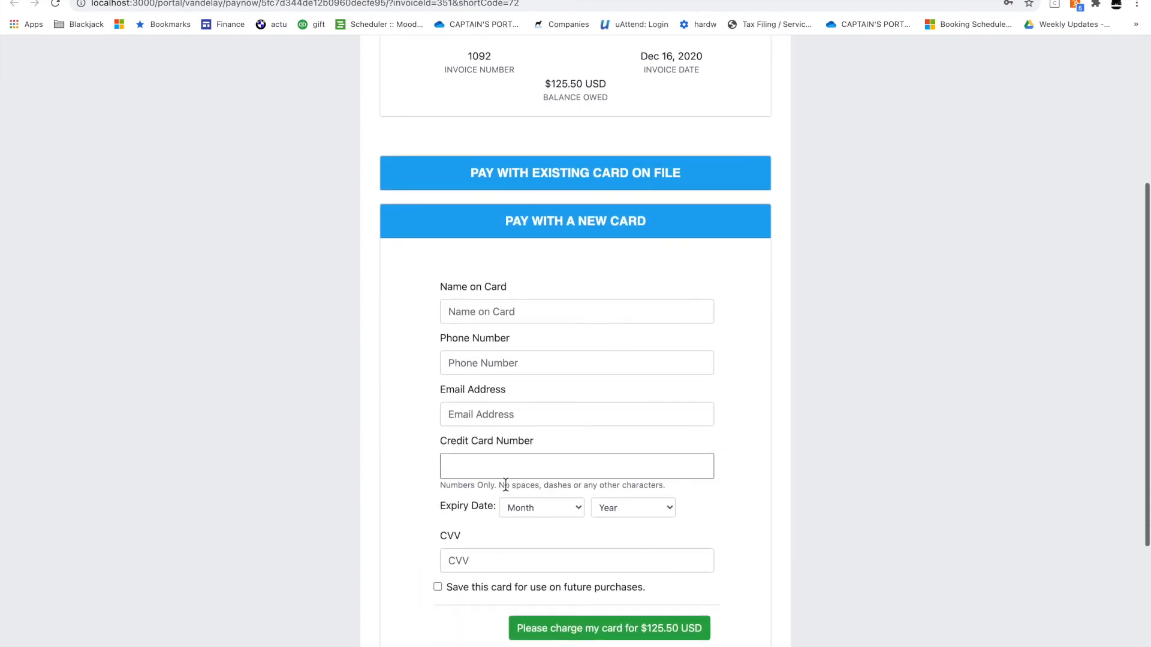
Enter 'Benji Pays' as the cardholder name, plus the contact phone number and e-mail
{"action": "left_click", "coordinate": [519, 314]}
{"action": "type", "text": "Be"}
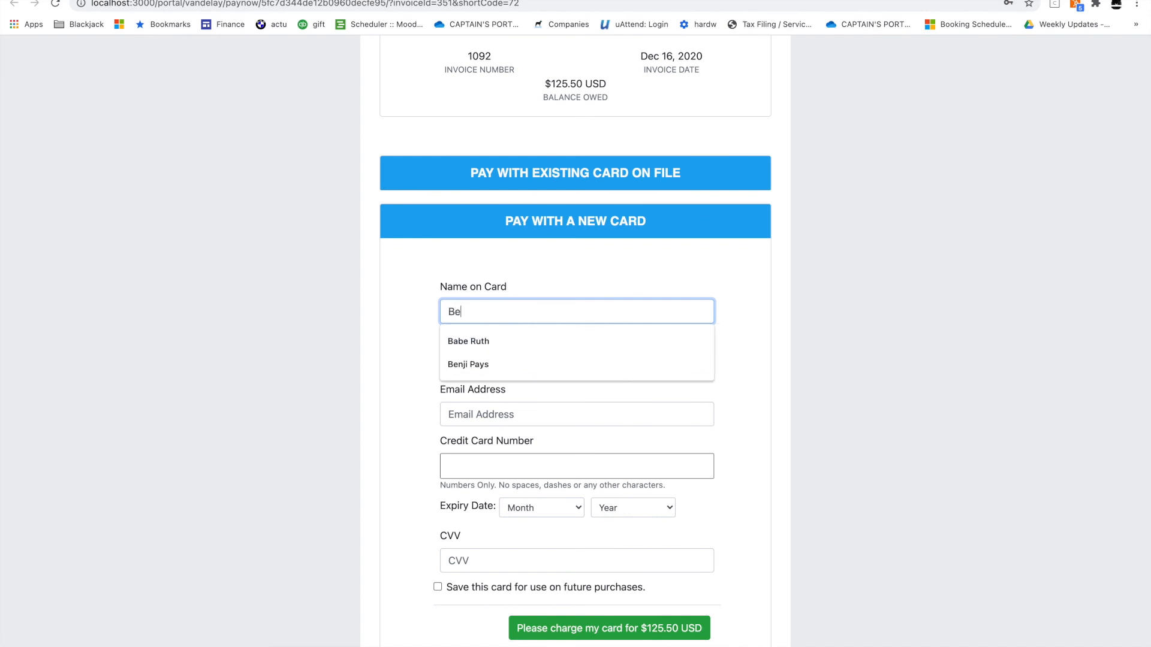
{"action": "type", "text": "nji Pays"}
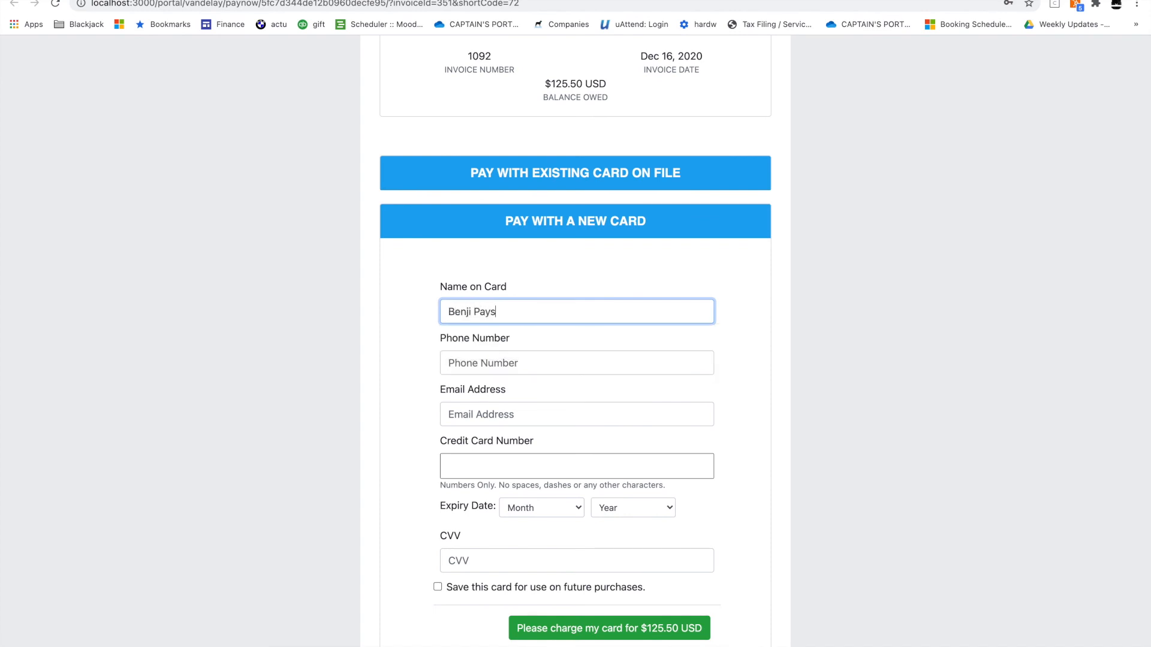
{"action": "scroll", "coordinate": [828, 319], "scroll_direction": "down", "scroll_amount": 3}
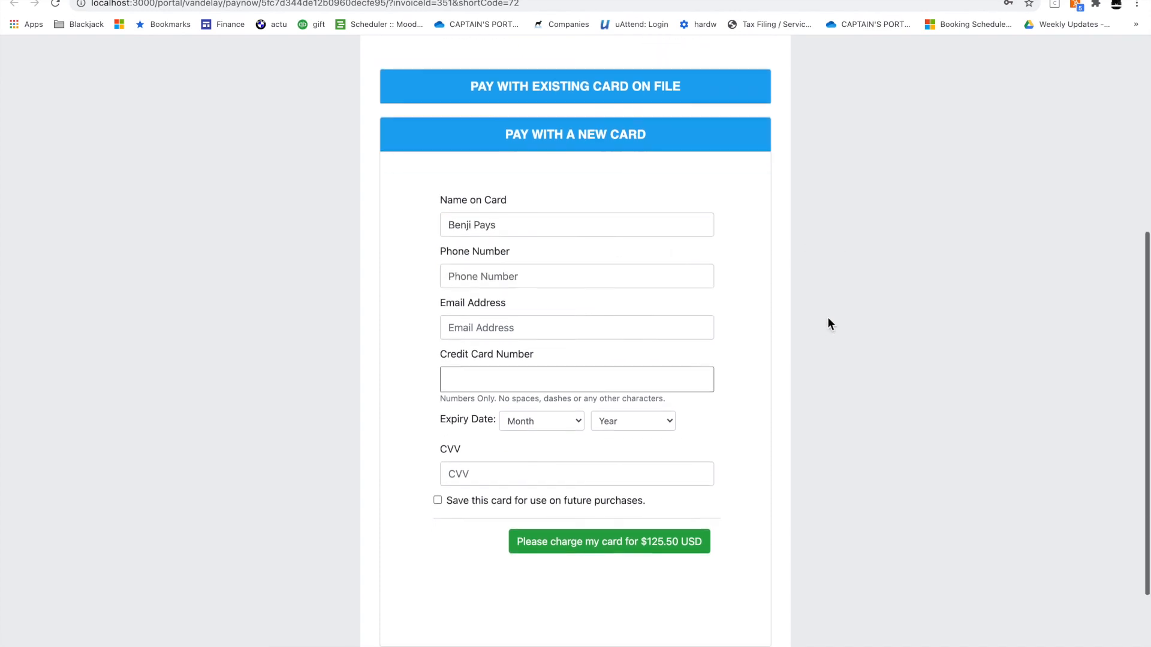
{"action": "left_click", "coordinate": [657, 279]}
{"action": "type", "text": "444) 444-44"}
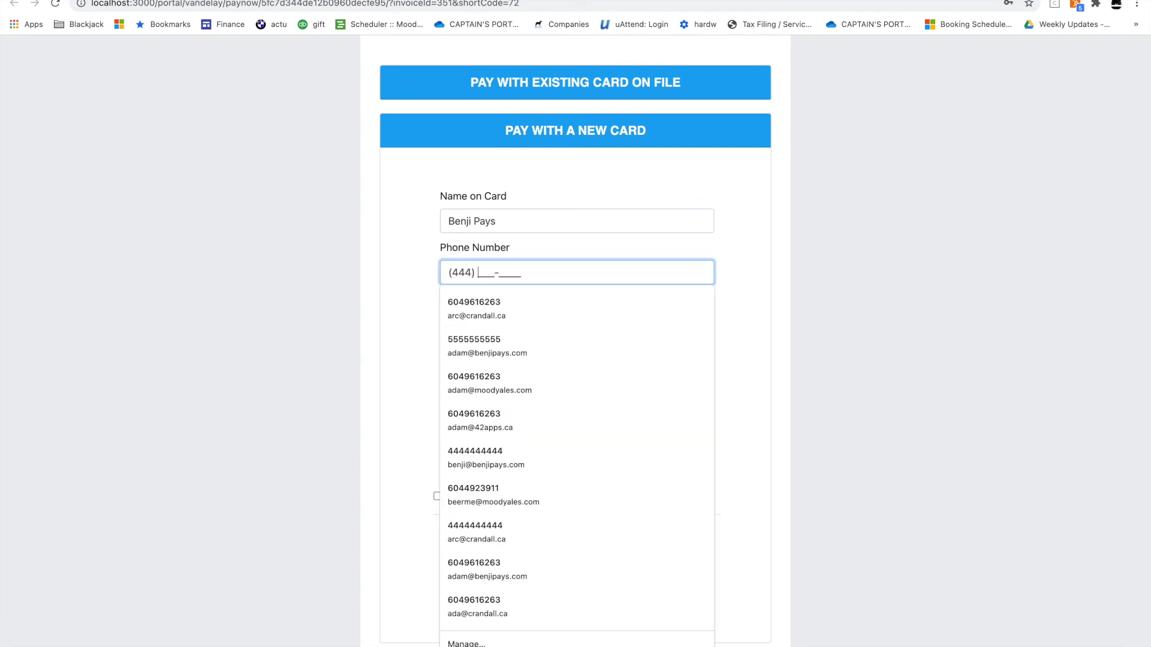
{"action": "type", "text": "44"}
{"action": "left_click", "coordinate": [810, 334]}
{"action": "left_click", "coordinate": [608, 321]}
{"action": "type", "text": "supp"}
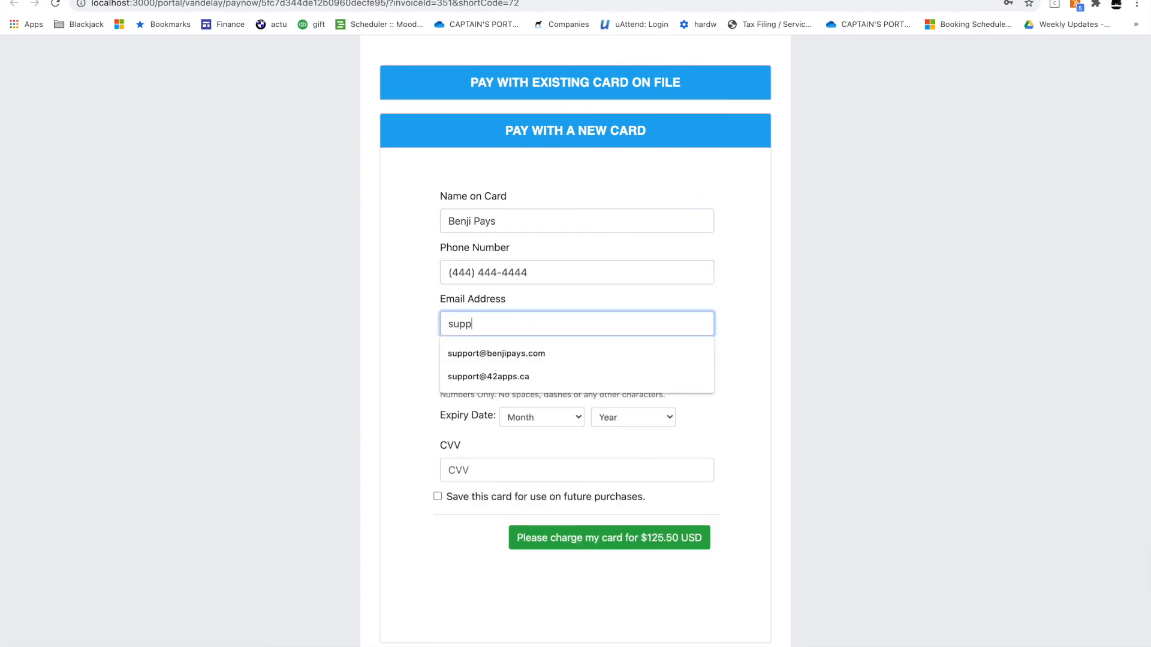
{"action": "left_click", "coordinate": [581, 353]}
Paste the card number, set expiry 03/23 and enter the card's CVV
{"action": "left_click", "coordinate": [609, 373]}
{"action": "key", "text": "ctrl+v"}
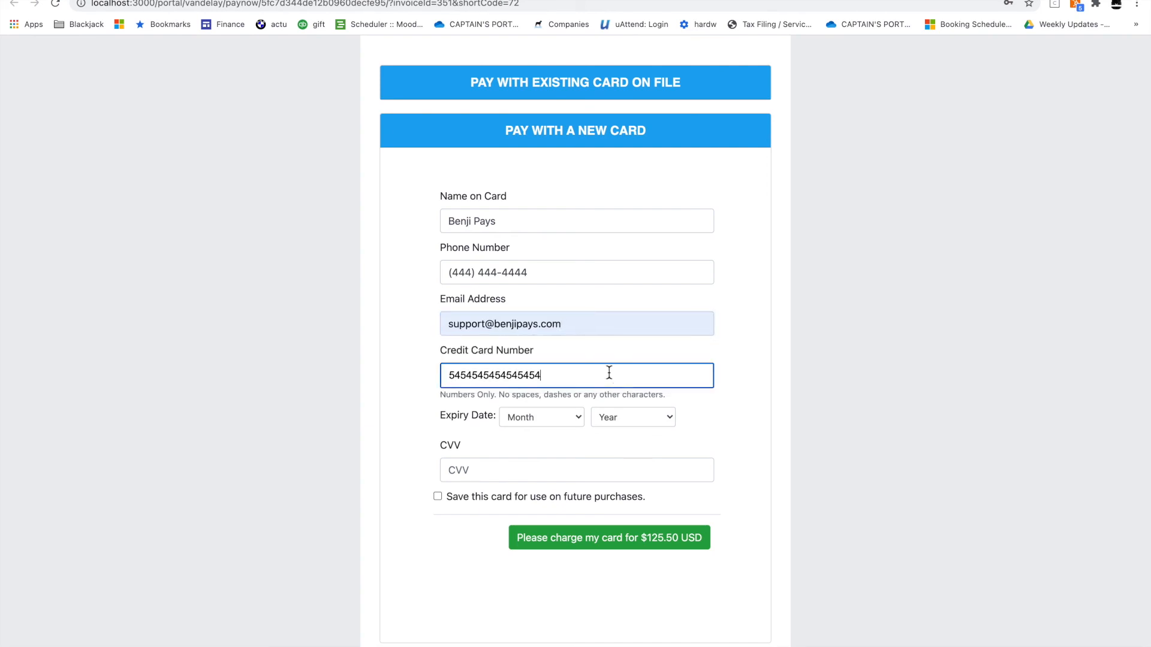
{"action": "left_click", "coordinate": [543, 417]}
{"action": "left_click", "coordinate": [544, 462]}
{"action": "left_click", "coordinate": [617, 420]}
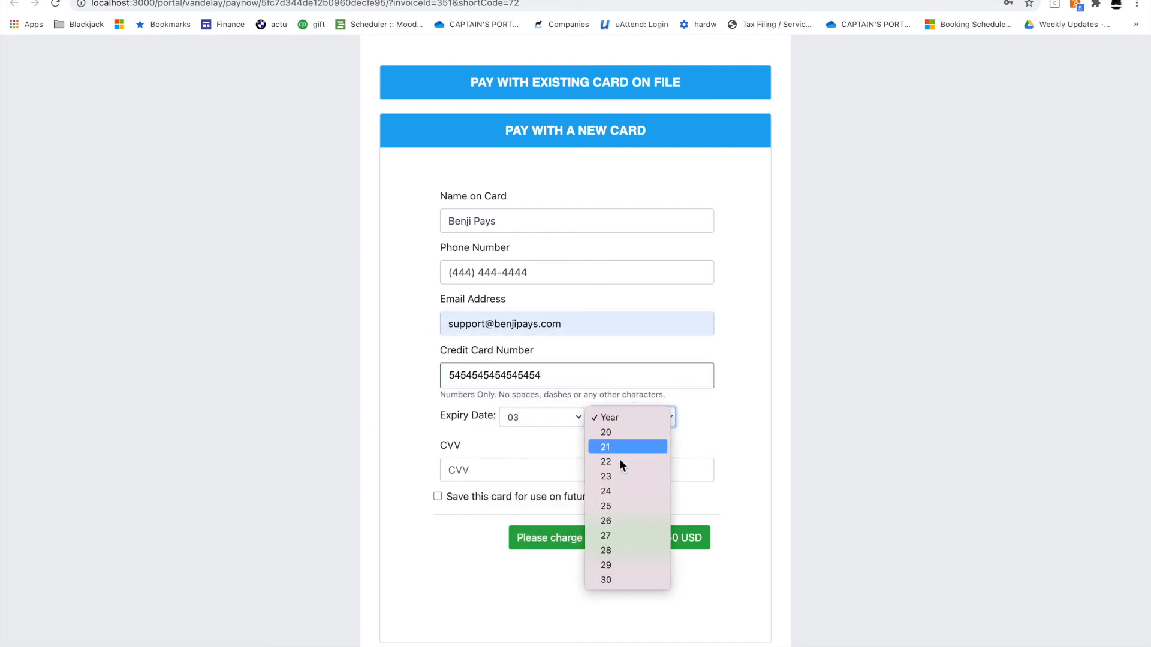
{"action": "left_click", "coordinate": [620, 477]}
{"action": "left_click", "coordinate": [540, 476]}
{"action": "type", "text": "100"}
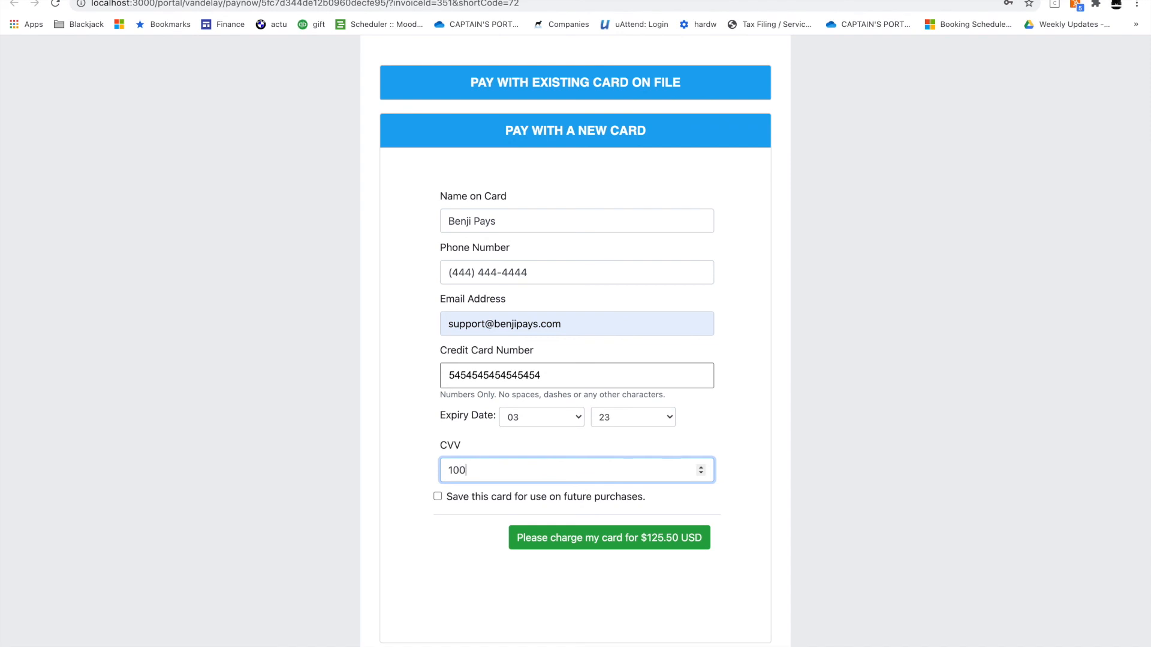
Save the card, accept the authorization terms and charge $125.50 USD
{"action": "left_click", "coordinate": [501, 503]}
{"action": "scroll", "coordinate": [474, 614], "scroll_direction": "down", "scroll_amount": 3}
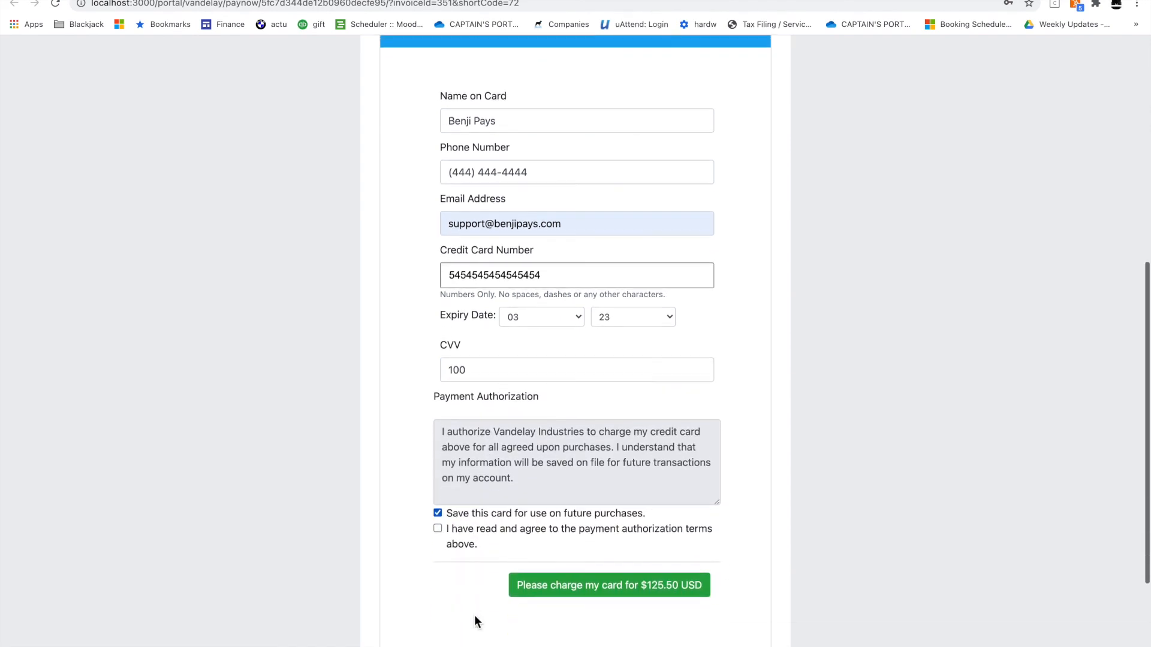
{"action": "left_click", "coordinate": [437, 519]}
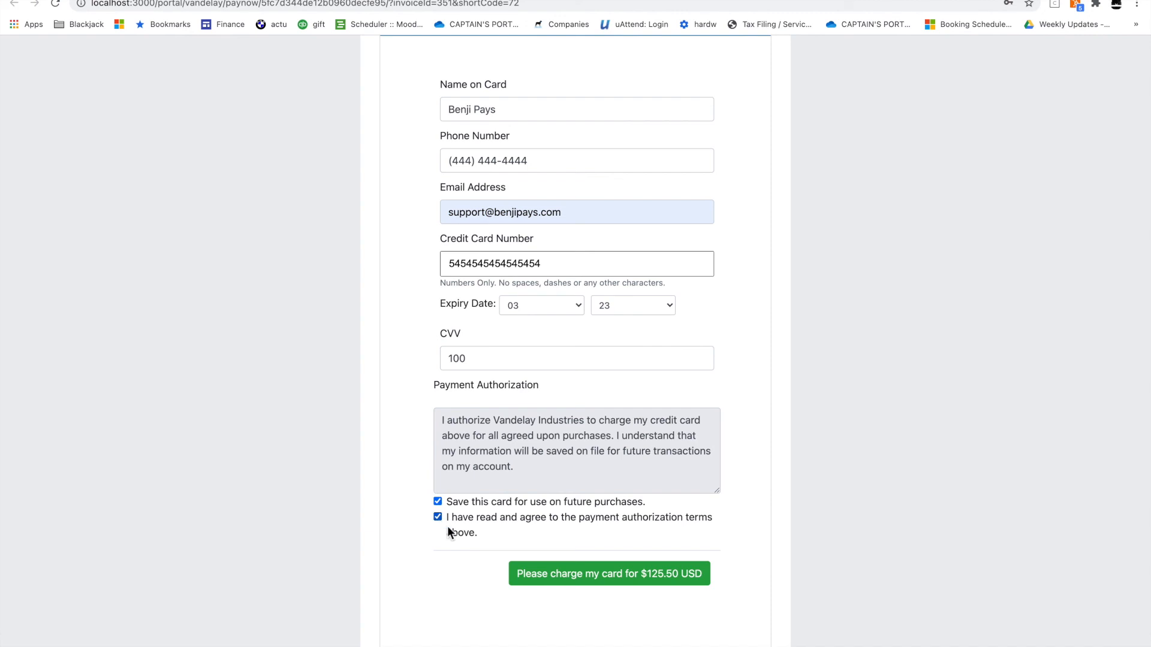
{"action": "left_click", "coordinate": [556, 577]}
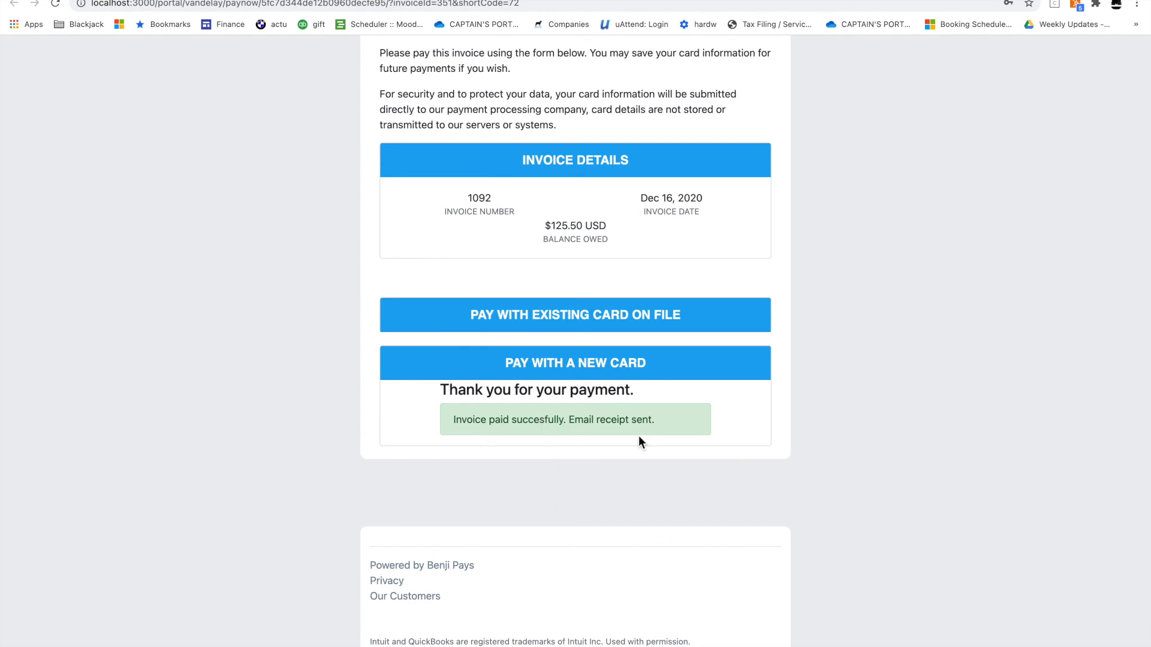
{"action": "left_click", "coordinate": [288, 1]}
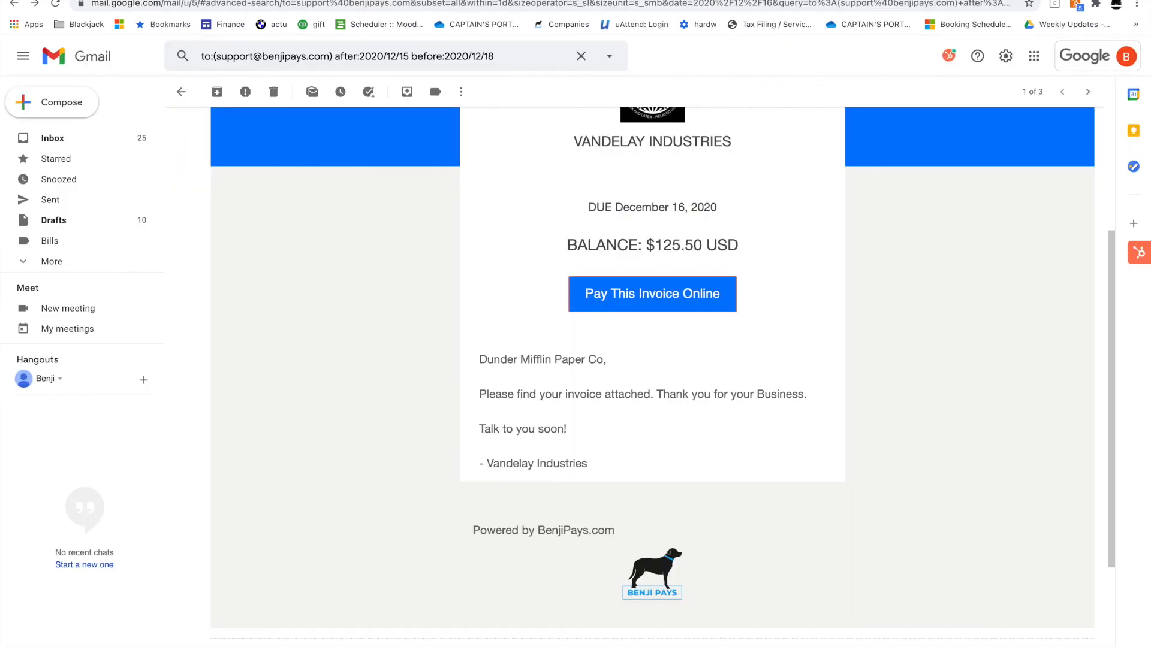
Delete the 'Invoice 1092 Paid' notification email
{"action": "left_click", "coordinate": [272, 98]}
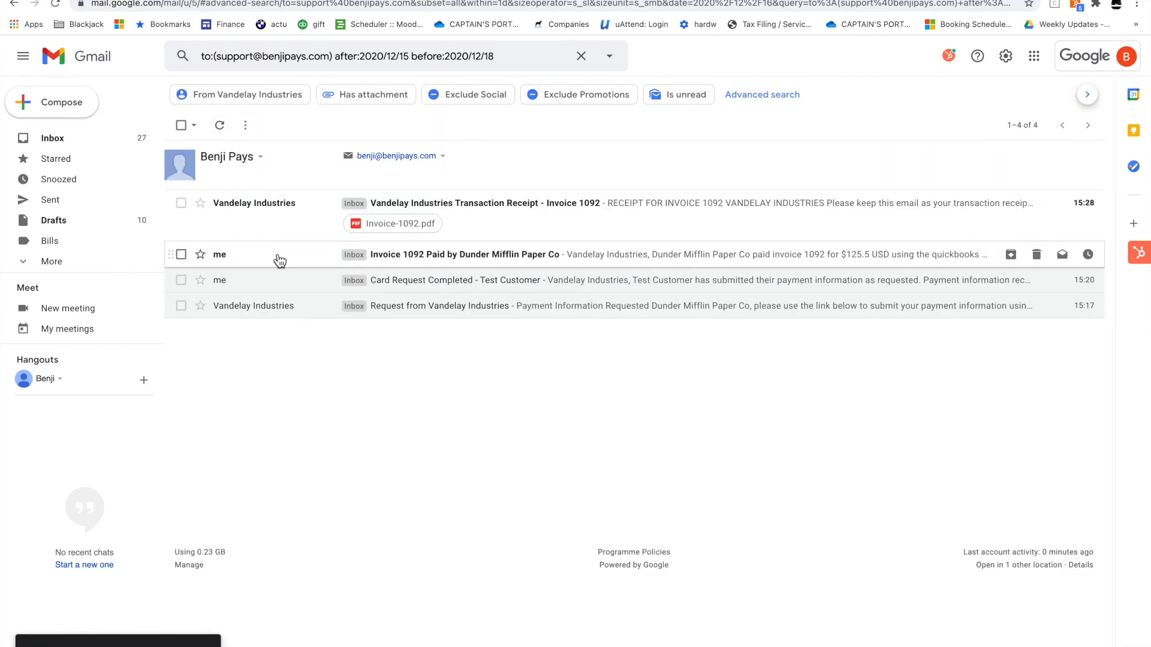
{"action": "left_click", "coordinate": [275, 254]}
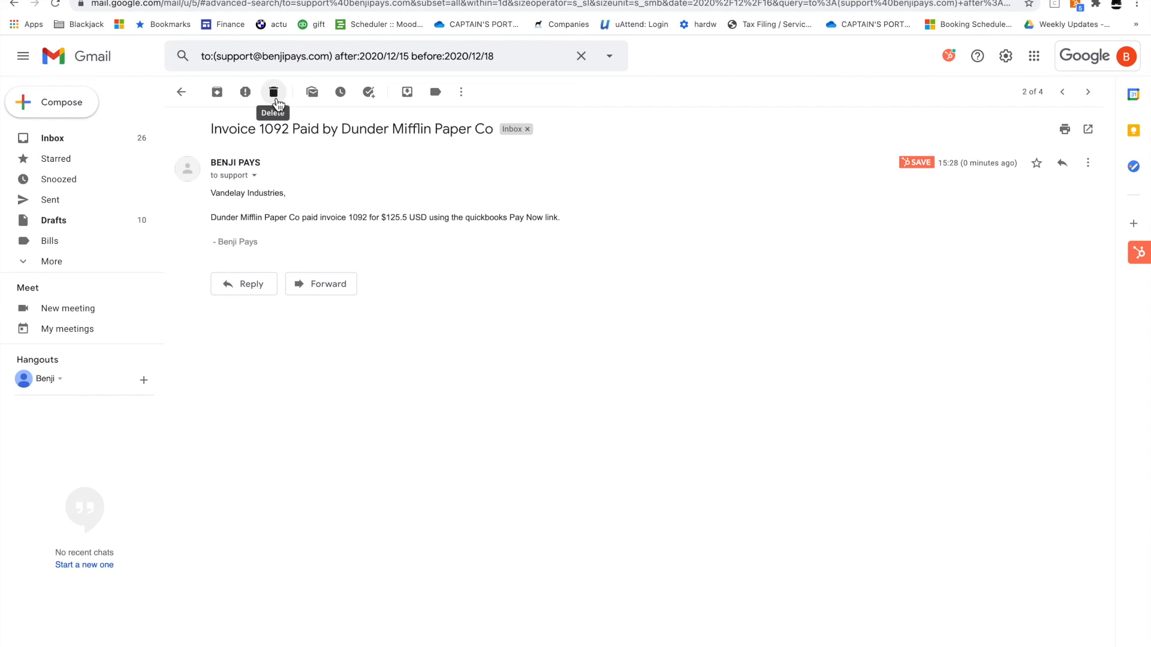
{"action": "left_click", "coordinate": [276, 104]}
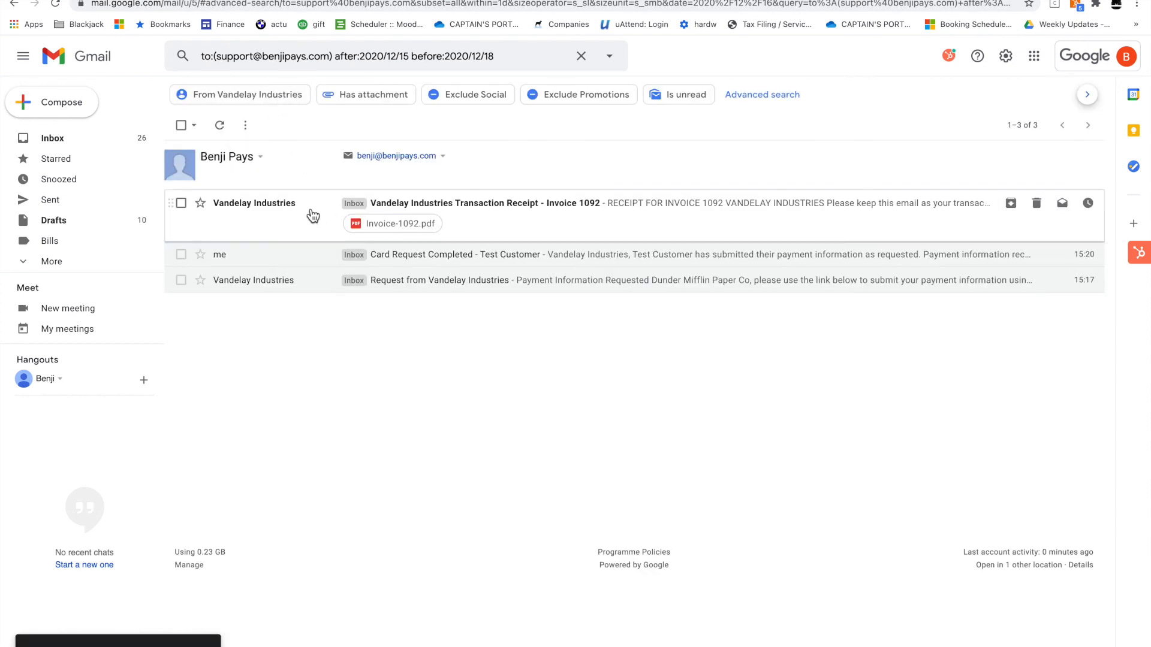
Review the invoice 1092 receipt email and its PAID-stamped Invoice-1092.pdf attachment
{"action": "left_click", "coordinate": [303, 216]}
{"action": "scroll", "coordinate": [362, 300], "scroll_direction": "down", "scroll_amount": 6}
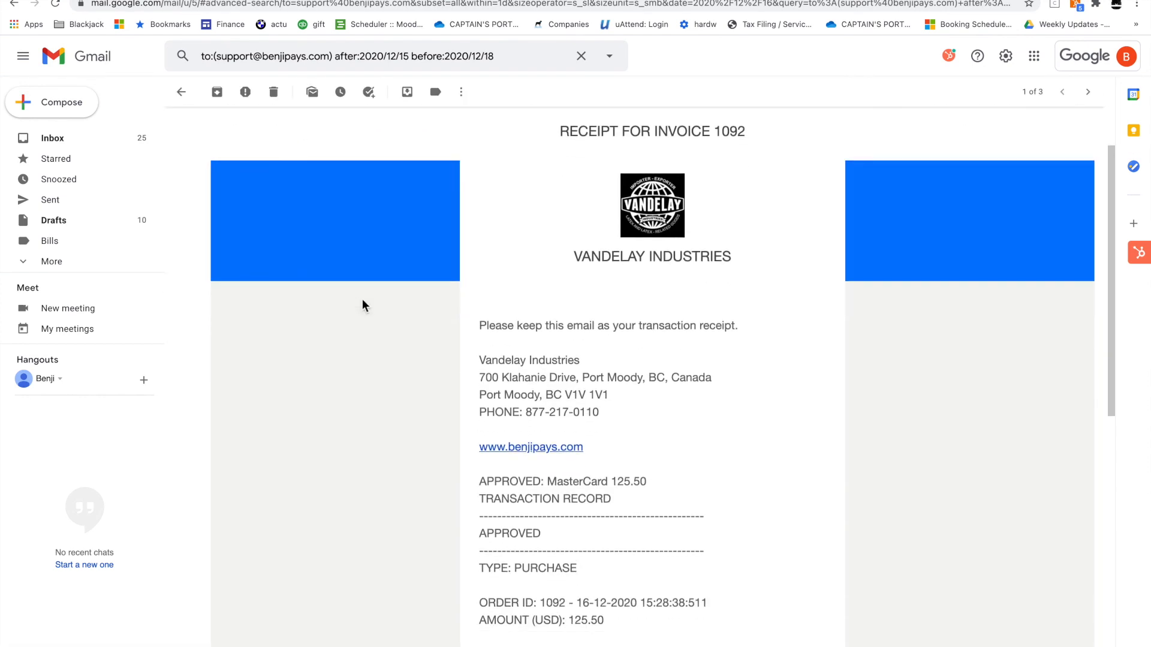
{"action": "scroll", "coordinate": [362, 303], "scroll_direction": "down", "scroll_amount": 4}
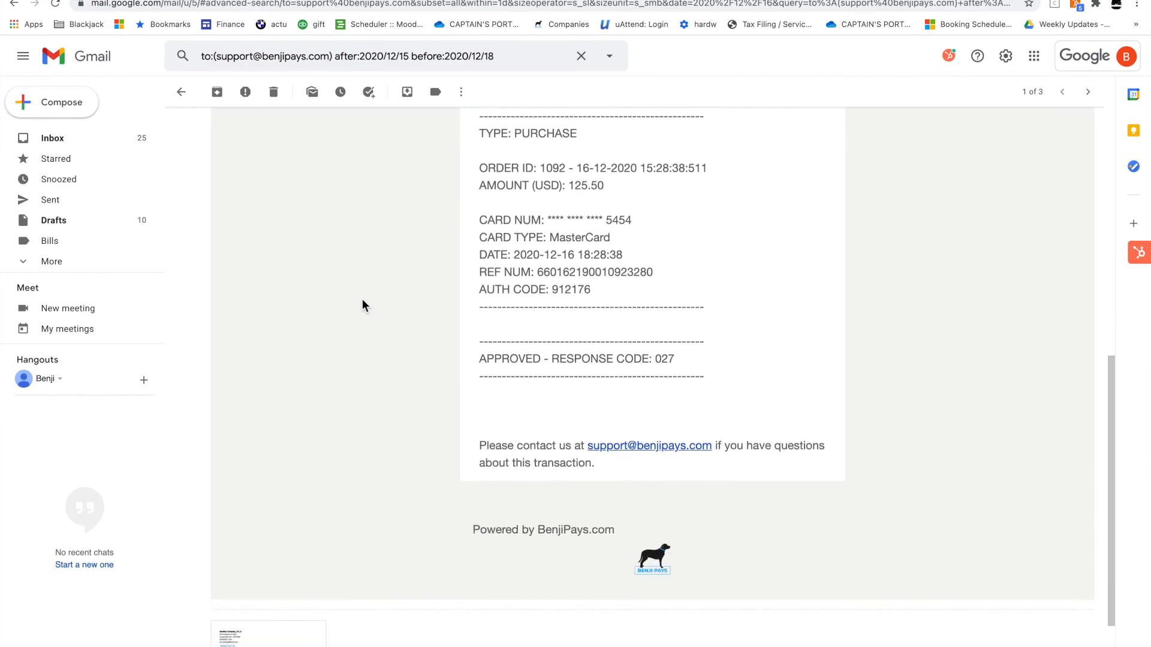
{"action": "left_click", "coordinate": [289, 540]}
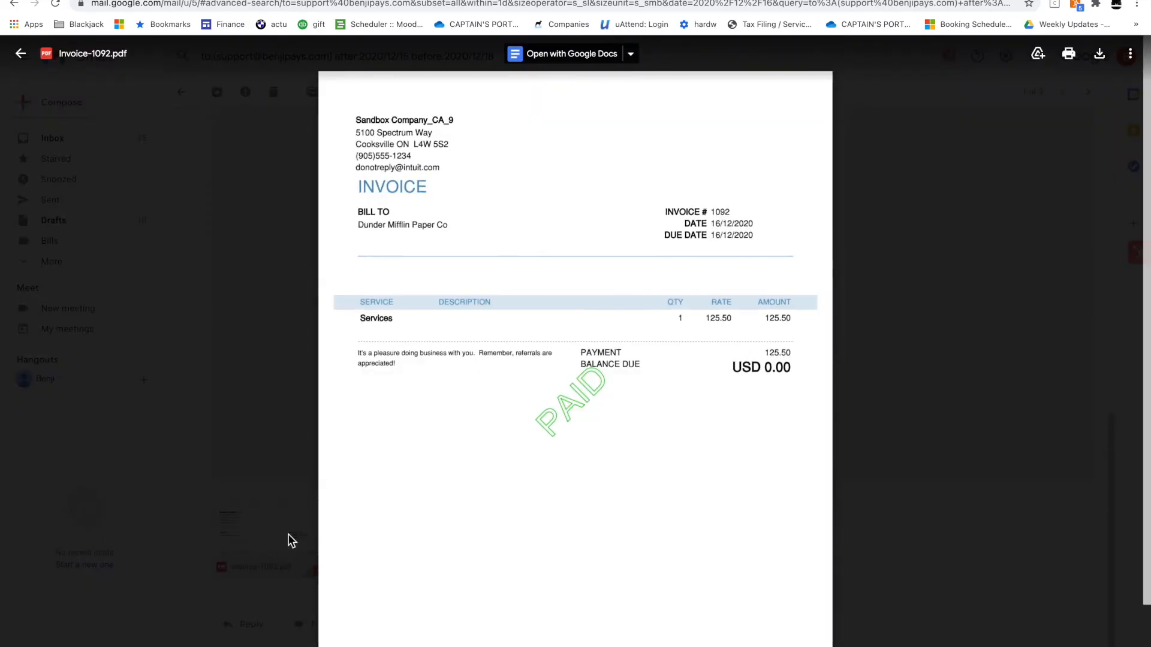
{"action": "left_click", "coordinate": [308, 390]}
{"action": "scroll", "coordinate": [309, 392], "scroll_direction": "up", "scroll_amount": 4}
{"action": "scroll", "coordinate": [309, 393], "scroll_direction": "up", "scroll_amount": 1}
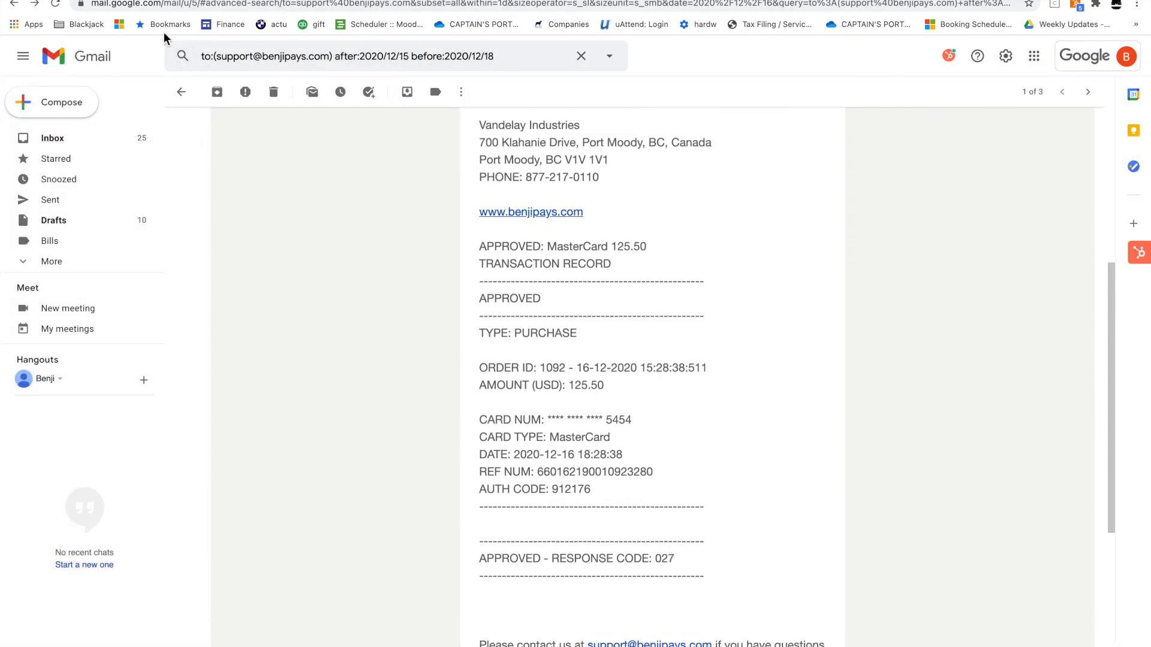
{"action": "left_click", "coordinate": [151, 0]}
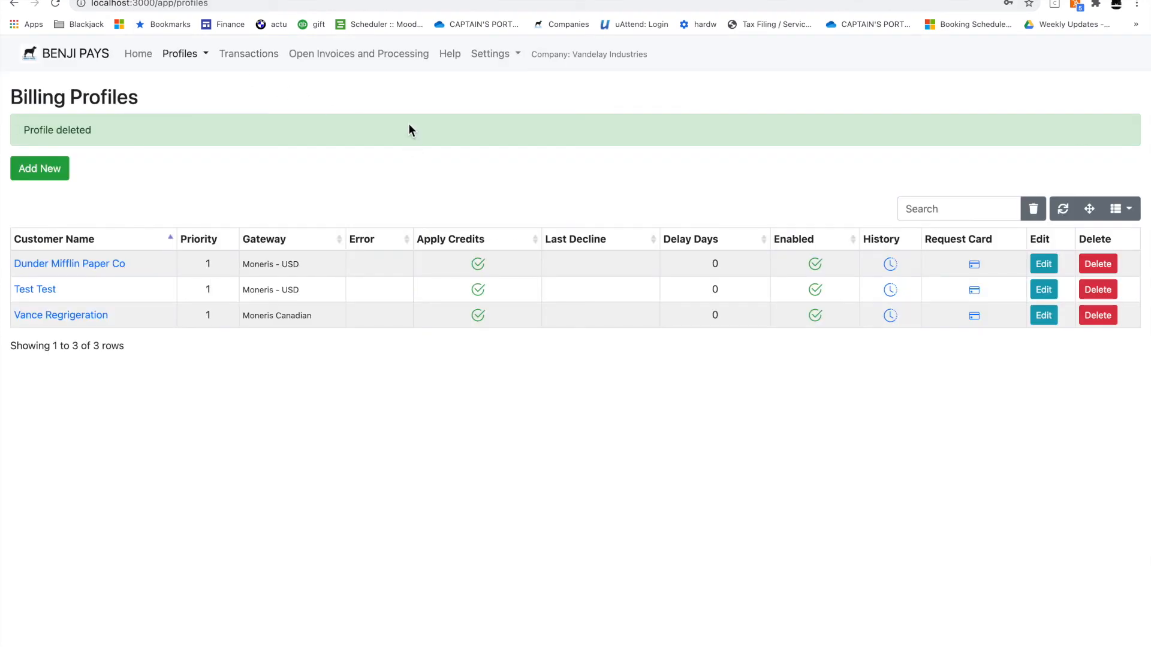
Refresh billing profiles and inspect the new Dunder Mifflin Paper Co card profile
{"action": "left_click", "coordinate": [1062, 209]}
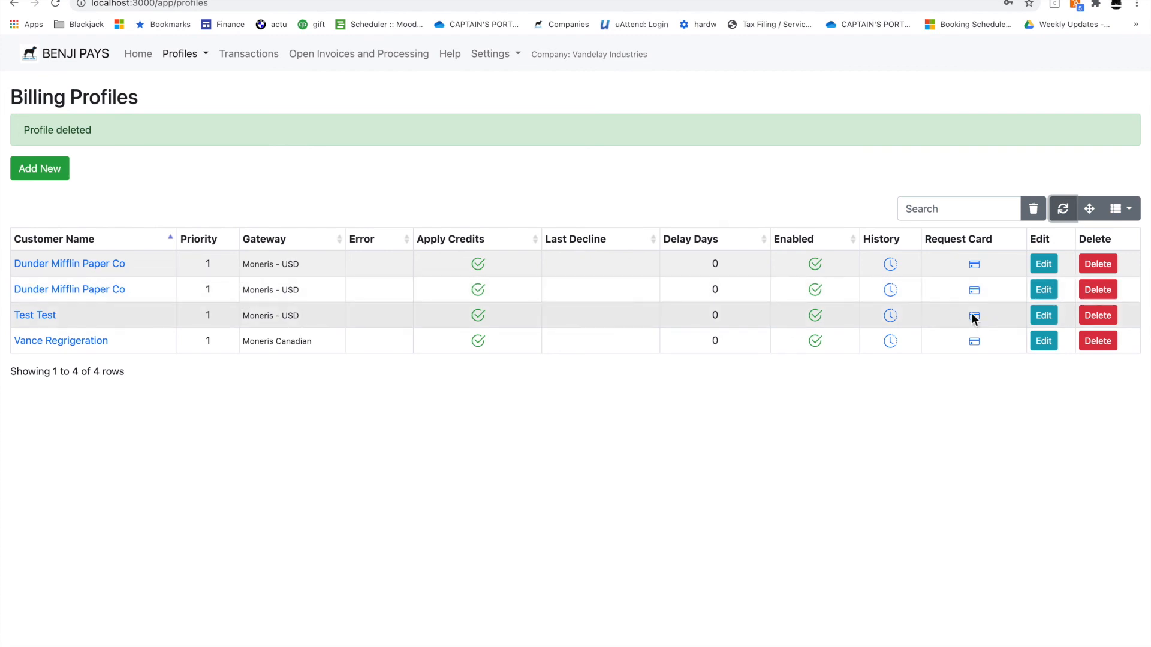
{"action": "left_click", "coordinate": [1043, 290]}
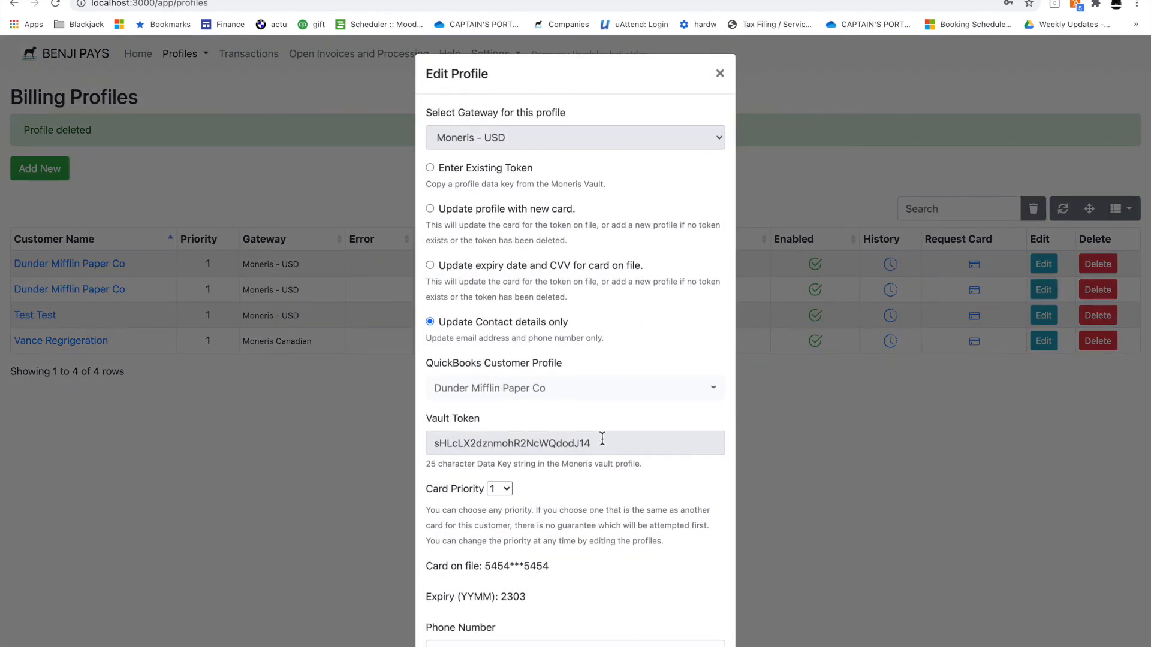
{"action": "left_click_drag", "start_coordinate": [556, 568], "coordinate": [484, 567]}
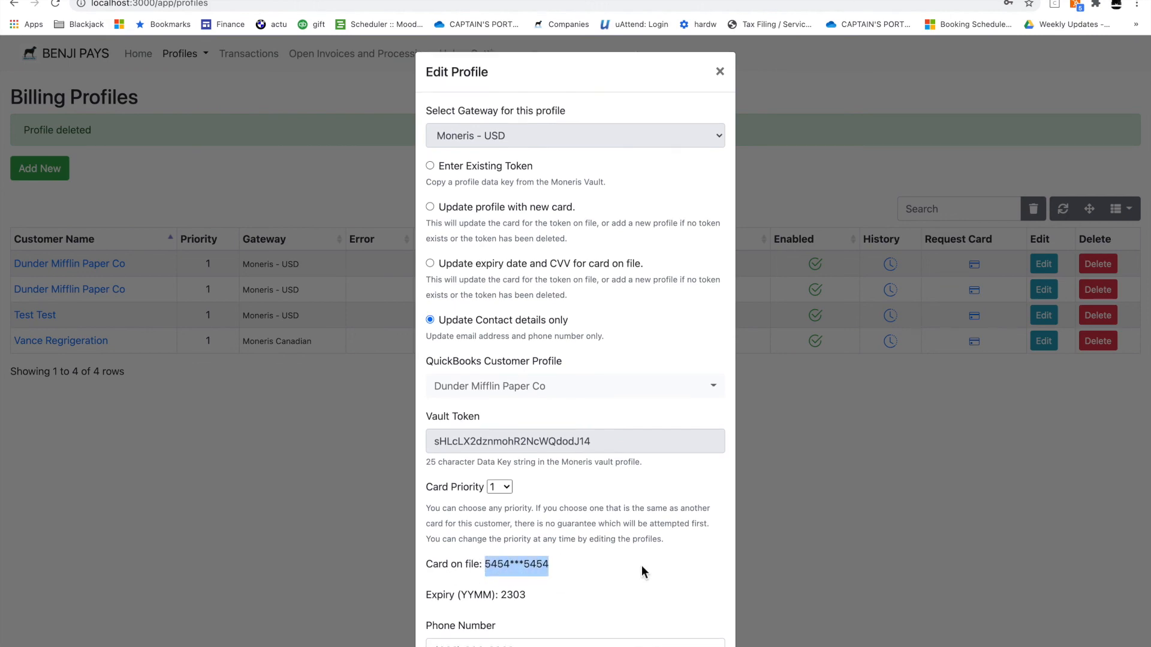
{"action": "scroll", "coordinate": [642, 572], "scroll_direction": "down", "scroll_amount": 2}
{"action": "left_click", "coordinate": [798, 89]}
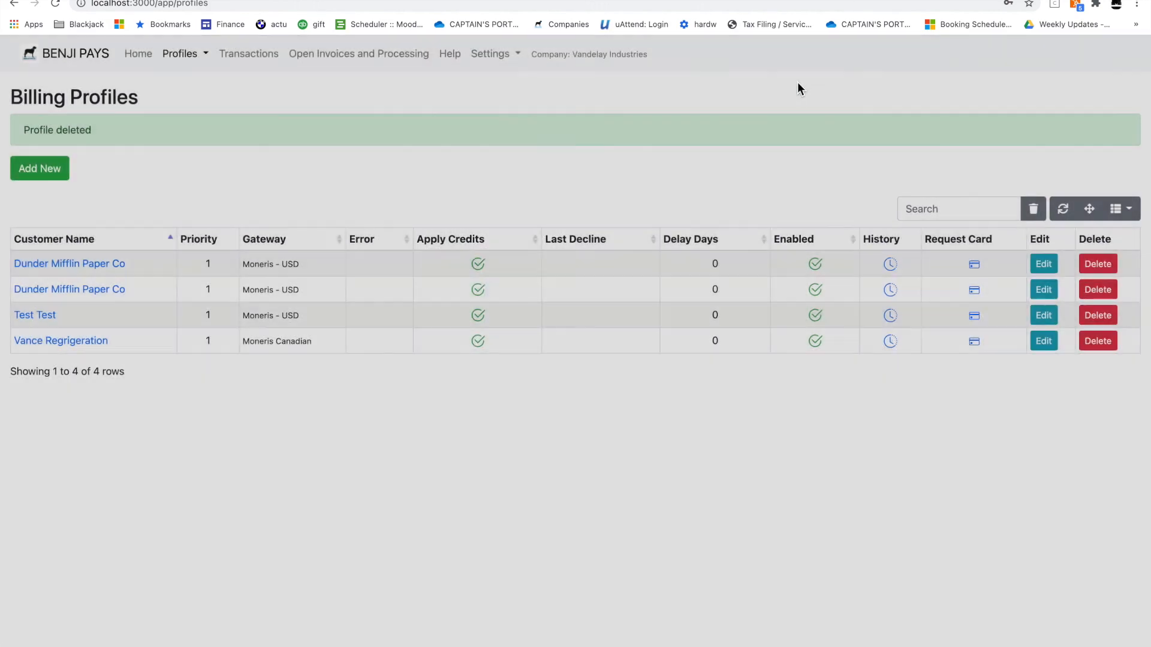
Confirm invoice 1092 left Open Invoices, then open Dunder Mifflin Paper Co in QuickBooks
{"action": "left_click", "coordinate": [411, 58]}
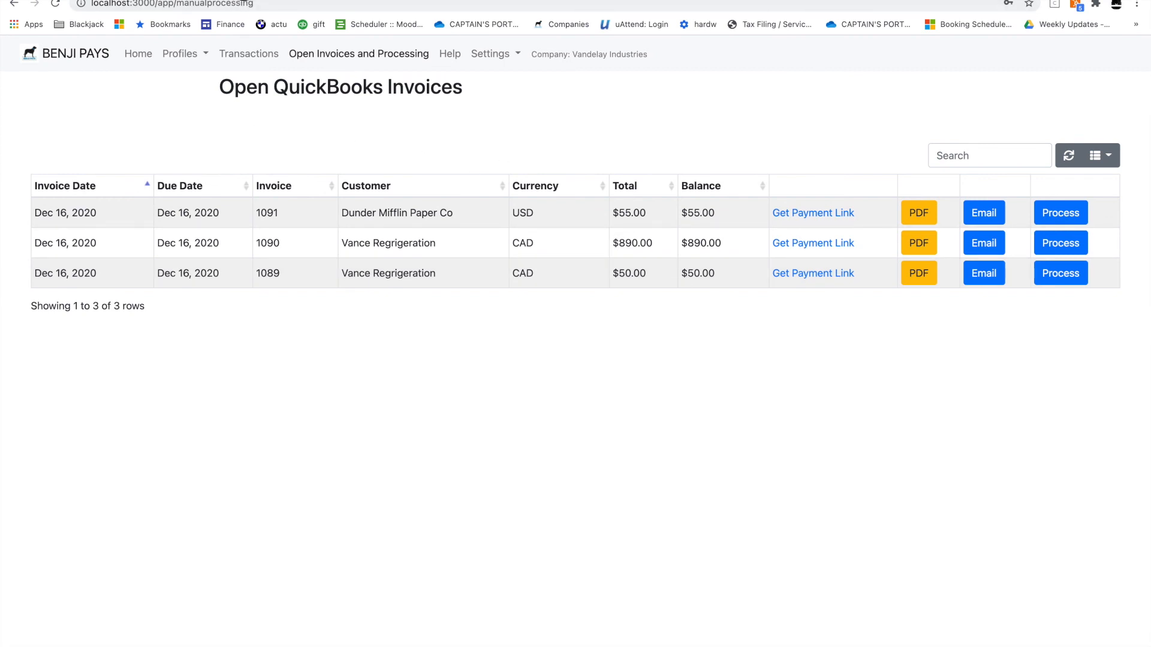
{"action": "left_click", "coordinate": [252, 1]}
{"action": "left_click", "coordinate": [221, 241]}
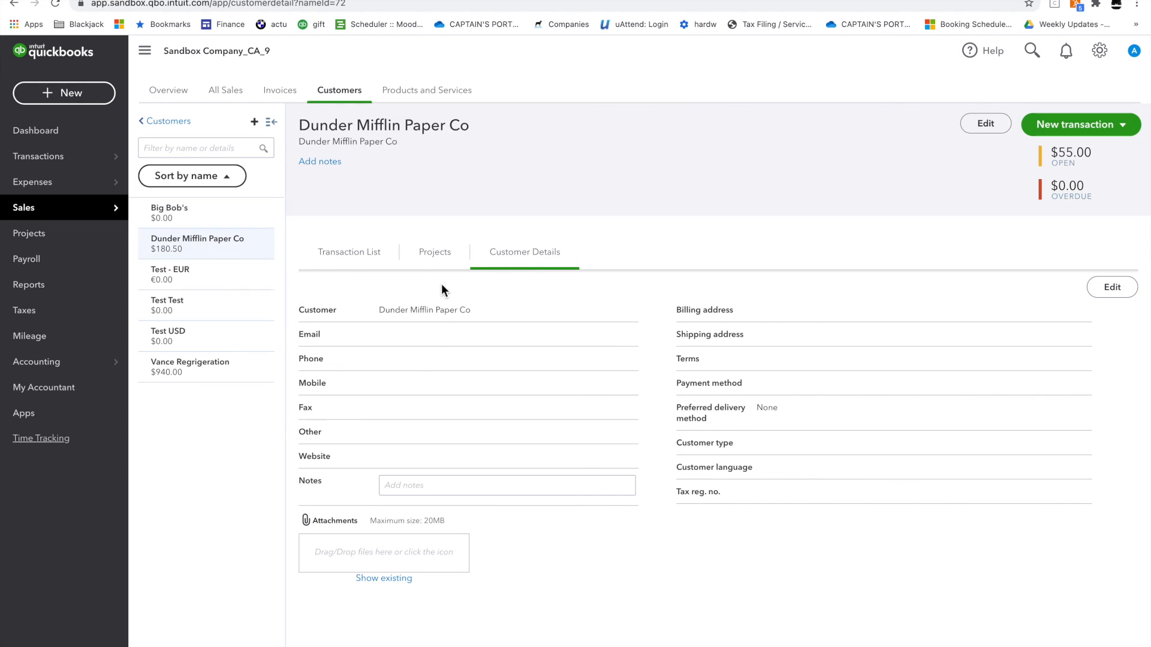
Review Dunder Mifflin's $125.50 payment applied to invoice 1092 from the Transaction List, then close it
{"action": "left_click", "coordinate": [434, 253]}
{"action": "left_click", "coordinate": [352, 254]}
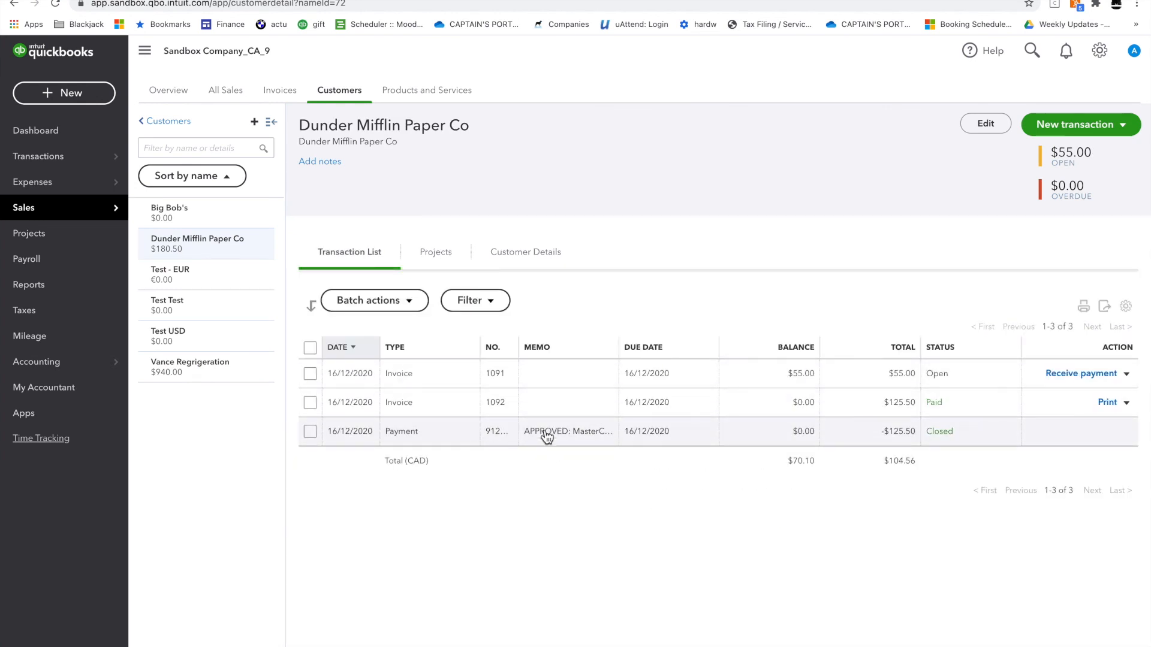
{"action": "left_click", "coordinate": [570, 436]}
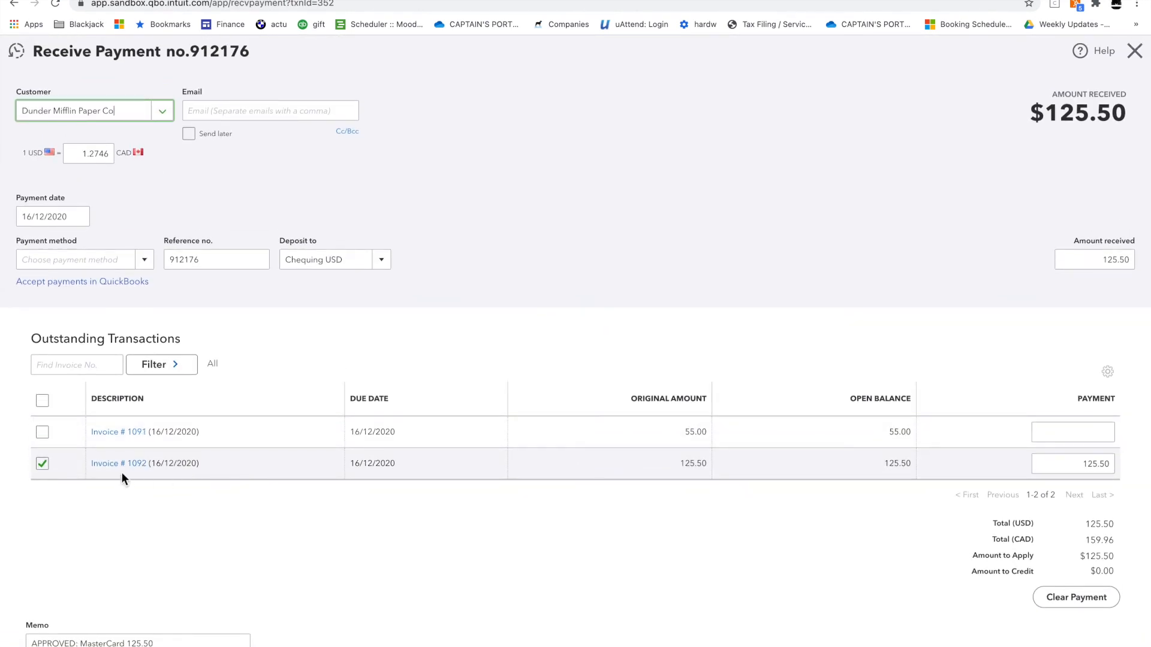
{"action": "scroll", "coordinate": [137, 470], "scroll_direction": "down", "scroll_amount": 3}
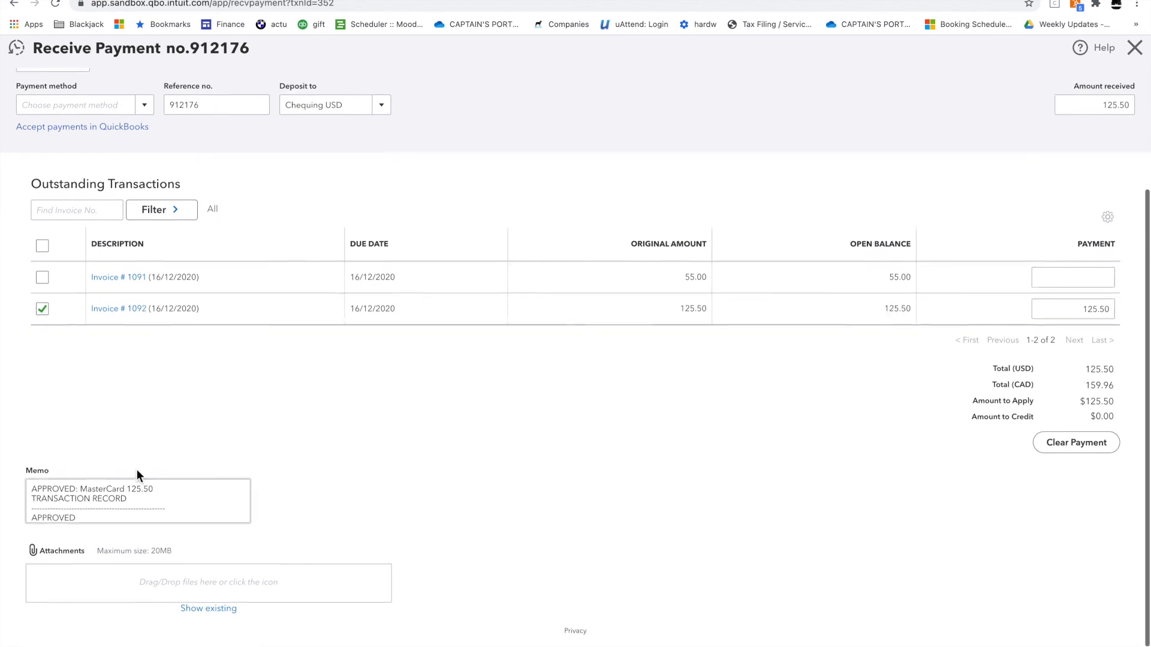
{"action": "scroll", "coordinate": [136, 495], "scroll_direction": "down", "scroll_amount": 5}
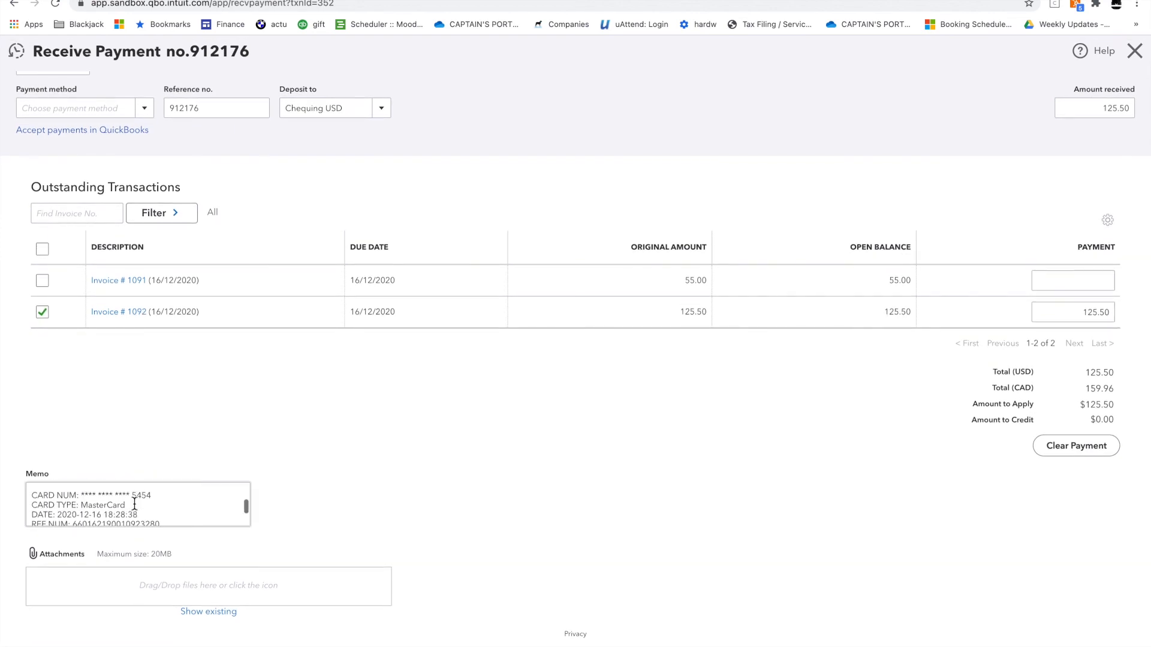
{"action": "scroll", "coordinate": [294, 442], "scroll_direction": "up", "scroll_amount": 3}
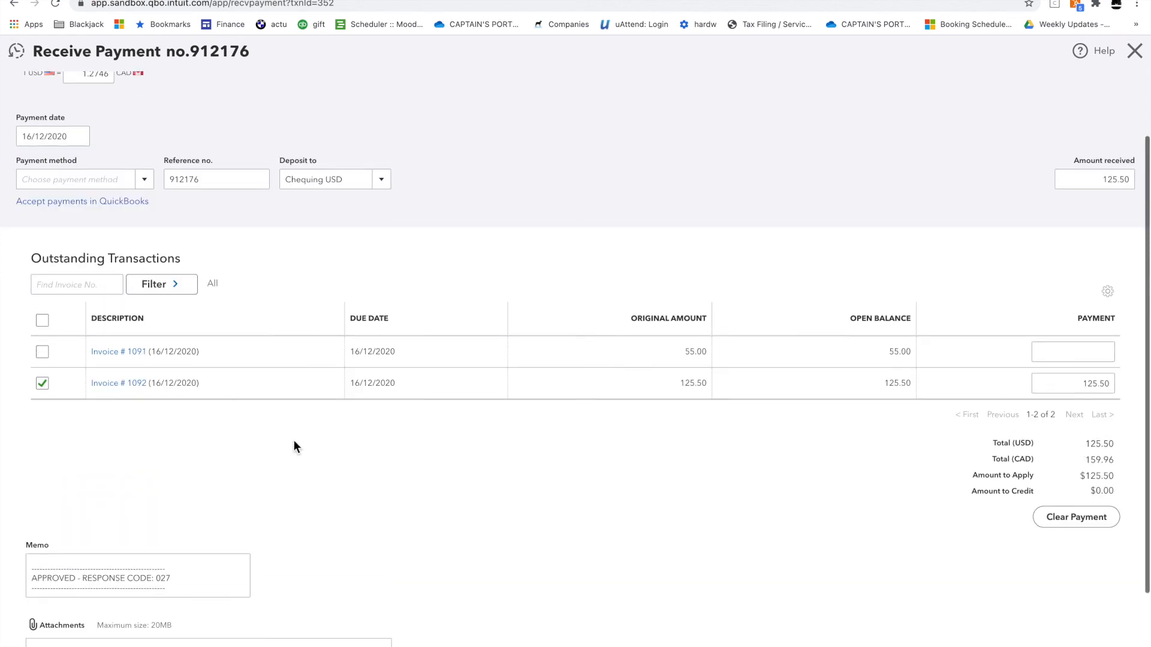
{"action": "double_click", "coordinate": [228, 229]}
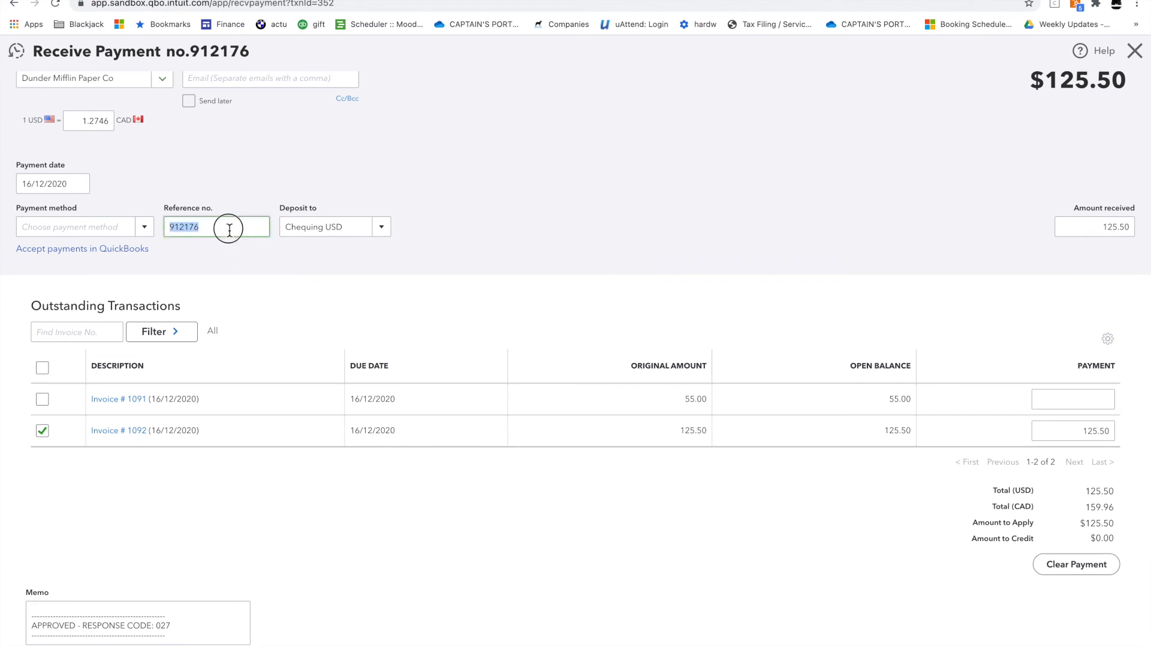
{"action": "left_click", "coordinate": [384, 145]}
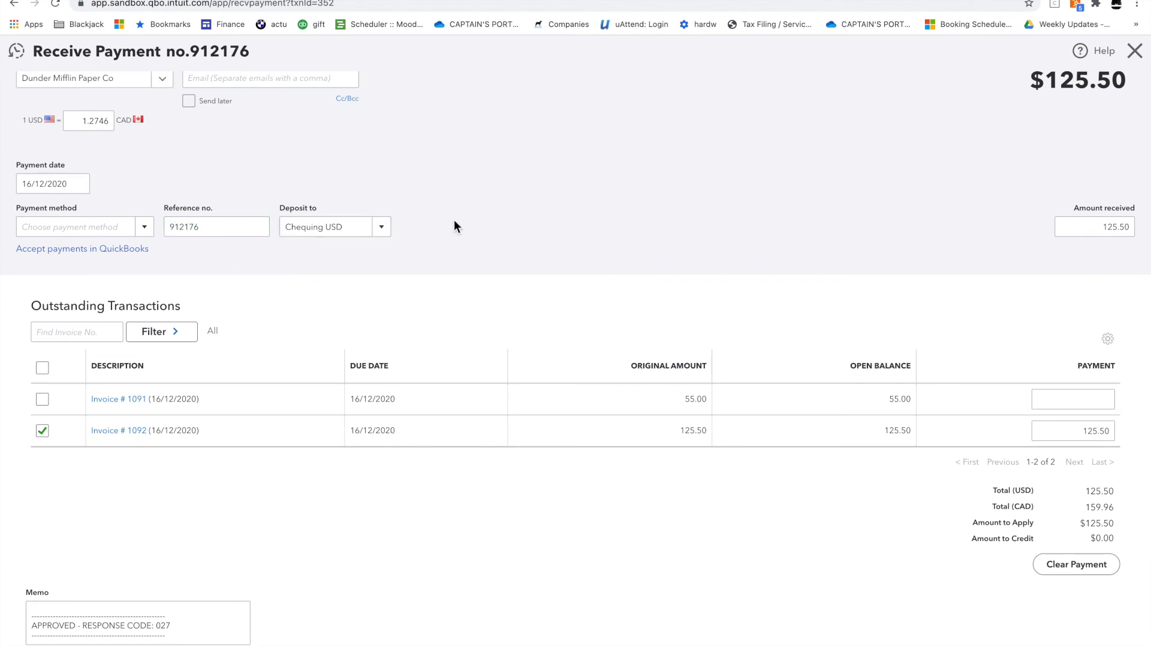
{"action": "scroll", "coordinate": [454, 226], "scroll_direction": "up", "scroll_amount": 1}
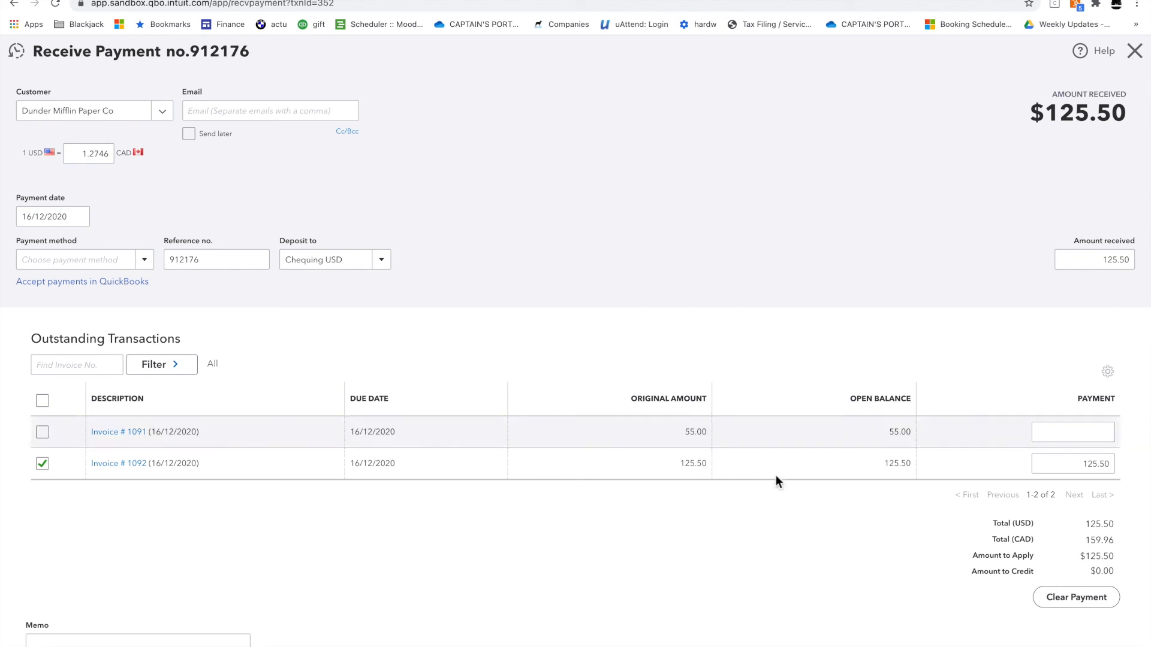
{"action": "left_click", "coordinate": [1135, 53]}
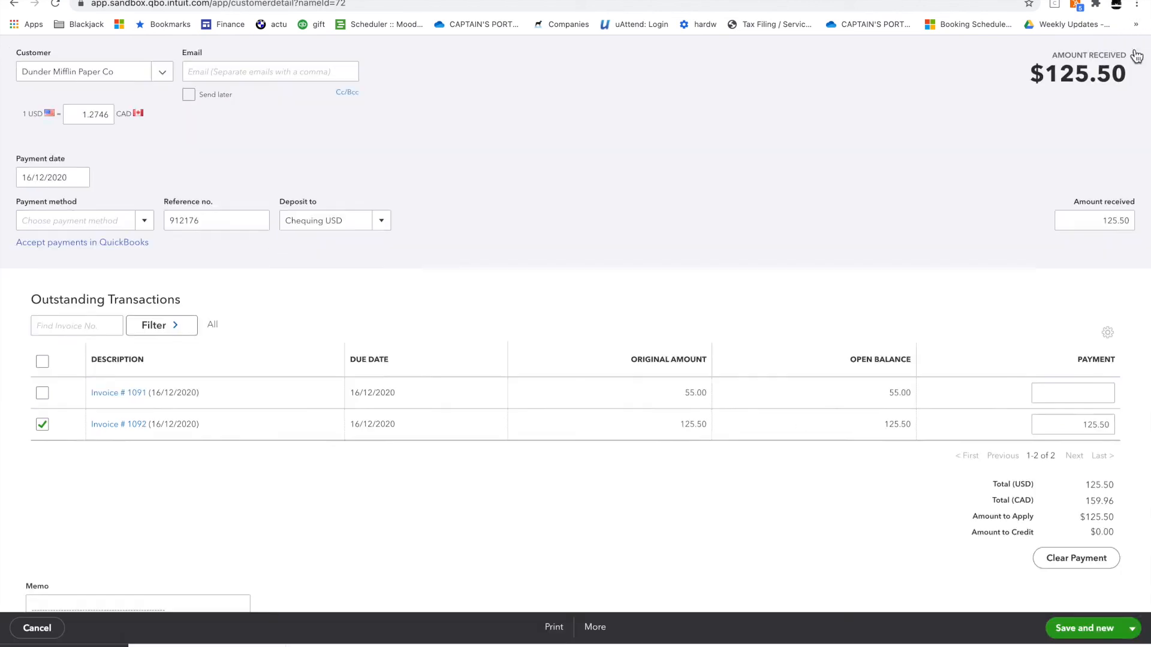